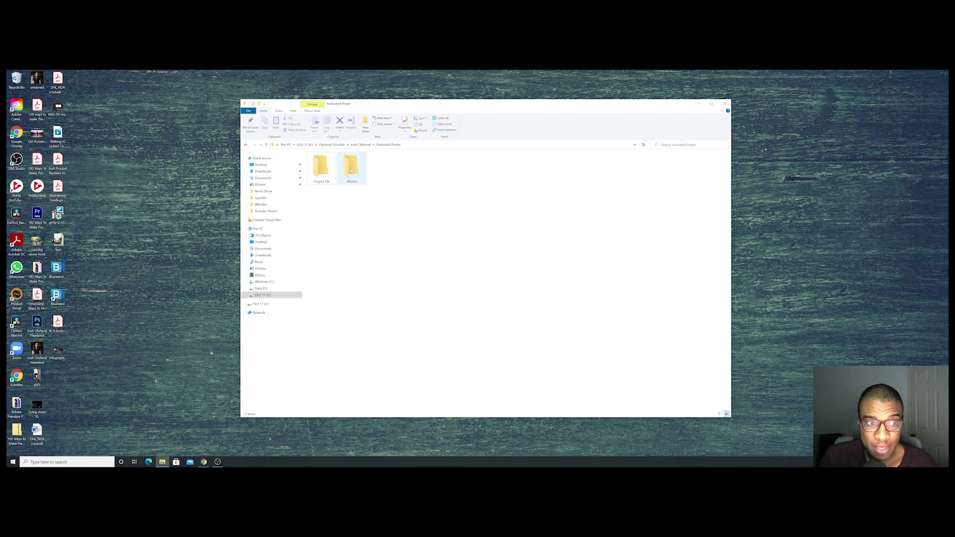
Open the Main Rema Poster PSD from the Photos folder and expand Group 1 to show its layers
{"action": "double_click", "coordinate": [350, 168]}
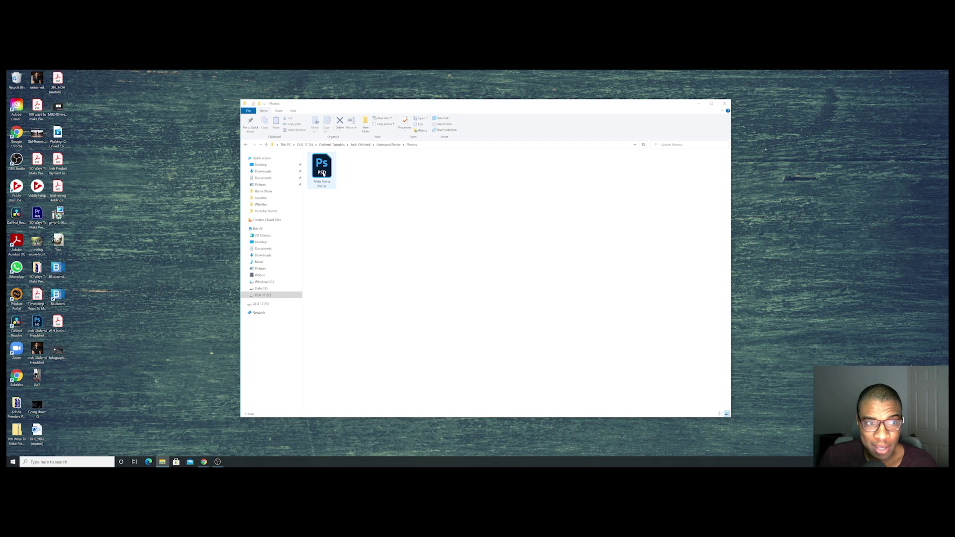
{"action": "double_click", "coordinate": [323, 173]}
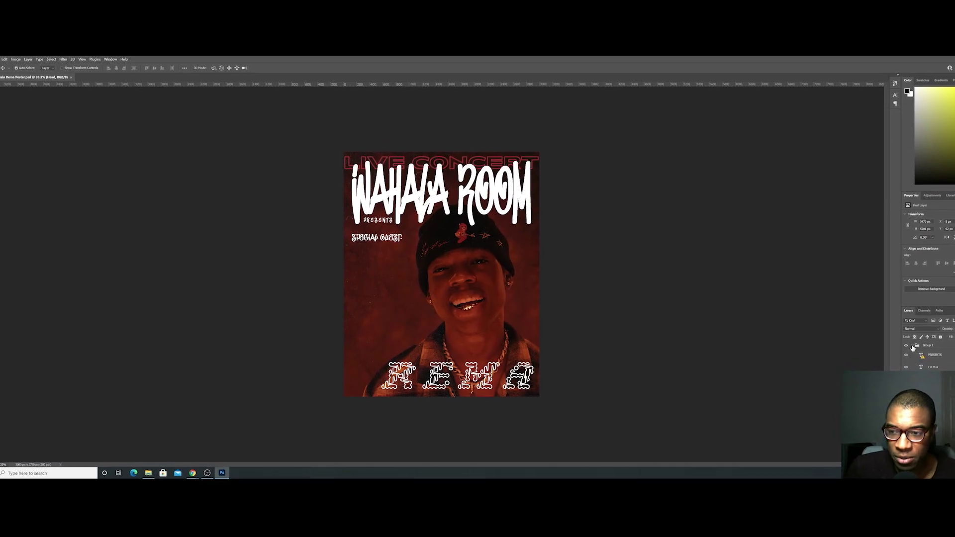
{"action": "left_click", "coordinate": [912, 346]}
{"action": "left_click", "coordinate": [912, 346]}
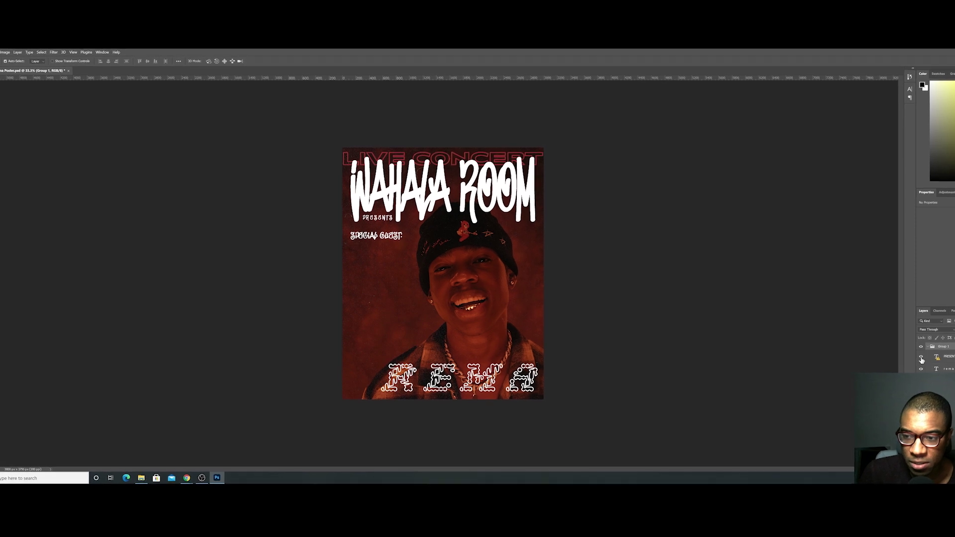
Hide the PRESENTS, rema, WAHALA ROOM, LIVE CONCERT and SPECIAL GUEST text layers so only the photo shows
{"action": "left_click", "coordinate": [920, 356]}
{"action": "left_click", "coordinate": [921, 368]}
{"action": "left_click", "coordinate": [920, 381]}
{"action": "left_click", "coordinate": [920, 393]}
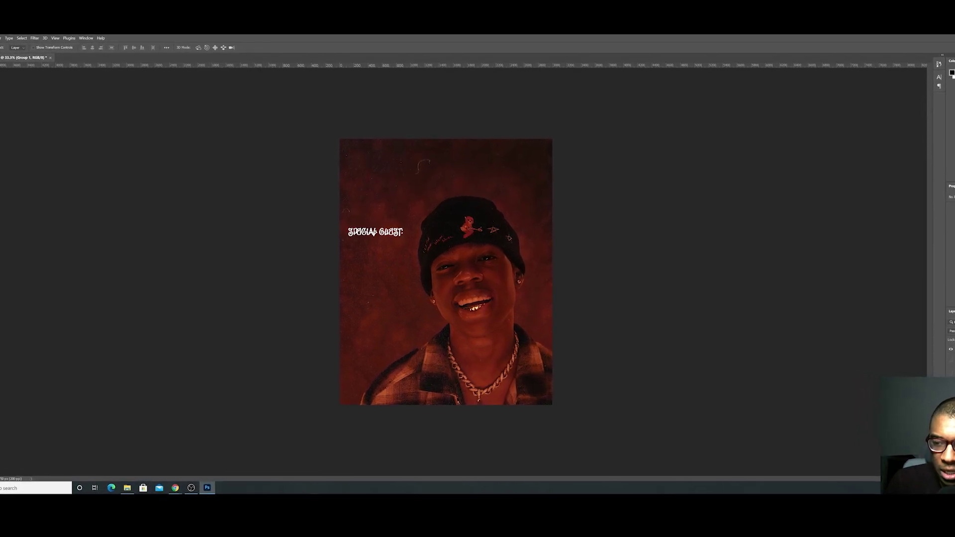
{"action": "left_click", "coordinate": [950, 398]}
{"action": "left_click", "coordinate": [950, 385]}
{"action": "left_click", "coordinate": [950, 374]}
{"action": "left_click", "coordinate": [951, 360]}
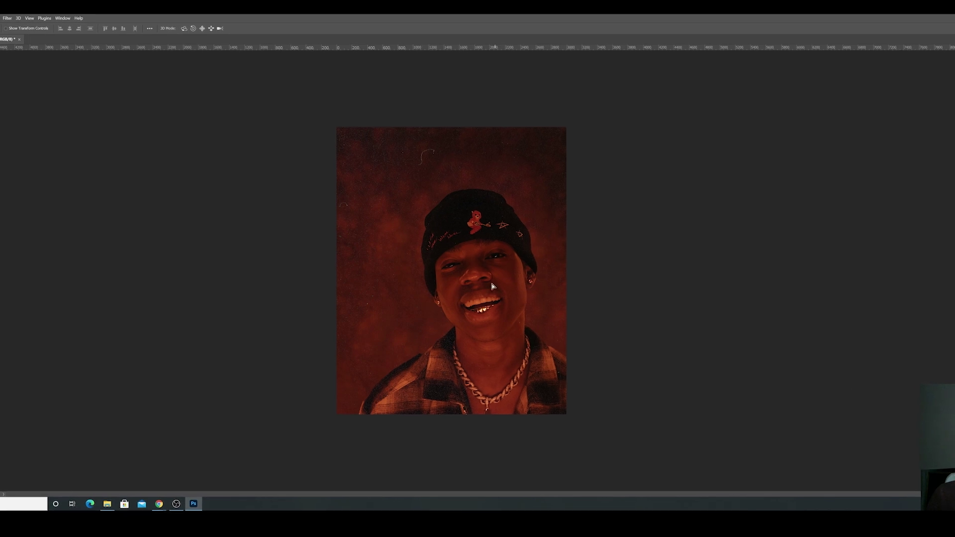
Try moving the Head photo layer on the canvas and undo the move
{"action": "mouse_move", "coordinate": [492, 284]}
{"action": "left_mouse_down"}
{"action": "mouse_move", "coordinate": [490, 243]}
{"action": "mouse_move", "coordinate": [506, 264]}
{"action": "mouse_move", "coordinate": [469, 268]}
{"action": "mouse_move", "coordinate": [500, 271]}
{"action": "left_mouse_up"}
{"action": "key", "text": "ctrl+z"}
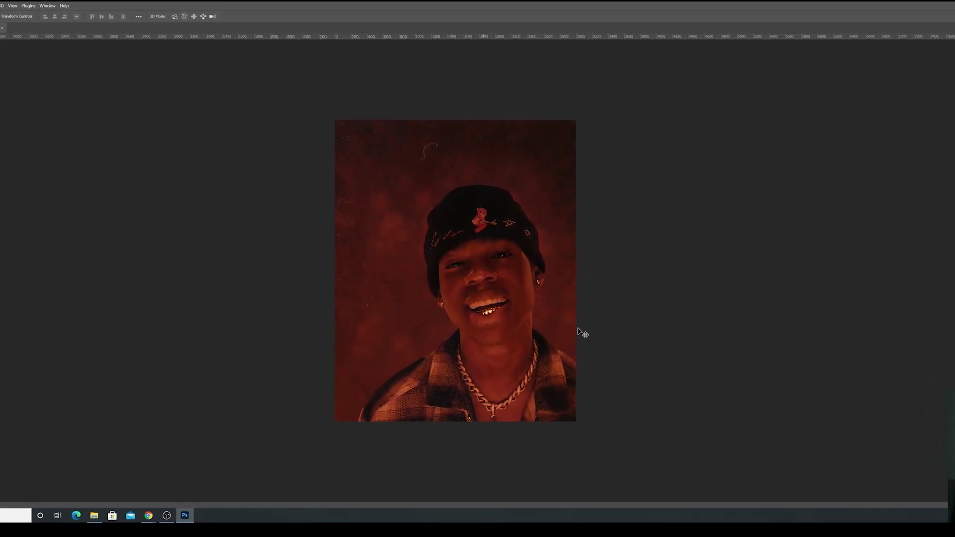
{"action": "left_click", "coordinate": [950, 358]}
{"action": "left_click", "coordinate": [950, 393]}
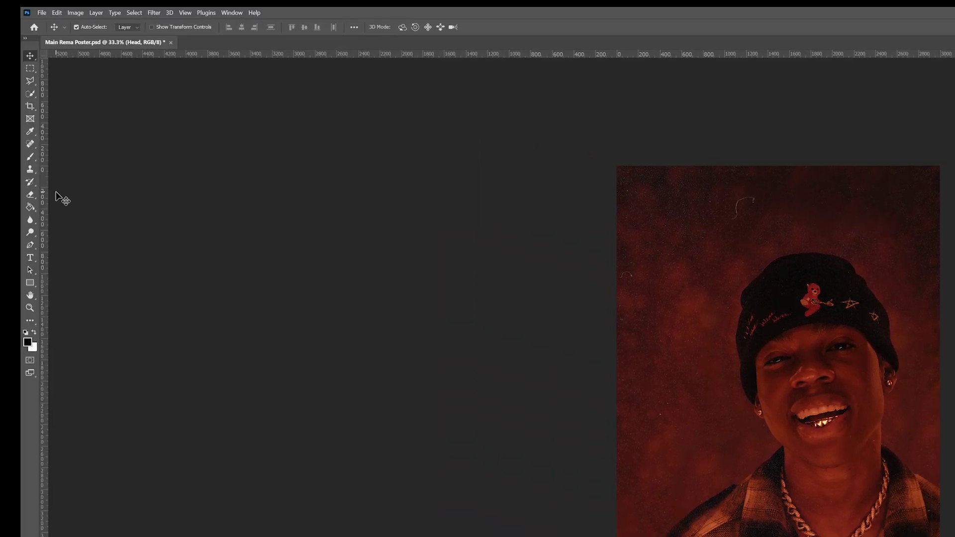
Cut out the man on a duplicate of the Head layer using the Quick Selection tool, deleting everything outside him
{"action": "left_click", "coordinate": [29, 95]}
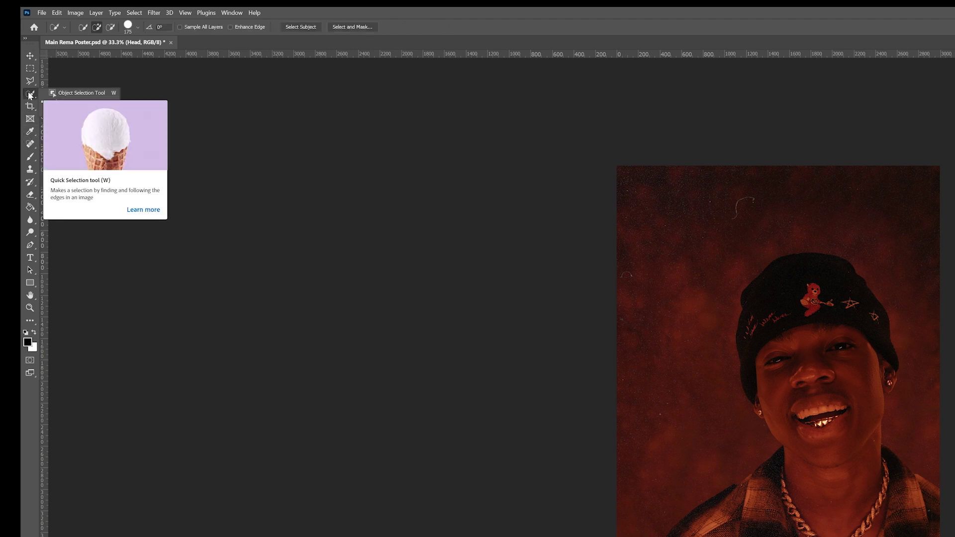
{"action": "left_click", "coordinate": [34, 92]}
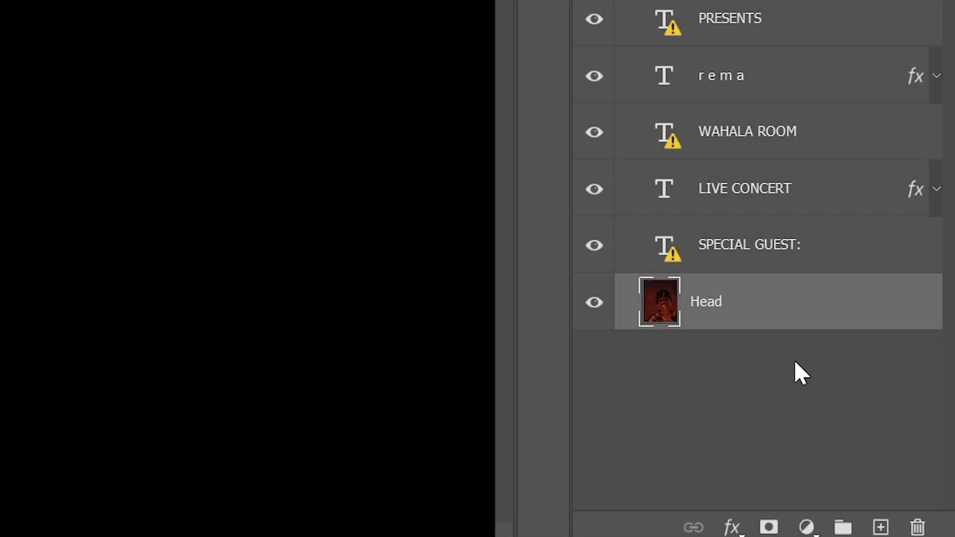
{"action": "right_click", "coordinate": [777, 303]}
{"action": "left_click", "coordinate": [649, 181]}
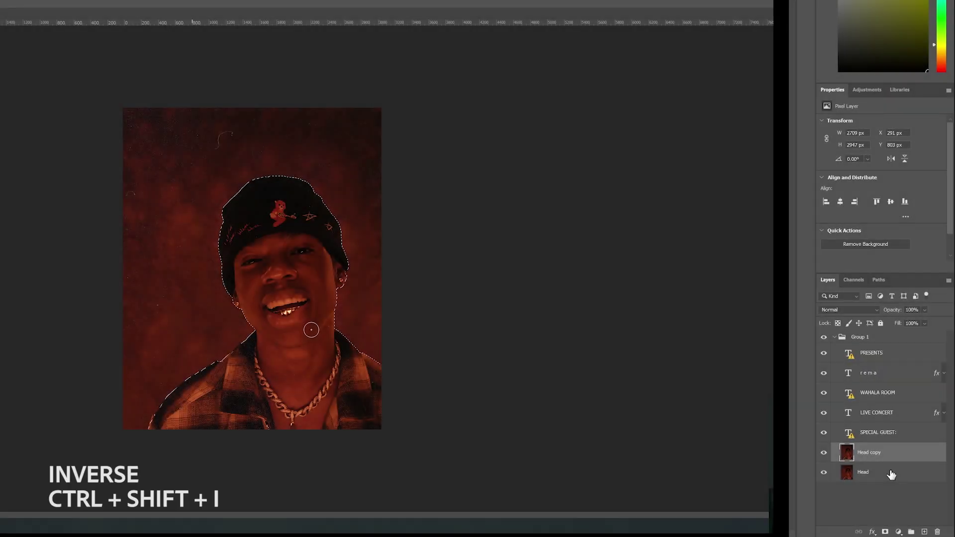
{"action": "key", "text": "ctrl+shift+i"}
{"action": "key", "text": "Delete"}
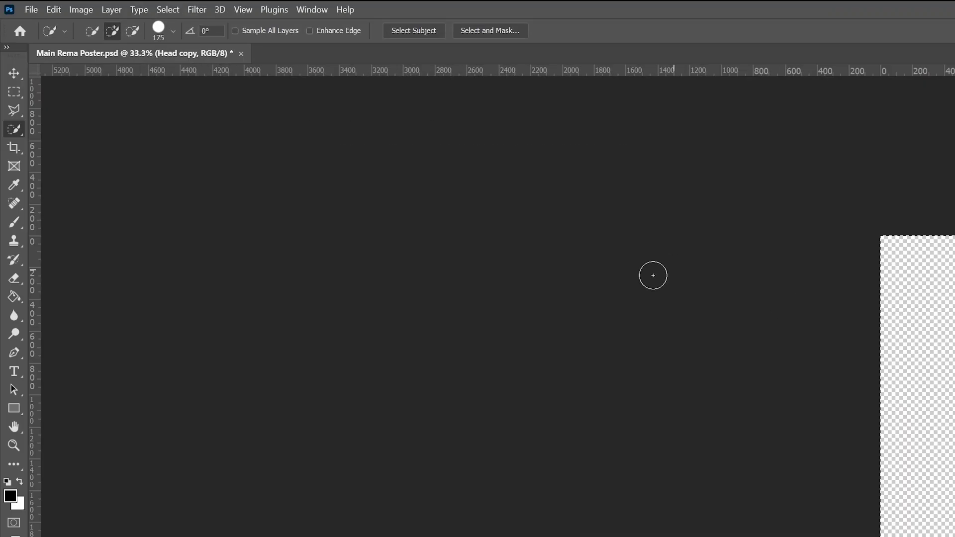
Rename the cut-out layer Head and the original photo layer Background
{"action": "left_click", "coordinate": [15, 72]}
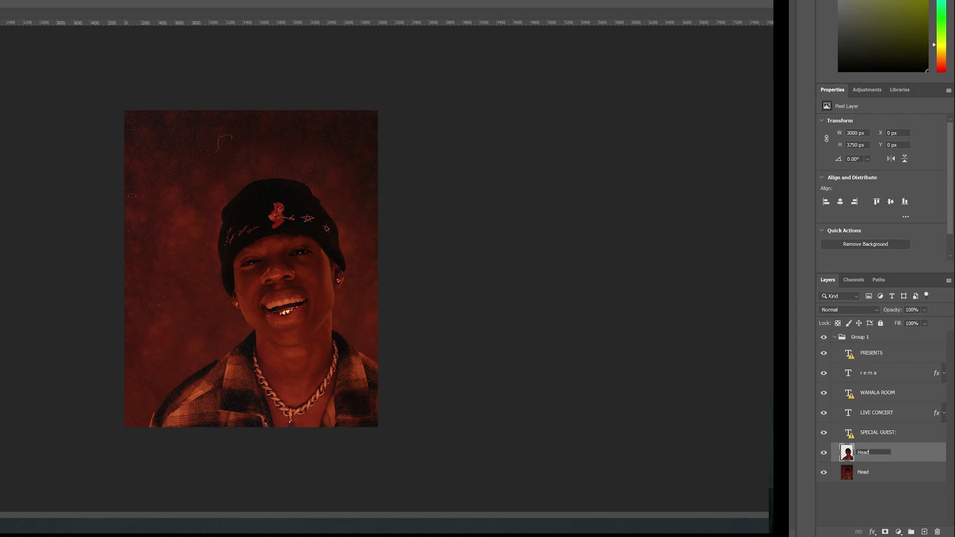
{"action": "left_click", "coordinate": [866, 475]}
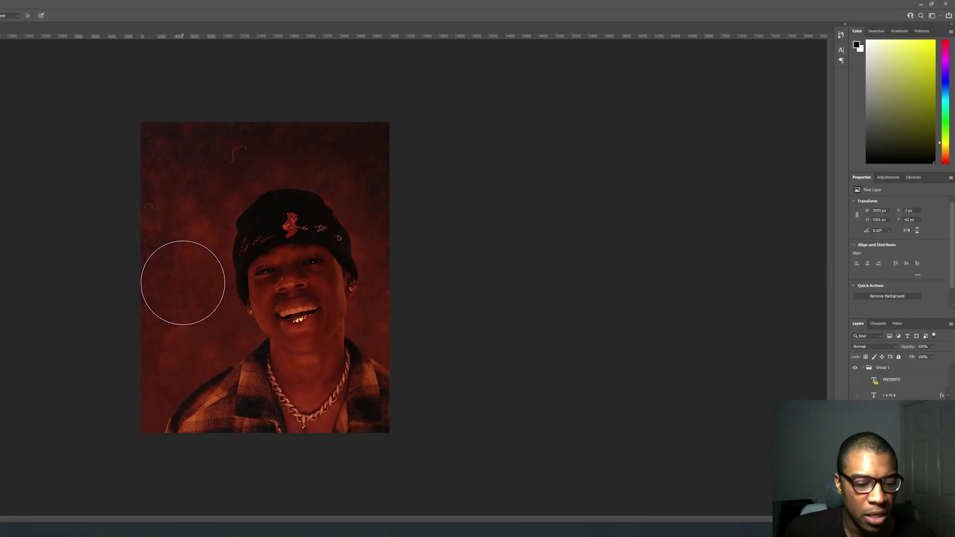
Shrink the Clone Stamp brush, sample the red backdrop beside the face and start cloning it over the man's jaw on the Background layer
{"action": "key", "text": "bracketleft"}
{"action": "key", "text": "bracketleft"}
{"action": "key", "text": "bracketleft"}
{"action": "key", "text": "bracketleft"}
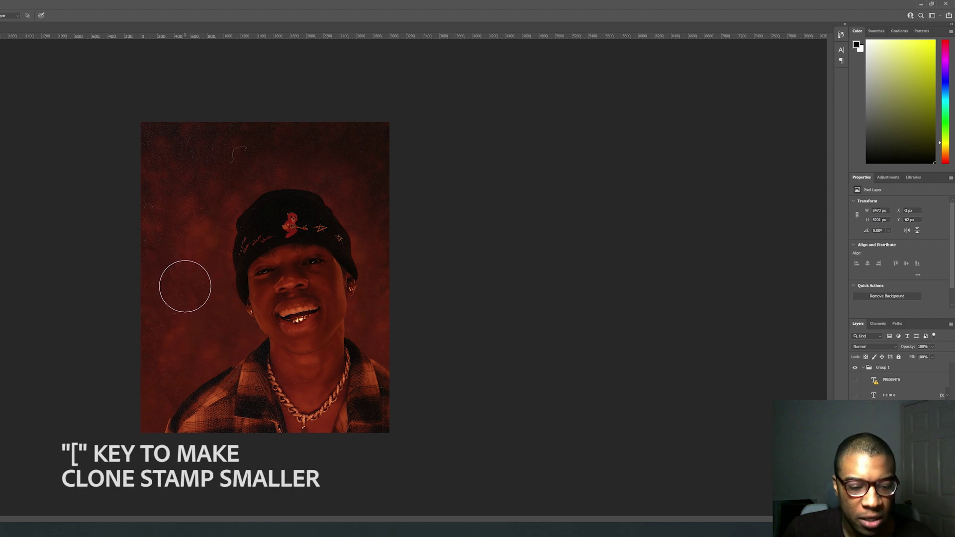
{"action": "key", "text": "bracketleft"}
{"action": "key", "text": "bracketleft"}
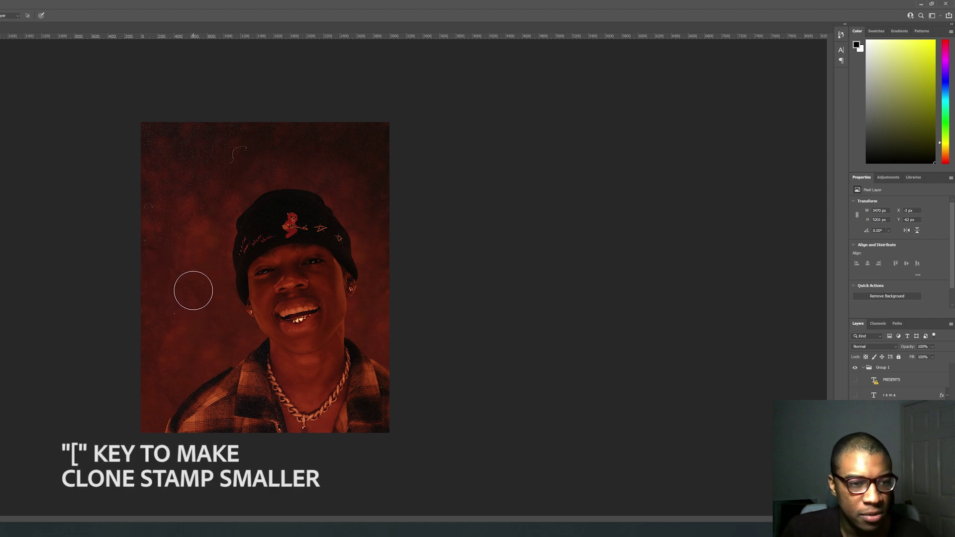
{"action": "key", "text": "alt"}
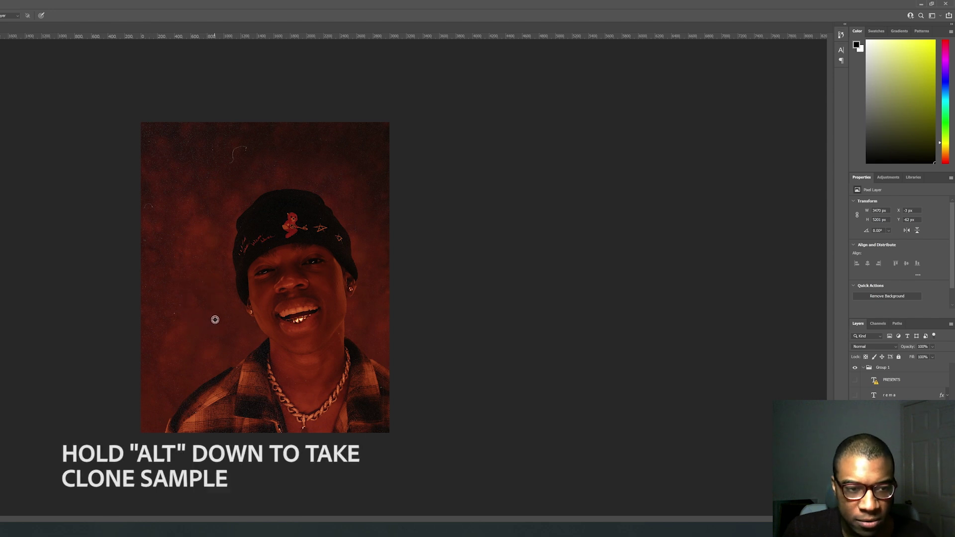
{"action": "left_click", "coordinate": [228, 316], "text": "alt"}
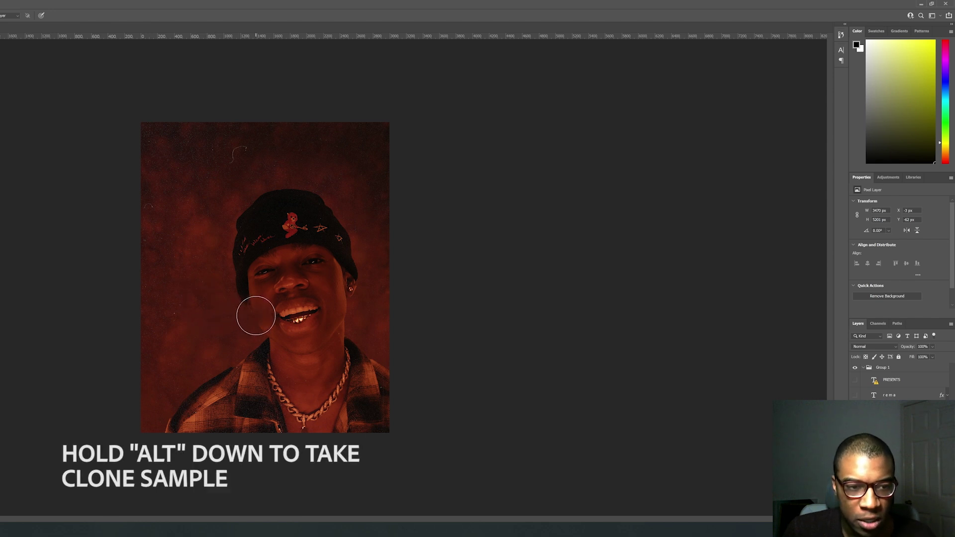
{"action": "left_click", "coordinate": [257, 315]}
{"action": "key", "text": "alt"}
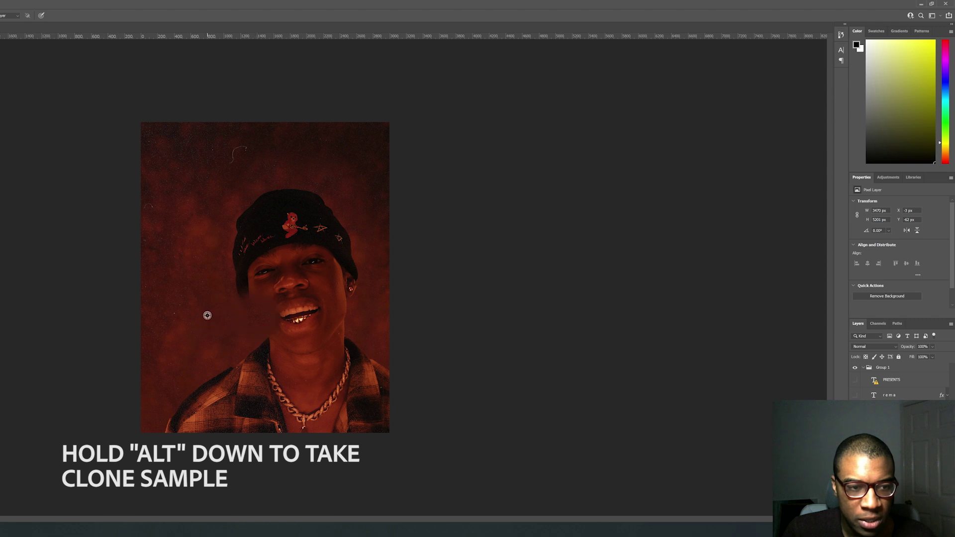
{"action": "left_click", "coordinate": [204, 317], "text": "alt"}
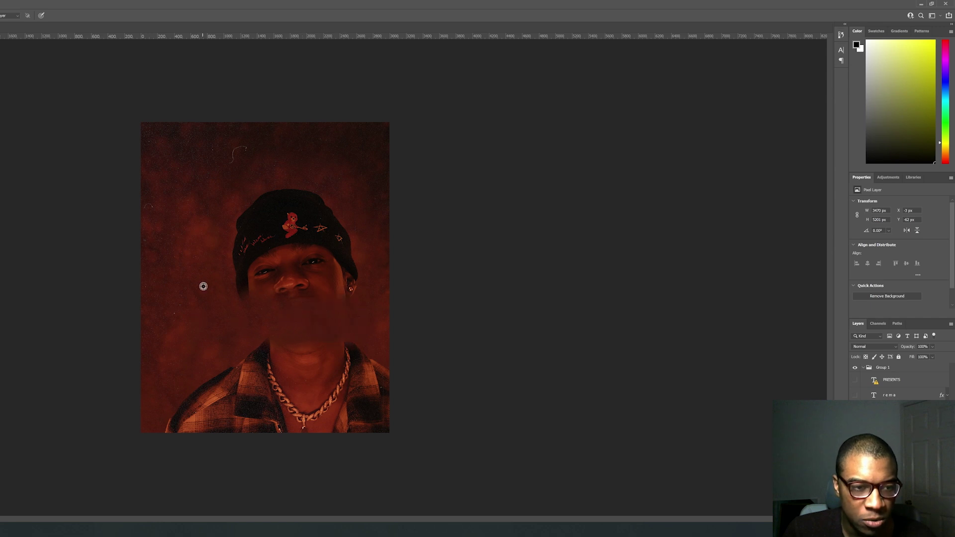
Clone the red backdrop over the rest of the man with a larger brush, leaving a plain Background layer
{"action": "mouse_move", "coordinate": [254, 293]}
{"action": "left_mouse_down"}
{"action": "mouse_move", "coordinate": [235, 271]}
{"action": "mouse_move", "coordinate": [307, 247]}
{"action": "mouse_move", "coordinate": [226, 196]}
{"action": "mouse_move", "coordinate": [299, 353]}
{"action": "left_mouse_up"}
{"action": "key", "text": "bracketright"}
{"action": "mouse_move", "coordinate": [193, 339]}
{"action": "left_mouse_down"}
{"action": "mouse_move", "coordinate": [370, 388]}
{"action": "mouse_move", "coordinate": [183, 310]}
{"action": "mouse_move", "coordinate": [342, 427]}
{"action": "left_mouse_up"}
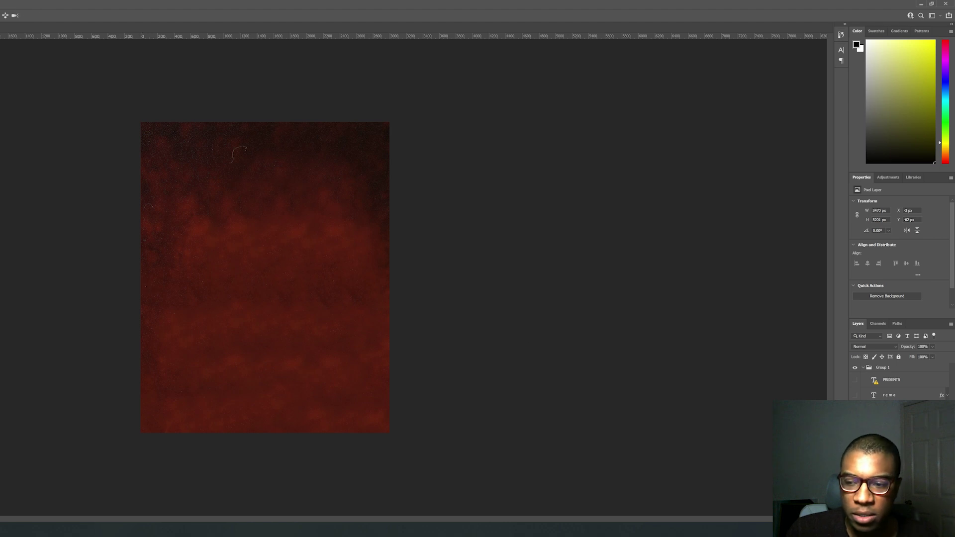
Show the Head cut-out and the poster's text layers over the cleaned Background layer
{"action": "key", "text": "ctrl+comma"}
{"action": "left_click", "coordinate": [854, 426]}
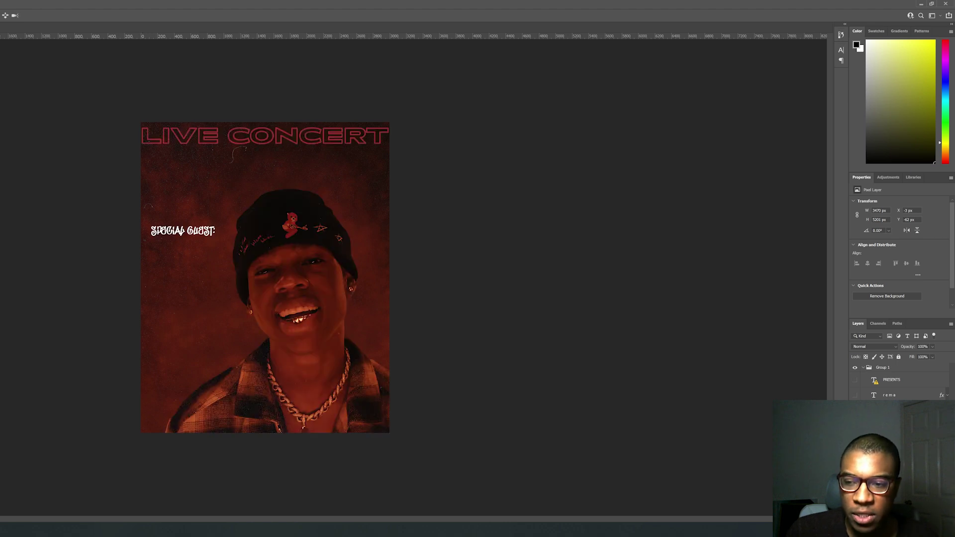
{"action": "left_click", "coordinate": [855, 410]}
{"action": "left_click", "coordinate": [855, 395]}
{"action": "left_click", "coordinate": [855, 381]}
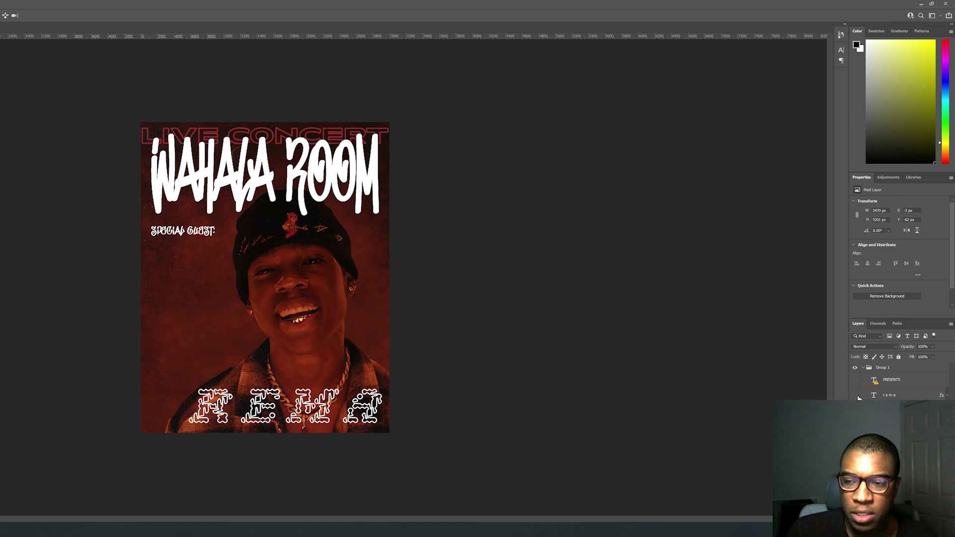
Hide the poster's text layers and show them all again to check the layer separation
{"action": "left_click_drag", "start_coordinate": [858, 398], "coordinate": [855, 432]}
{"action": "key", "text": "ctrl+comma"}
{"action": "key", "text": "ctrl+comma"}
{"action": "key", "text": "ctrl+comma"}
{"action": "key", "text": "ctrl+comma"}
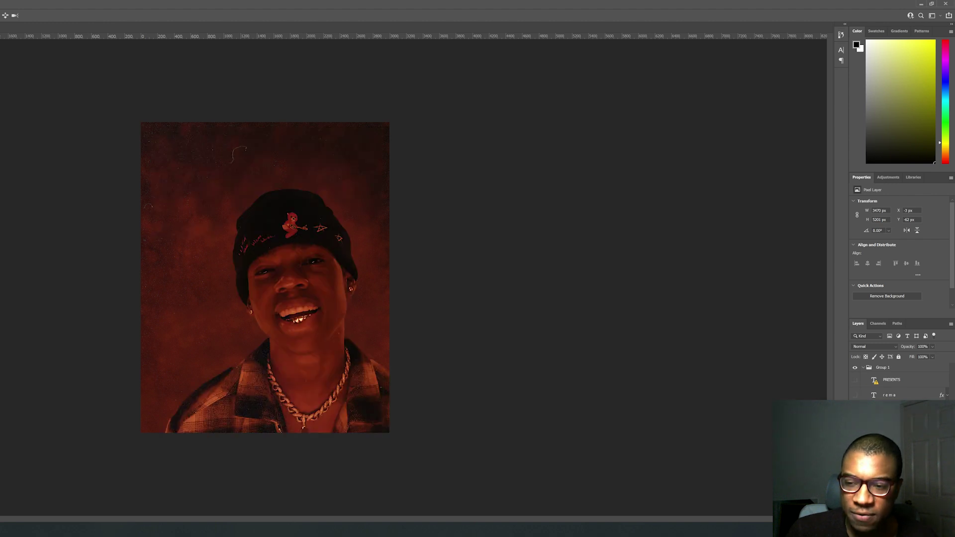
{"action": "left_click_drag", "start_coordinate": [855, 442], "coordinate": [855, 386]}
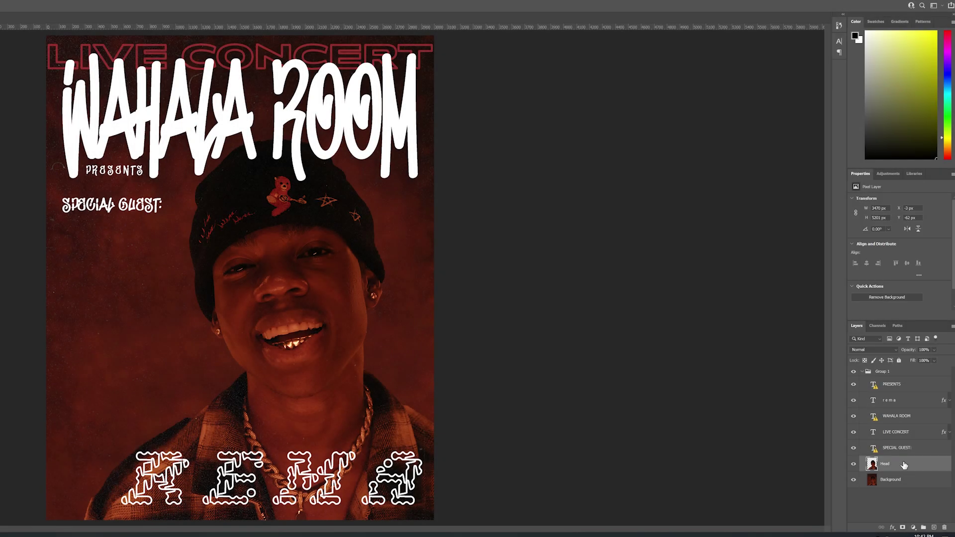
{"action": "left_click_drag", "start_coordinate": [899, 409], "coordinate": [901, 412]}
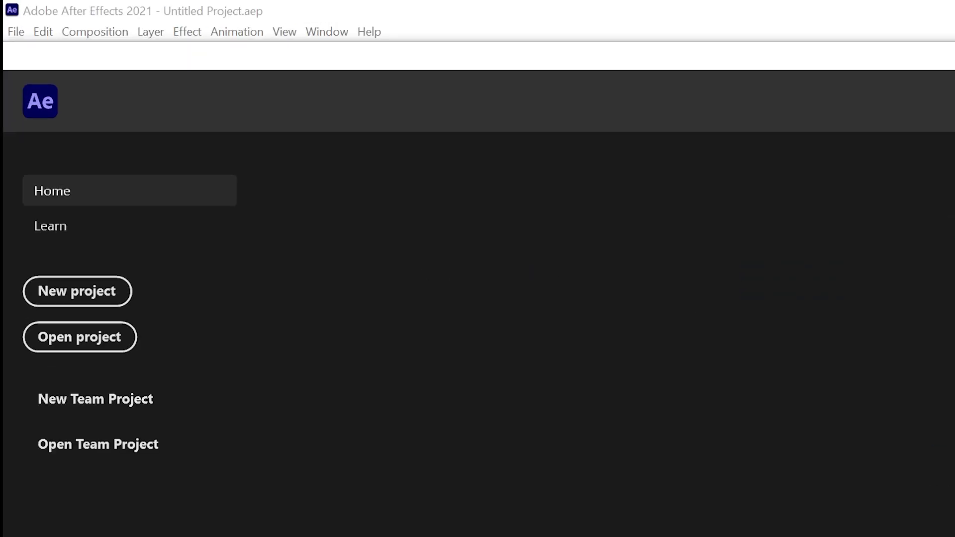
Switch to After Effects, create a new project and open the Save As dialog
{"action": "left_click", "coordinate": [85, 291]}
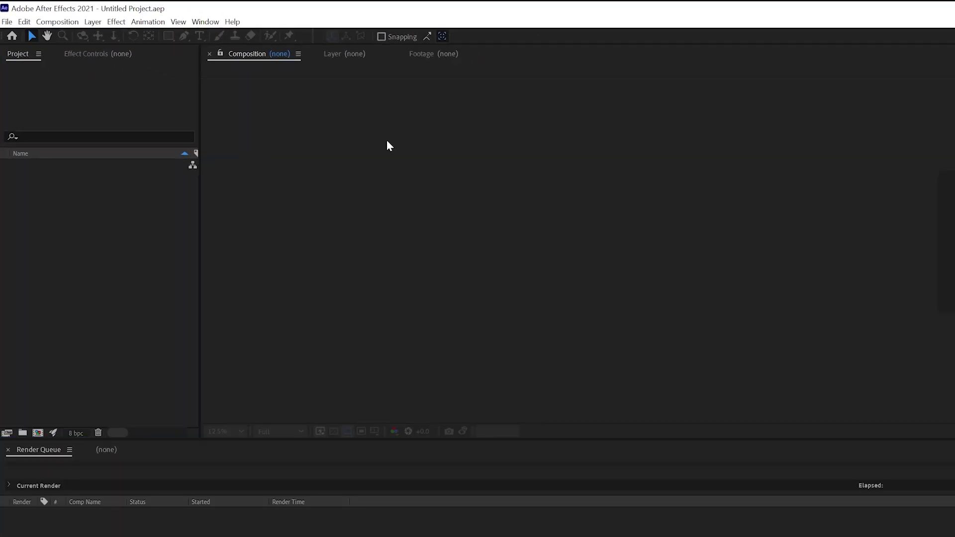
{"action": "left_click", "coordinate": [7, 23]}
{"action": "mouse_move", "coordinate": [43, 142]}
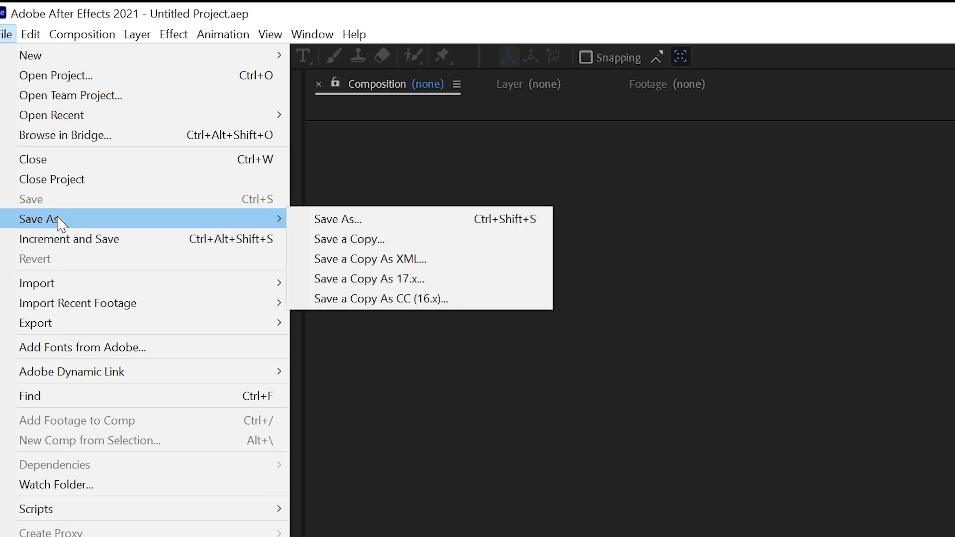
{"action": "left_click", "coordinate": [338, 219]}
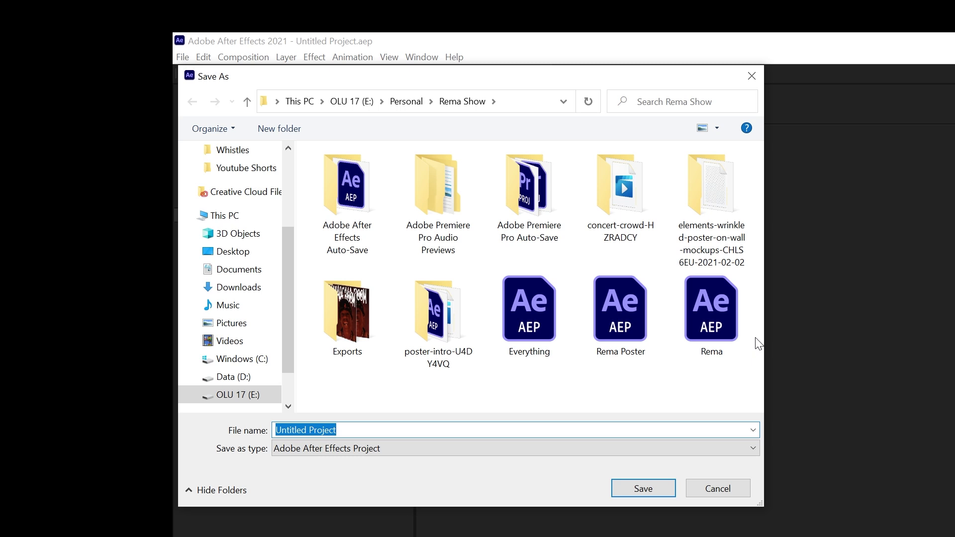
Choose the Project File folder inside Animated Poster, under Olufemii Tutorials on drive E:, as the save location
{"action": "left_click", "coordinate": [354, 103]}
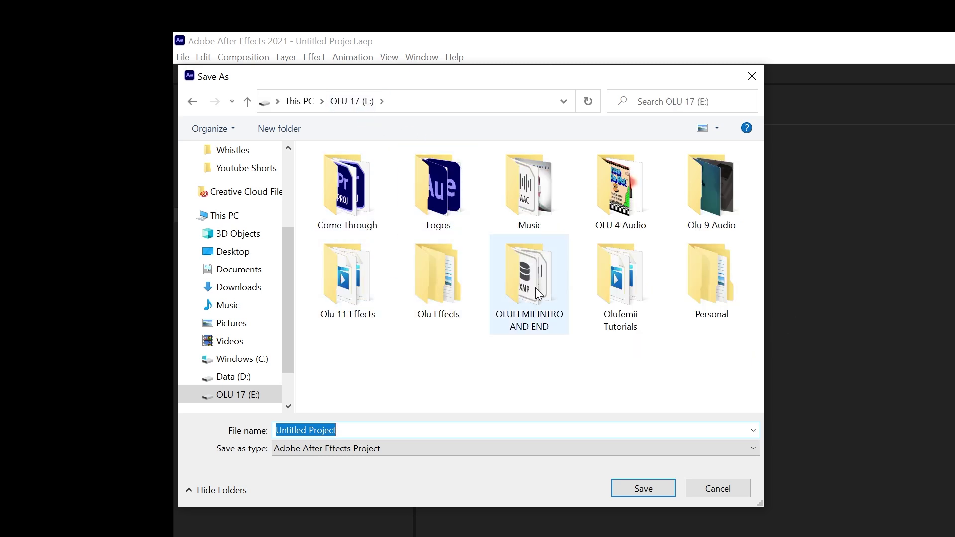
{"action": "double_click", "coordinate": [629, 292]}
{"action": "scroll", "coordinate": [368, 343], "scroll_direction": "down", "scroll_amount": 1}
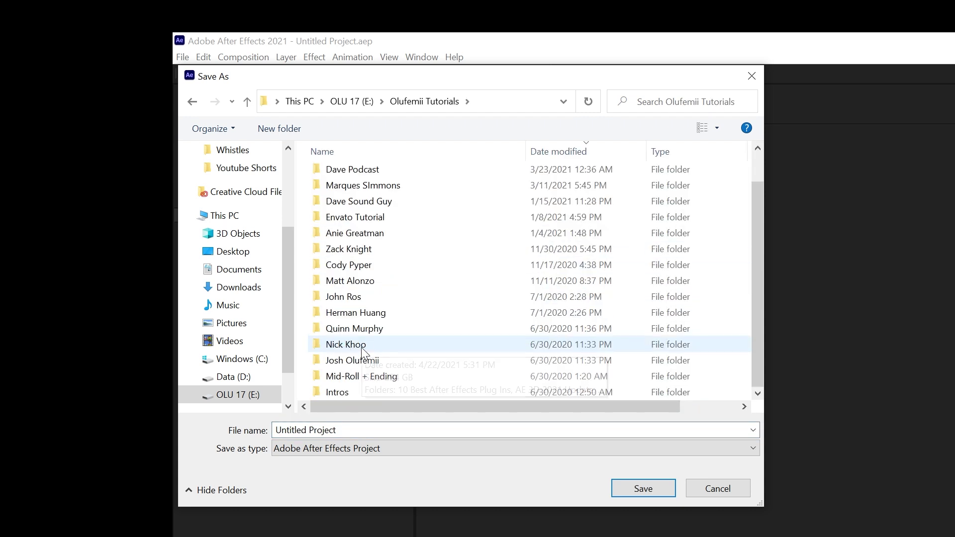
{"action": "double_click", "coordinate": [352, 360]}
{"action": "double_click", "coordinate": [352, 171]}
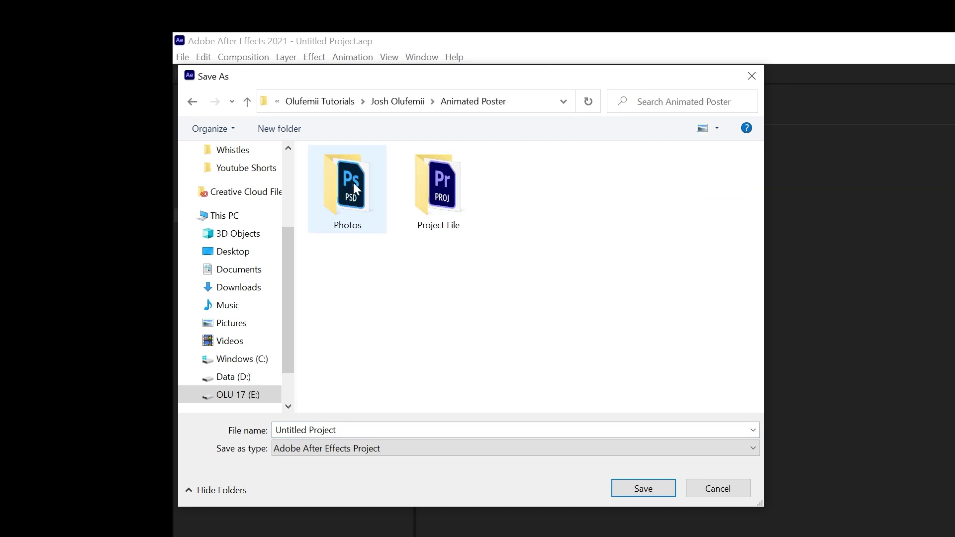
{"action": "double_click", "coordinate": [431, 225]}
Save the project under the file name Rema Animation and make the Project panel active
{"action": "double_click", "coordinate": [322, 430]}
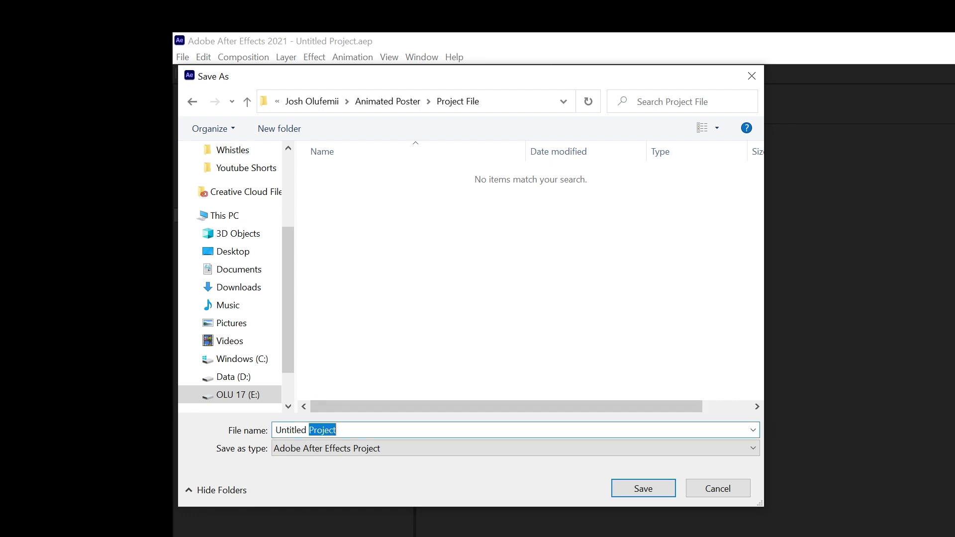
{"action": "type", "text": "Rema Animation"}
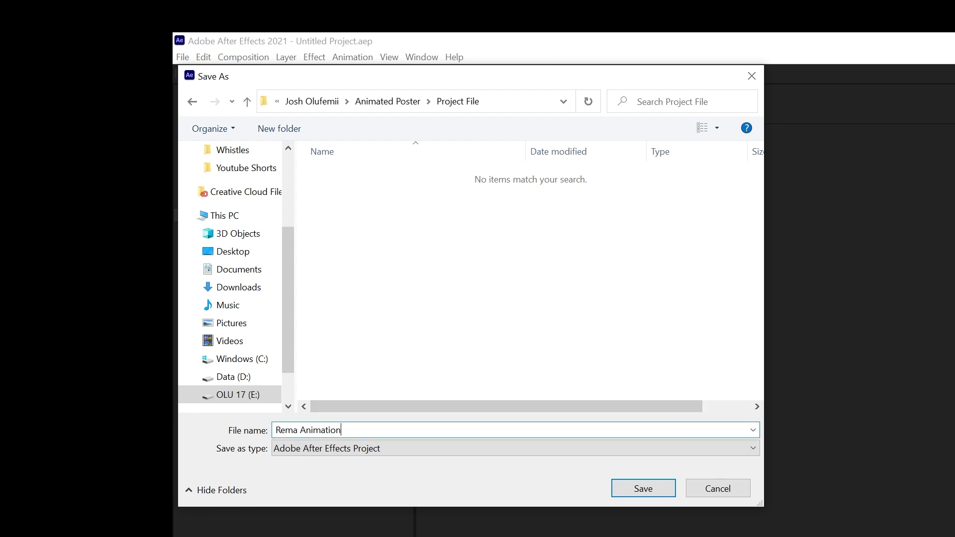
{"action": "key", "text": "Return"}
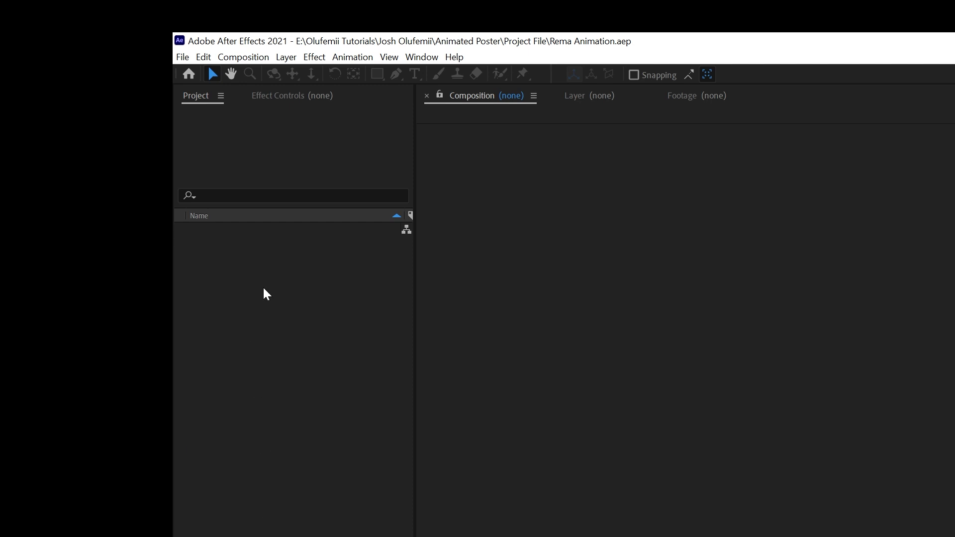
{"action": "left_click", "coordinate": [196, 95]}
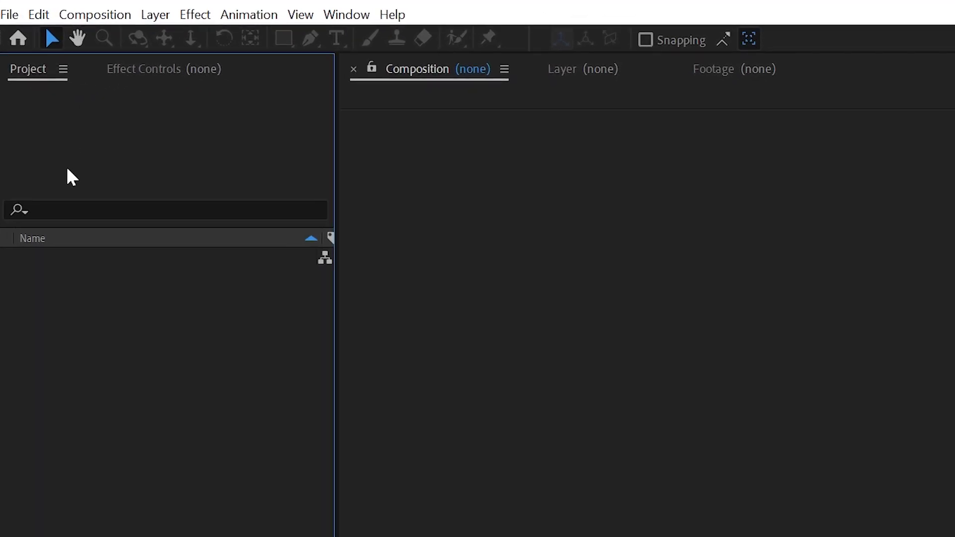
Create a new 1080 × 1350 px composition named Rema Animation with a frame rate of 24 frames per second
{"action": "right_click", "coordinate": [88, 302]}
{"action": "left_click", "coordinate": [187, 315]}
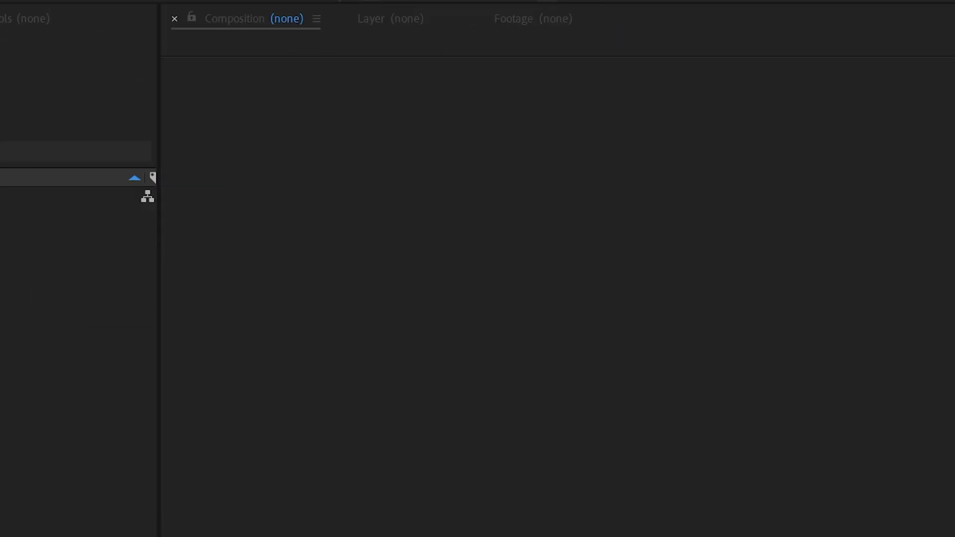
{"action": "type", "text": "Rema Animation"}
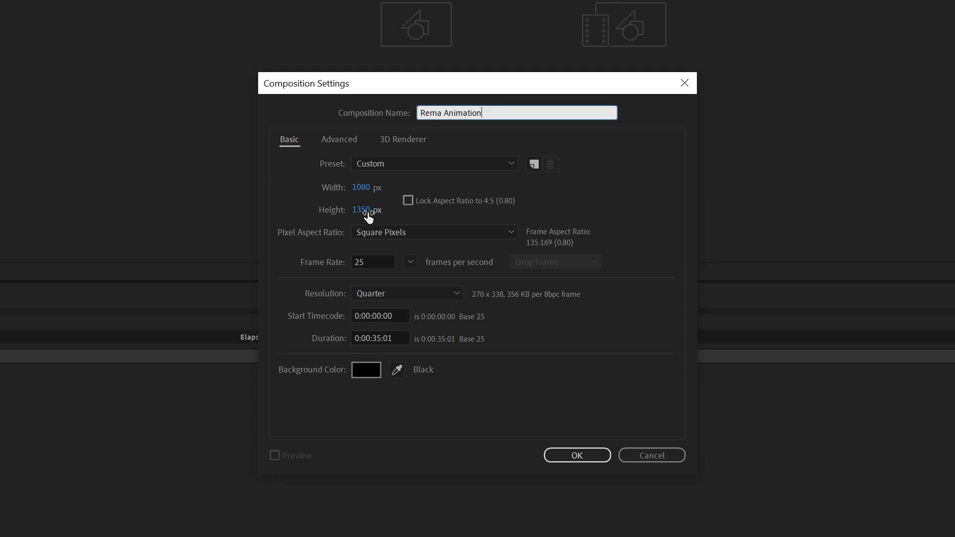
{"action": "left_click", "coordinate": [363, 259]}
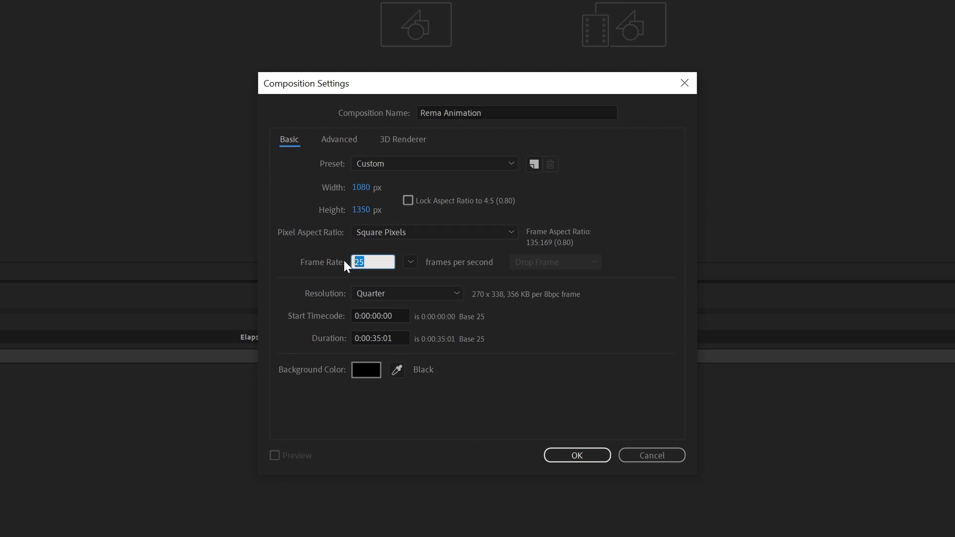
{"action": "left_click", "coordinate": [555, 454]}
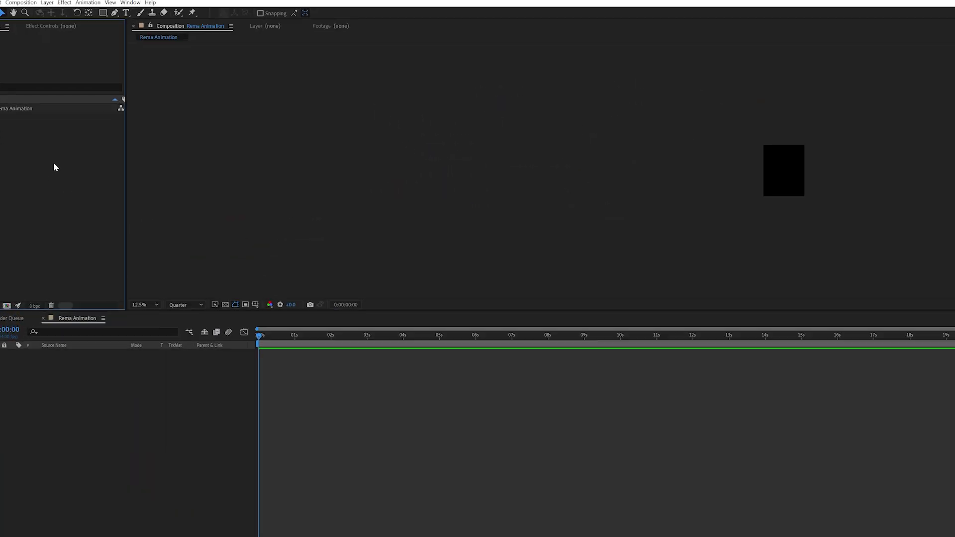
Start a file import into the project and browse to the Photos folder inside Animated Poster, under Olufemii Tutorials on drive E:
{"action": "right_click", "coordinate": [42, 173]}
{"action": "mouse_move", "coordinate": [84, 201]}
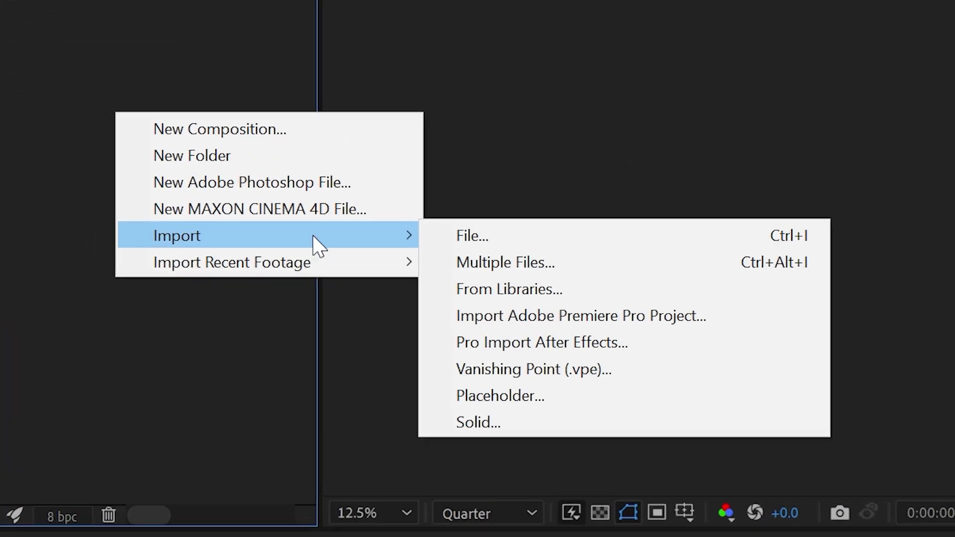
{"action": "left_click", "coordinate": [472, 236]}
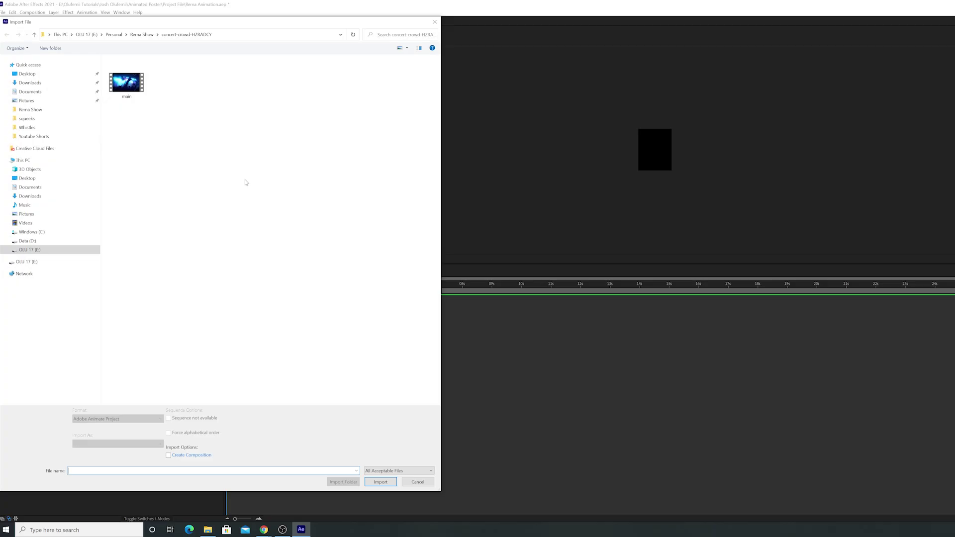
{"action": "left_click", "coordinate": [140, 35]}
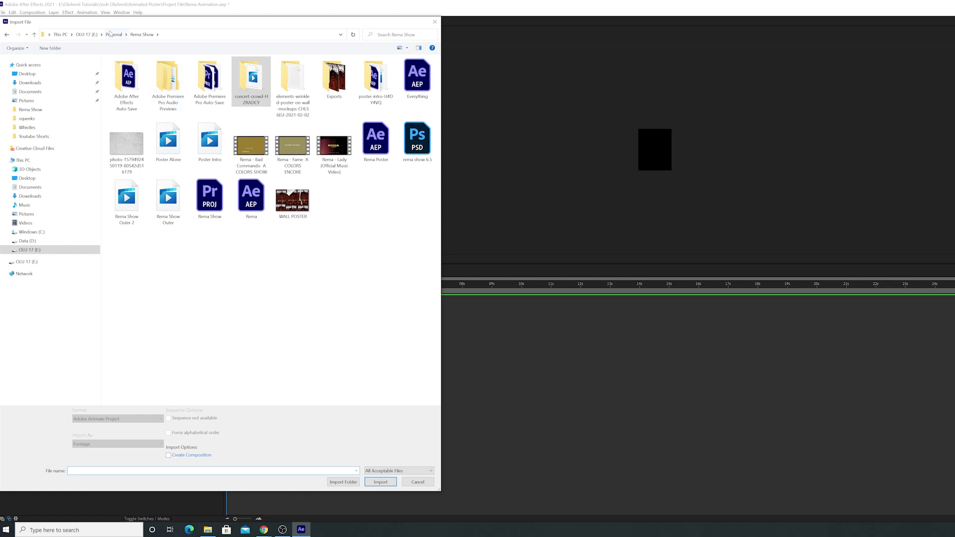
{"action": "left_click", "coordinate": [87, 35]}
{"action": "double_click", "coordinate": [127, 133]}
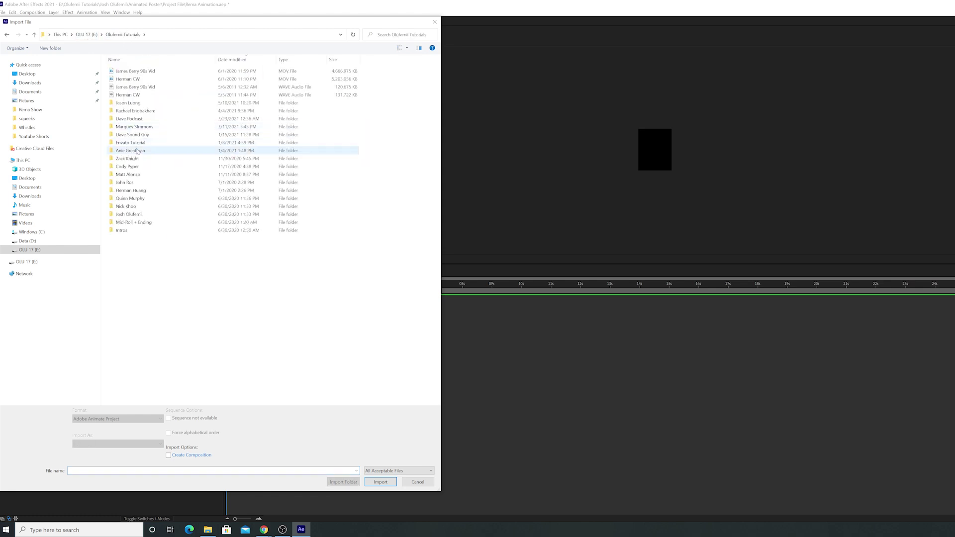
{"action": "double_click", "coordinate": [130, 213]}
{"action": "double_click", "coordinate": [132, 71]}
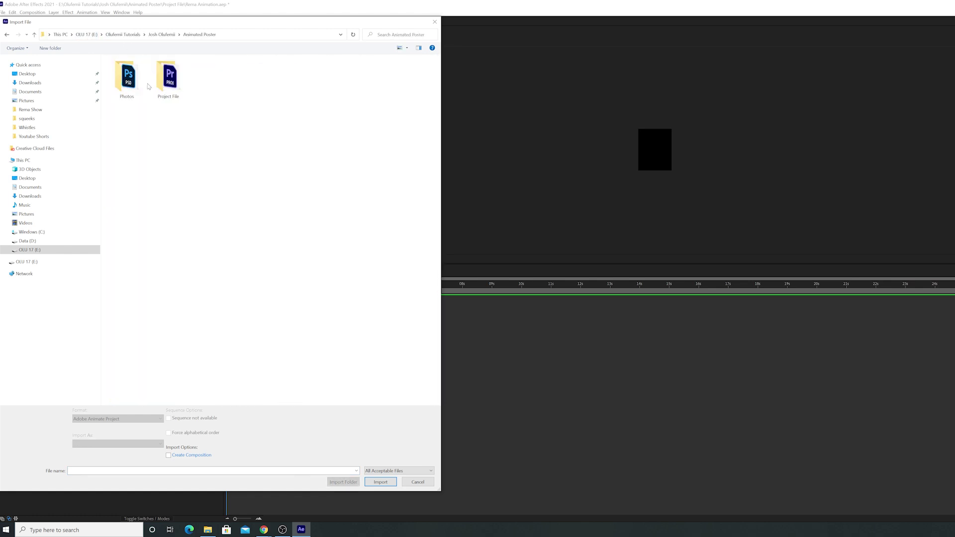
{"action": "double_click", "coordinate": [137, 88]}
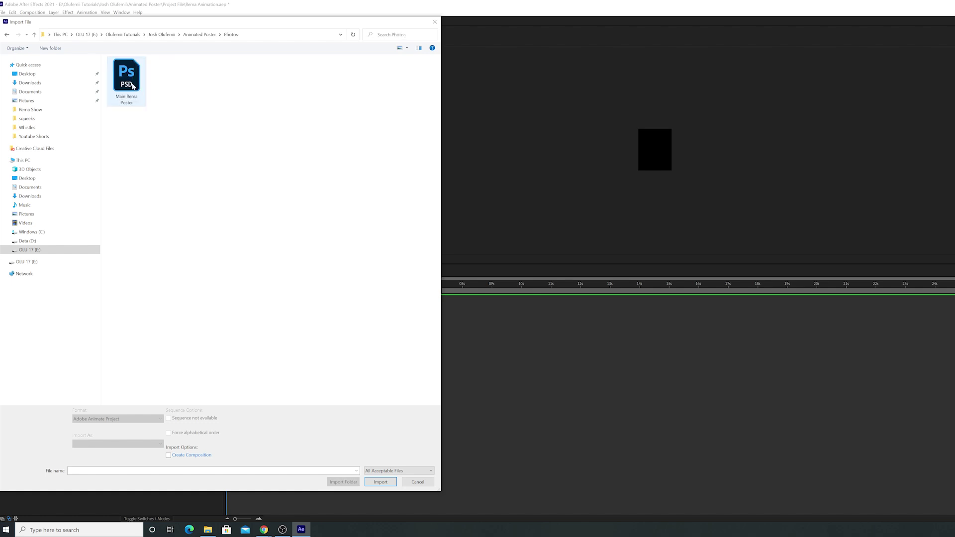
Import Main Rema Poster.psd as a Composition with Editable Layer Styles
{"action": "double_click", "coordinate": [133, 87]}
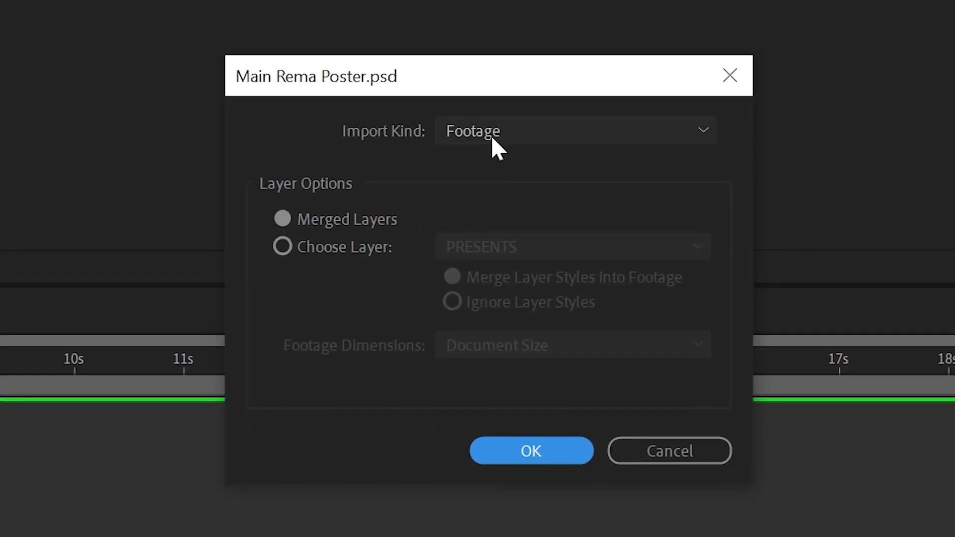
{"action": "left_click", "coordinate": [496, 148]}
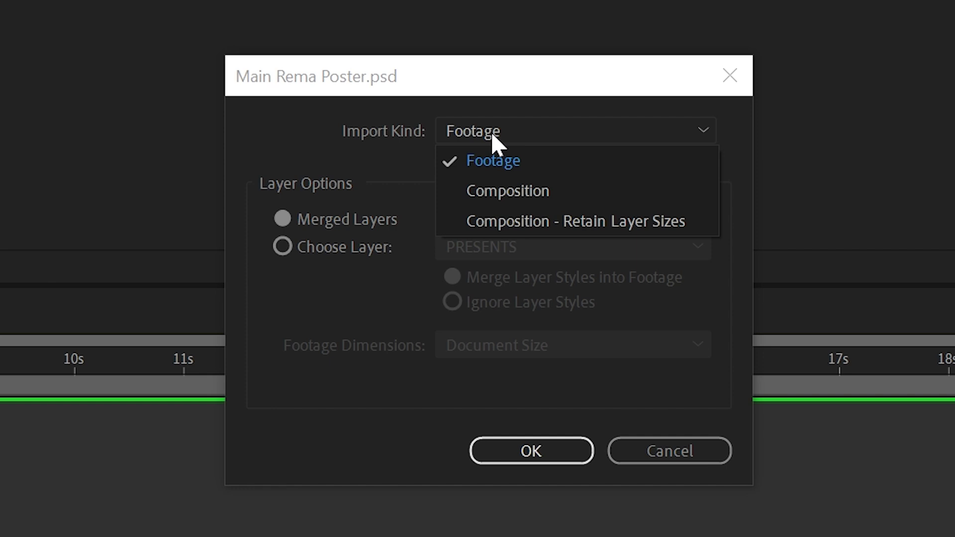
{"action": "left_click", "coordinate": [478, 189]}
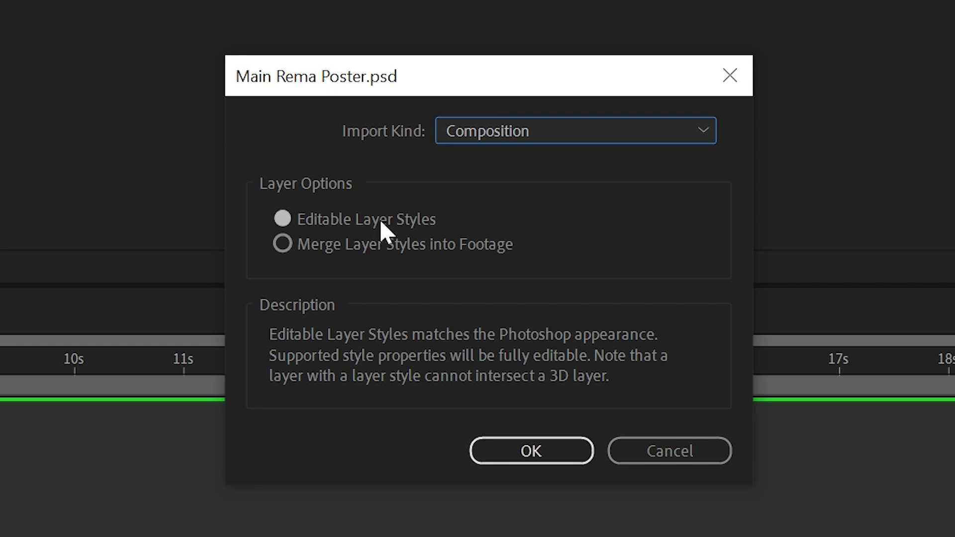
{"action": "left_click", "coordinate": [502, 451]}
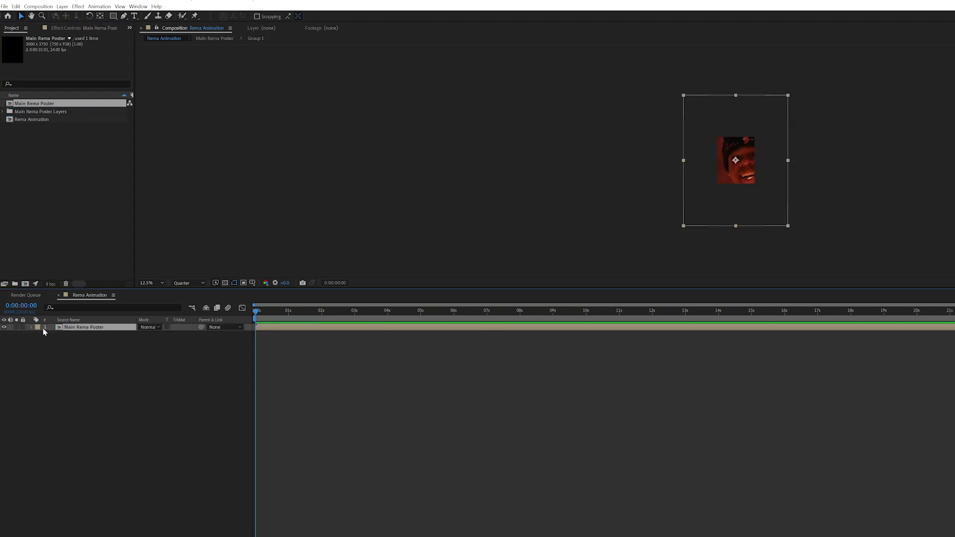
Scale the Main Rema Poster layer to 36% so the whole poster fits the Rema Animation frame
{"action": "left_click", "coordinate": [32, 327]}
{"action": "key", "text": "F2"}
{"action": "left_click_drag", "start_coordinate": [276, 309], "coordinate": [427, 312]}
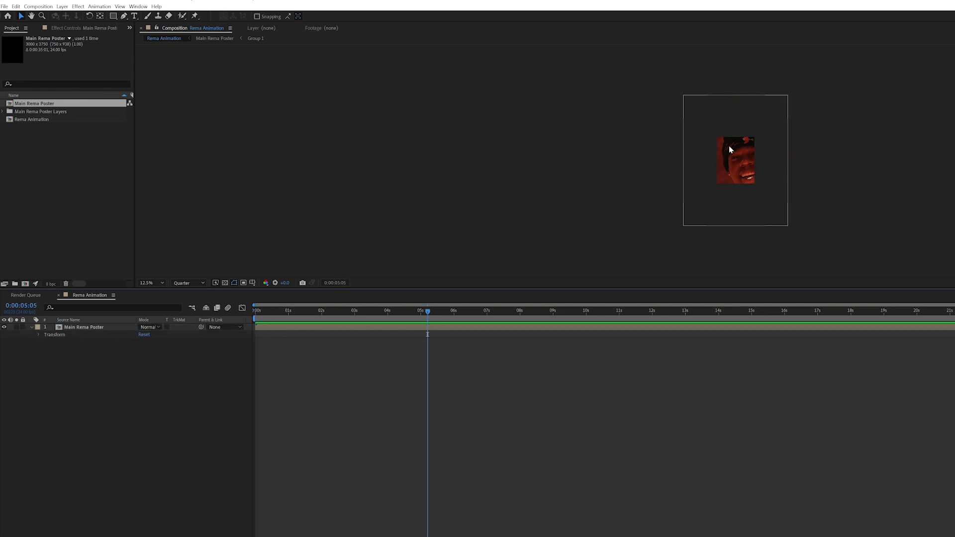
{"action": "left_click", "coordinate": [38, 334]}
{"action": "left_click", "coordinate": [63, 356]}
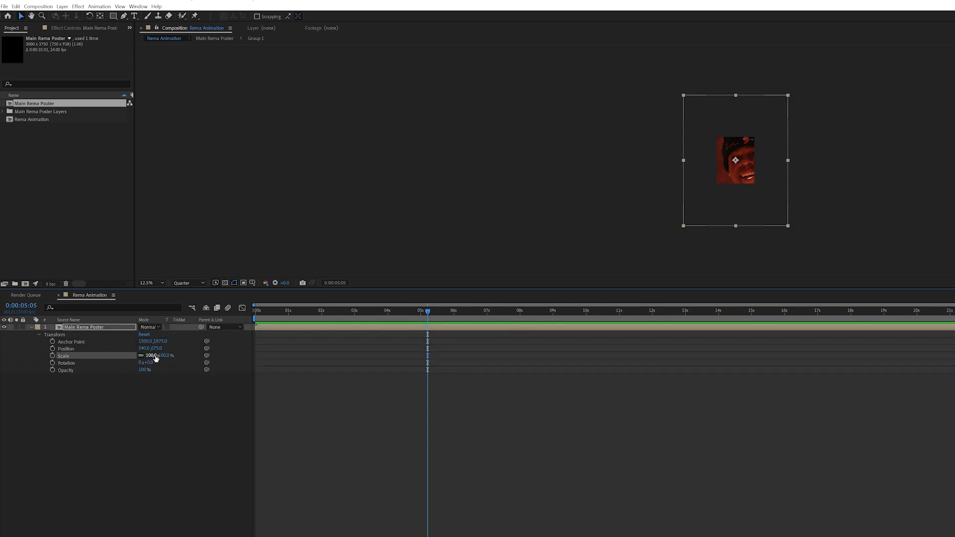
{"action": "left_click_drag", "start_coordinate": [153, 356], "coordinate": [131, 361]}
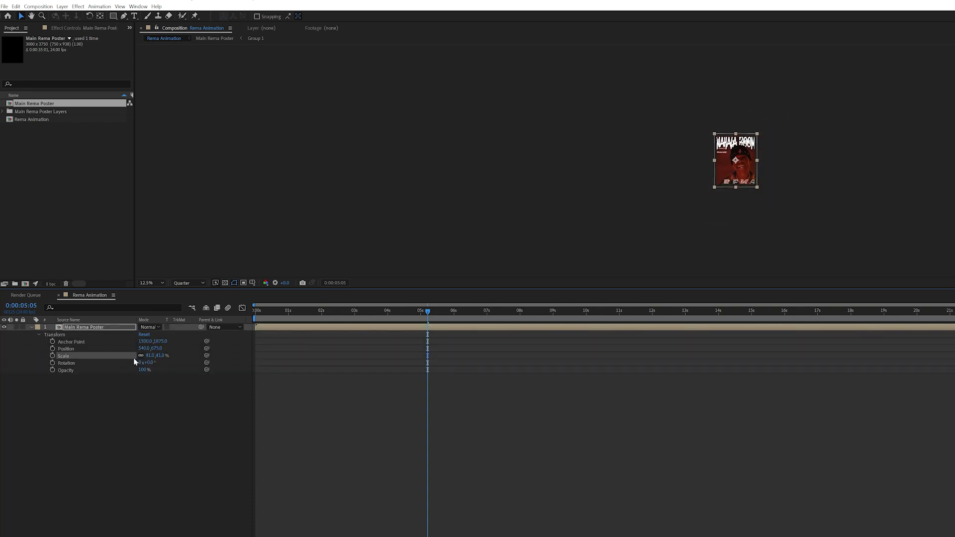
{"action": "key", "text": "period"}
{"action": "key", "text": "period"}
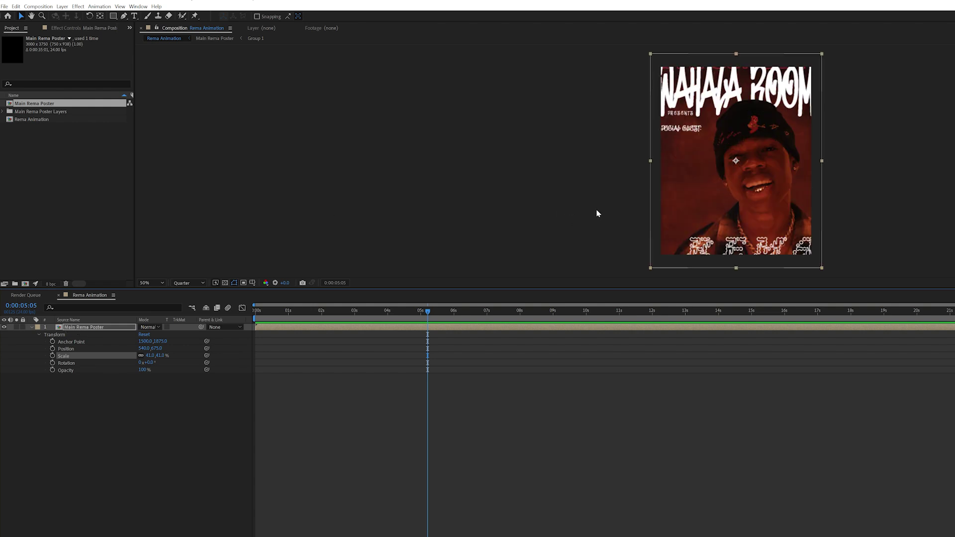
{"action": "mouse_move", "coordinate": [150, 359]}
{"action": "left_mouse_down"}
{"action": "mouse_move", "coordinate": [143, 363]}
{"action": "mouse_move", "coordinate": [151, 363]}
{"action": "left_mouse_up"}
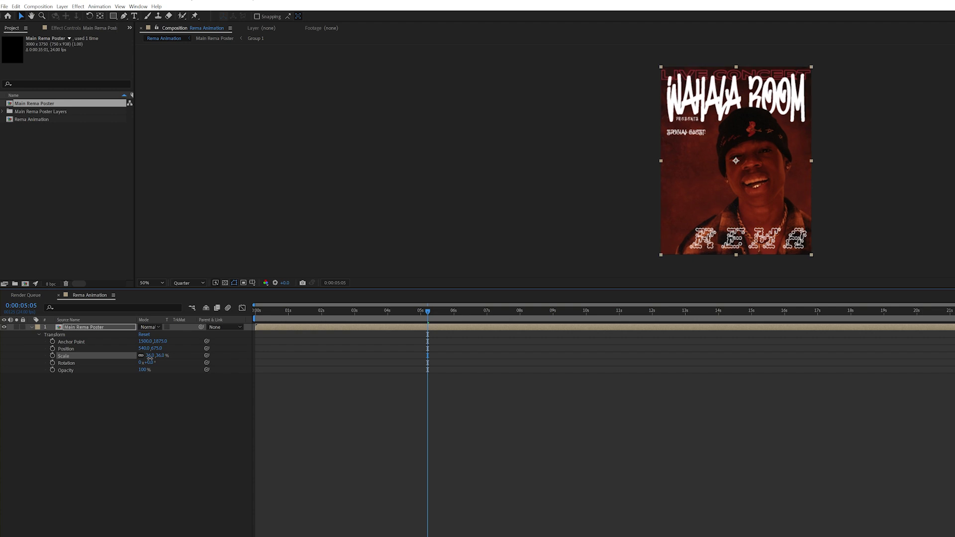
{"action": "scroll", "coordinate": [713, 186], "scroll_direction": "up", "scroll_amount": 2}
{"action": "scroll", "coordinate": [713, 187], "scroll_direction": "down", "scroll_amount": 2}
Set the composition viewer resolution to Full and move the current time to 0:00:01:20
{"action": "left_click", "coordinate": [186, 283]}
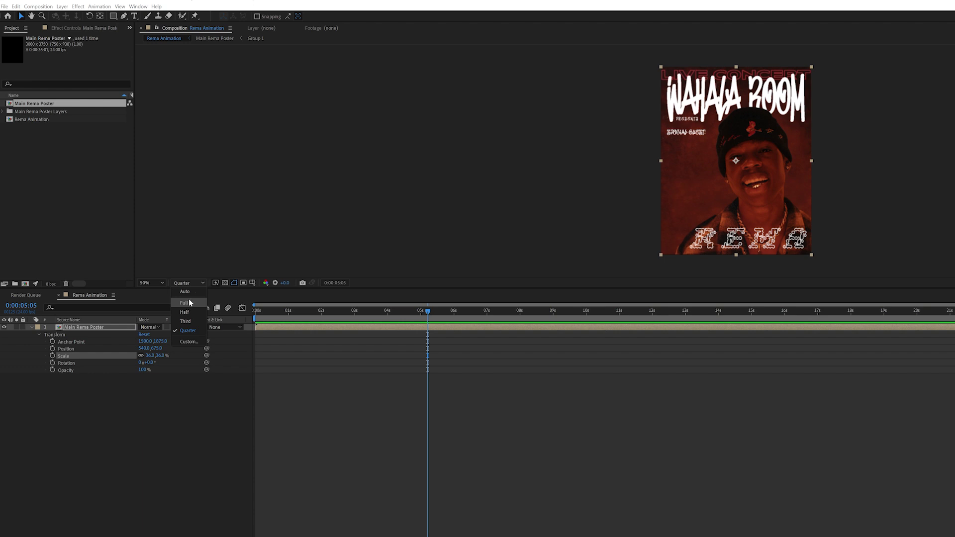
{"action": "left_click", "coordinate": [189, 302]}
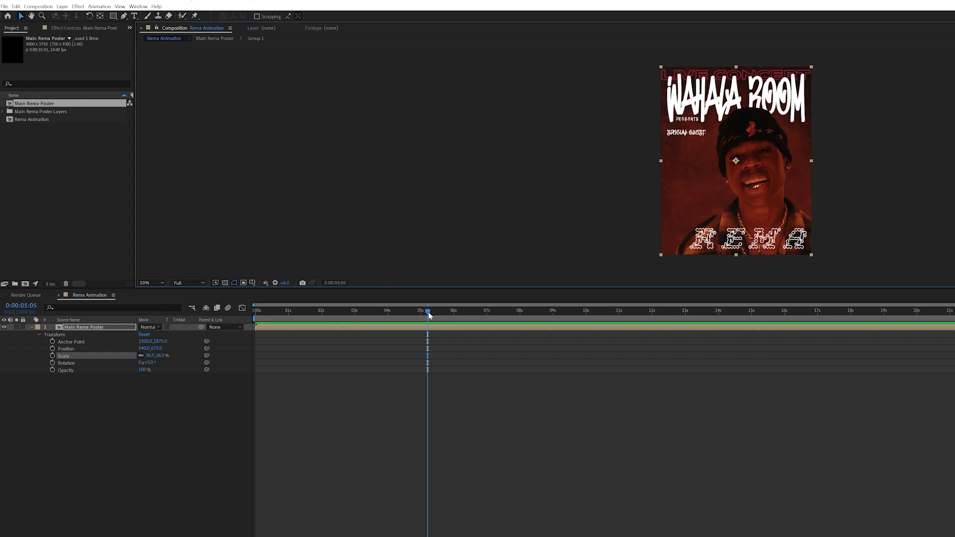
{"action": "left_click_drag", "start_coordinate": [429, 314], "coordinate": [331, 368]}
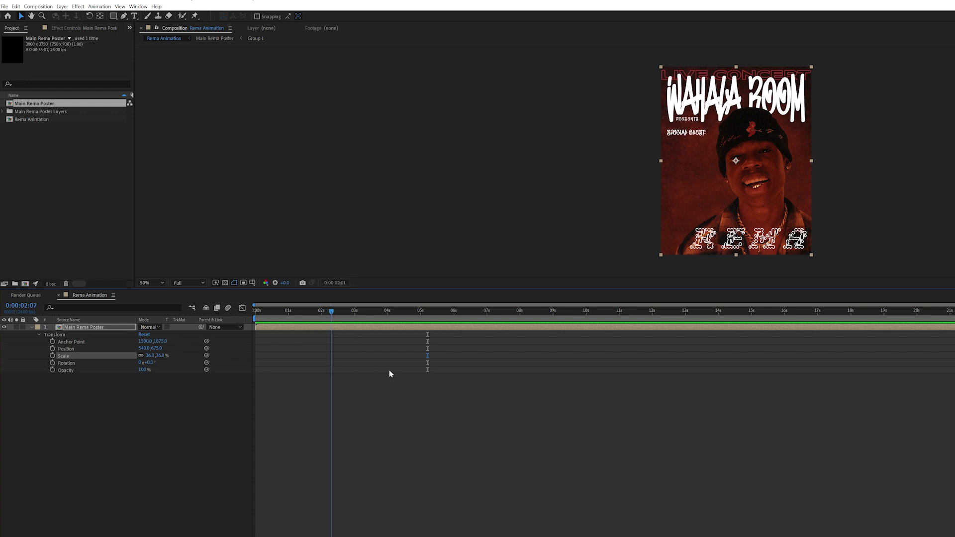
{"action": "left_click_drag", "start_coordinate": [390, 372], "coordinate": [315, 355]}
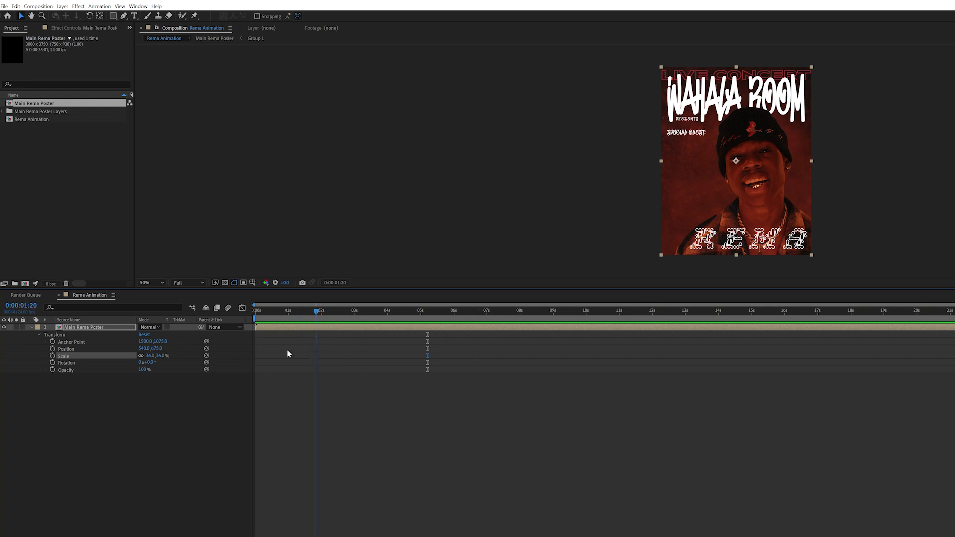
Open the nested Main Rema Poster composition and make the composition viewer taller by shrinking the timeline area
{"action": "double_click", "coordinate": [85, 328]}
{"action": "key", "text": "comma"}
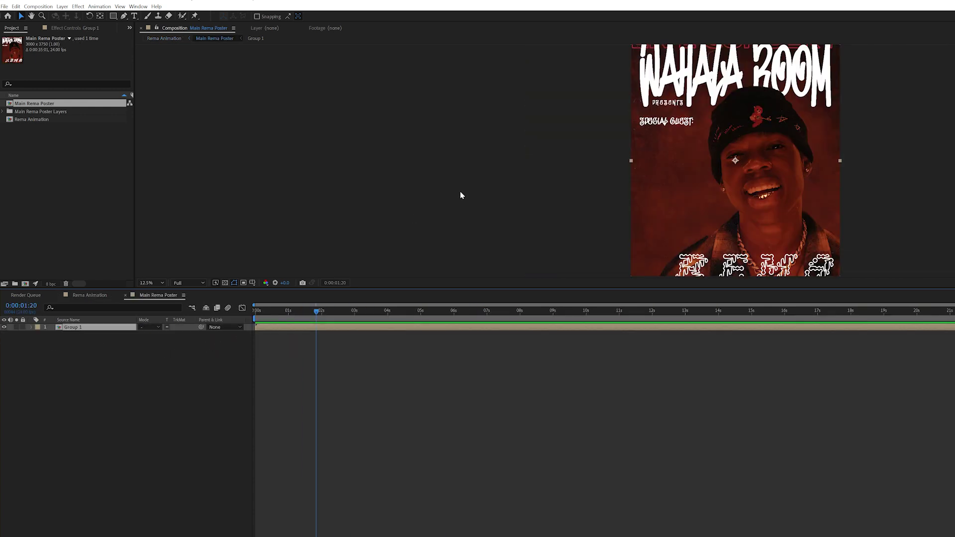
{"action": "key", "text": "comma"}
{"action": "key", "text": "period"}
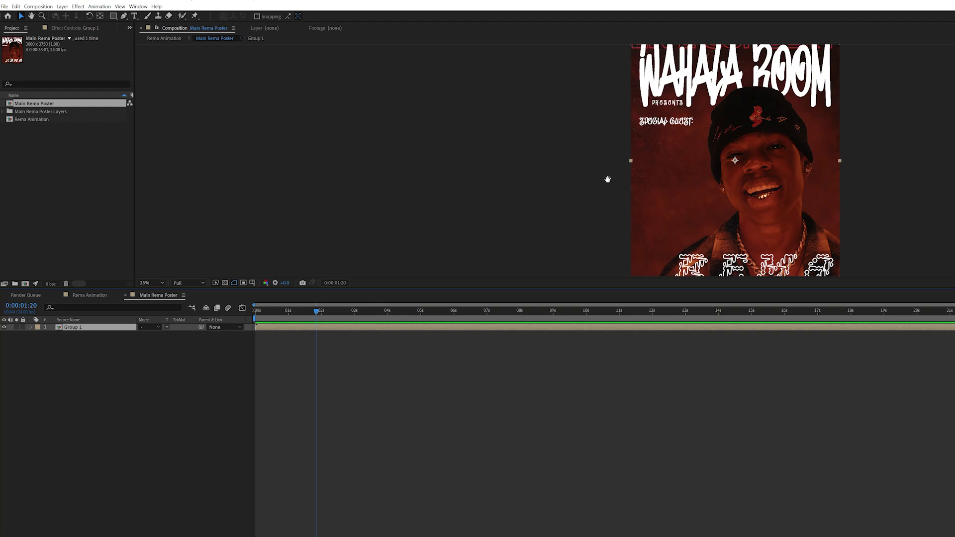
{"action": "mouse_move", "coordinate": [608, 178]}
{"action": "left_mouse_down"}
{"action": "mouse_move", "coordinate": [592, 215]}
{"action": "mouse_move", "coordinate": [599, 183]}
{"action": "left_mouse_up"}
{"action": "key", "text": "comma"}
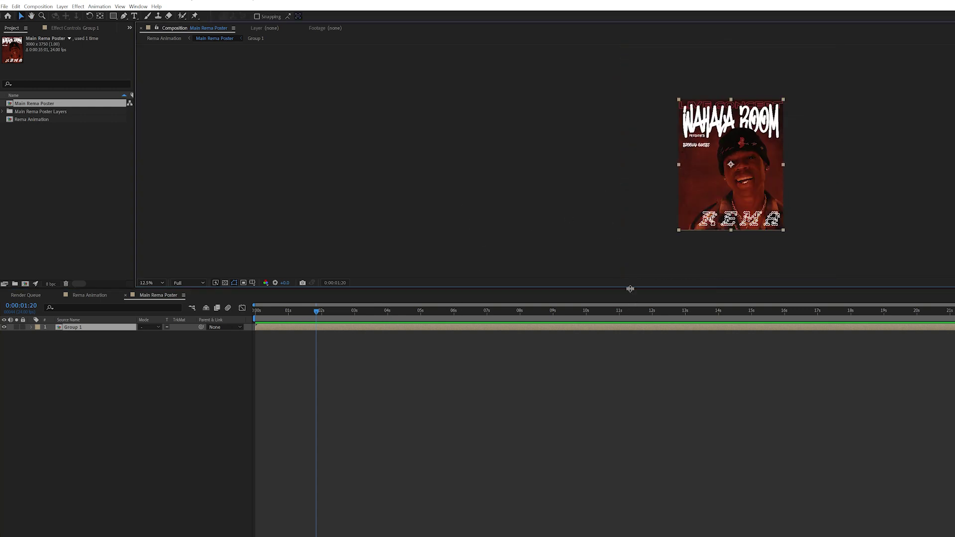
{"action": "left_click_drag", "start_coordinate": [630, 288], "coordinate": [611, 386]}
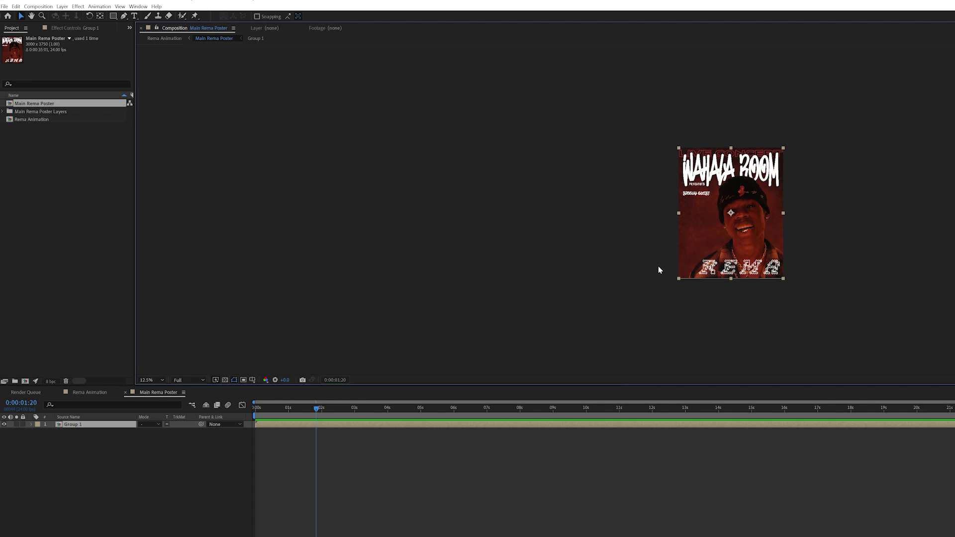
{"action": "key", "text": "period"}
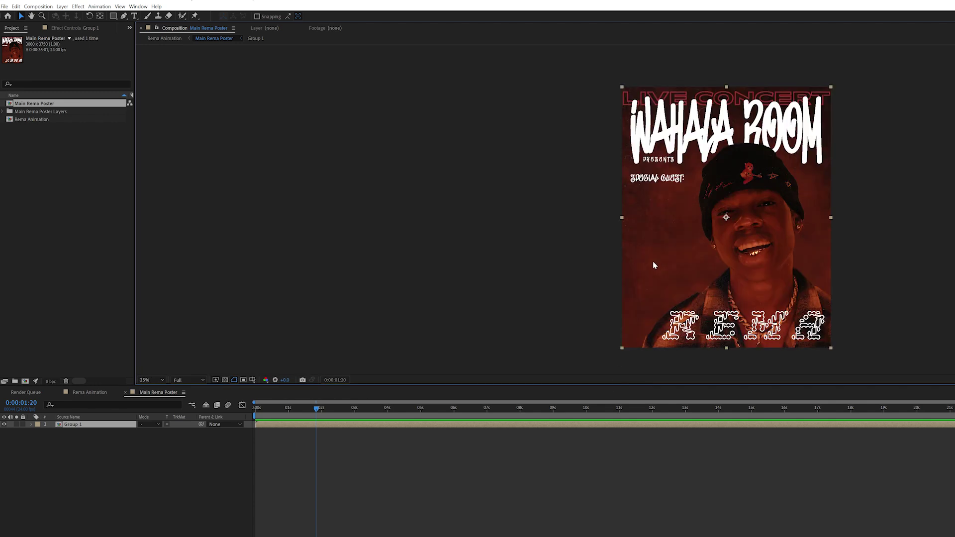
Open the nested Group 1 composition and move the current time to 0:00:00:00
{"action": "double_click", "coordinate": [74, 425]}
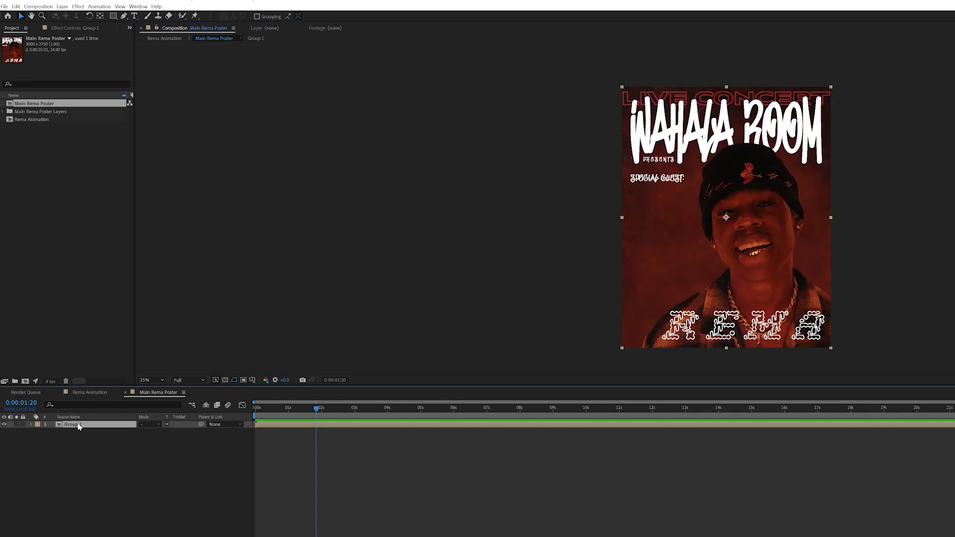
{"action": "left_click_drag", "start_coordinate": [284, 409], "coordinate": [164, 431]}
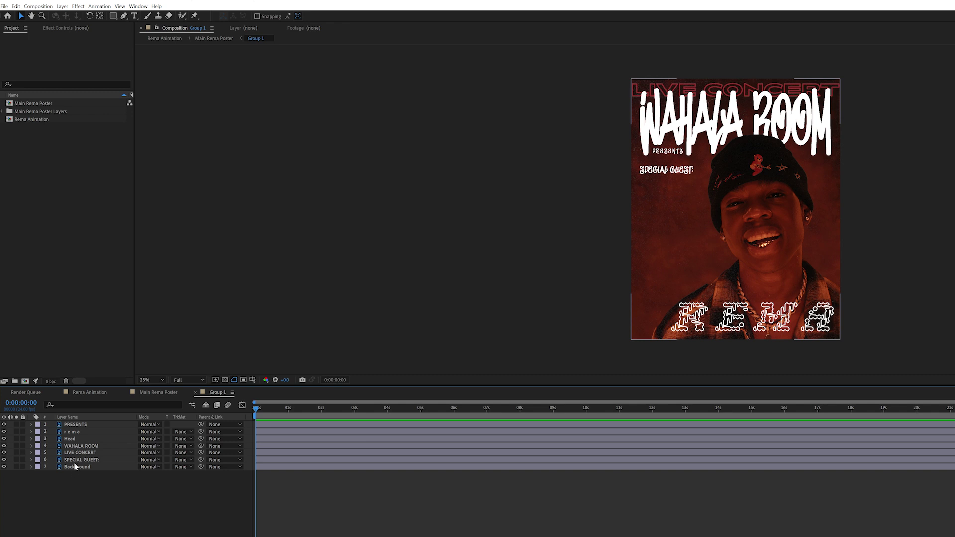
Hide every layer in Group 1, from PRESENTS down to Background
{"action": "left_click_drag", "start_coordinate": [4, 424], "coordinate": [5, 457]}
{"action": "left_click", "coordinate": [4, 466]}
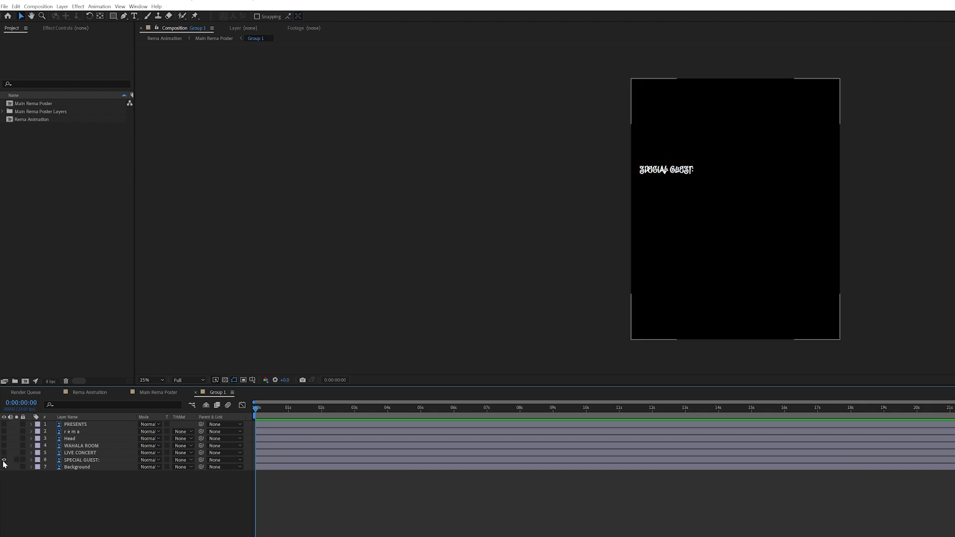
{"action": "left_click", "coordinate": [4, 459]}
Show the Head and Background layers one after the other, and hide Head again to view the background alone
{"action": "left_click", "coordinate": [66, 439]}
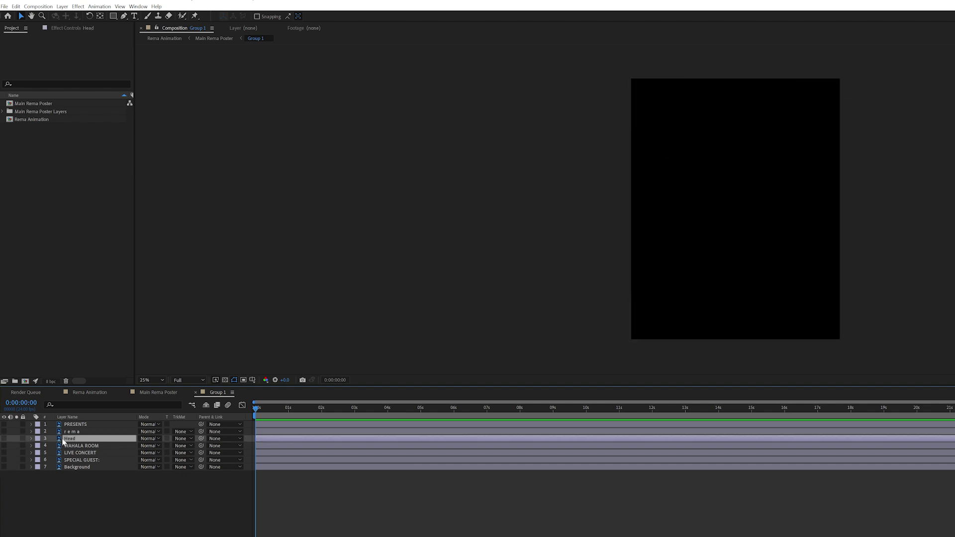
{"action": "left_click", "coordinate": [4, 438]}
{"action": "left_click", "coordinate": [40, 467]}
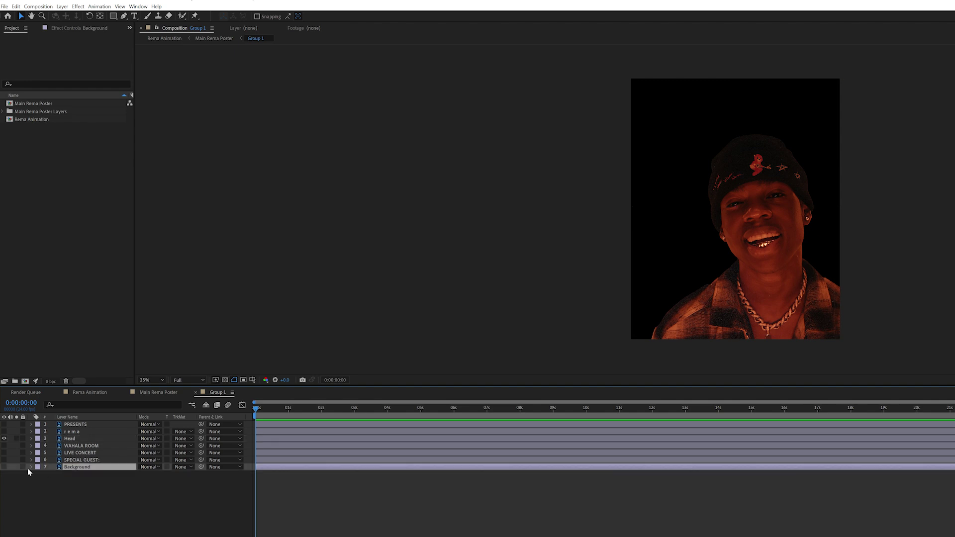
{"action": "left_click", "coordinate": [4, 467]}
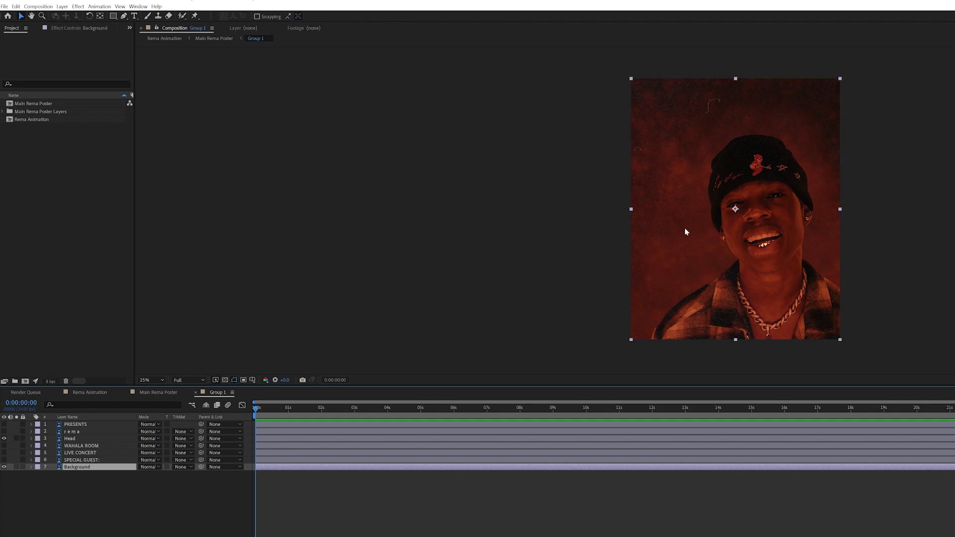
{"action": "left_click", "coordinate": [5, 439]}
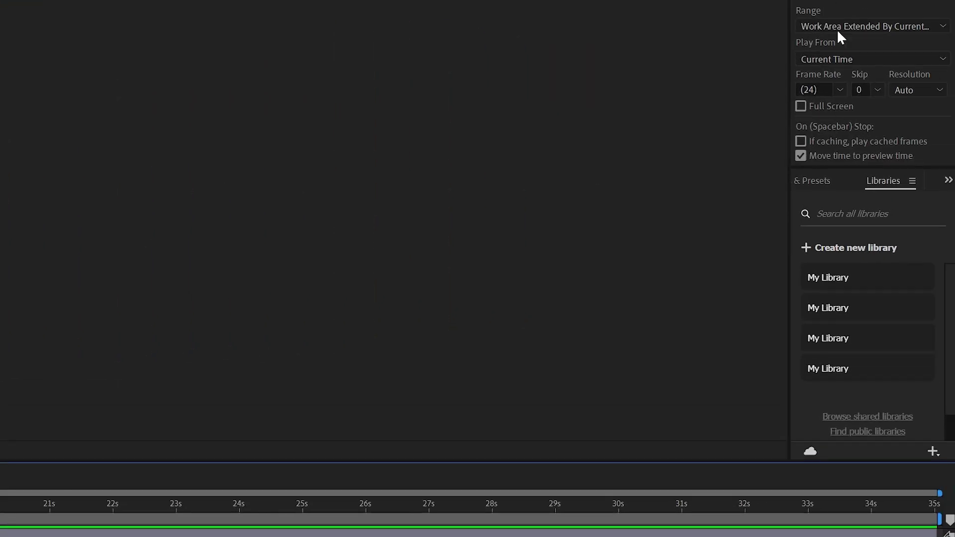
Find the Motion Tile effect, apply it to the Background layer and set its Output Width to 400
{"action": "left_click", "coordinate": [831, 181]}
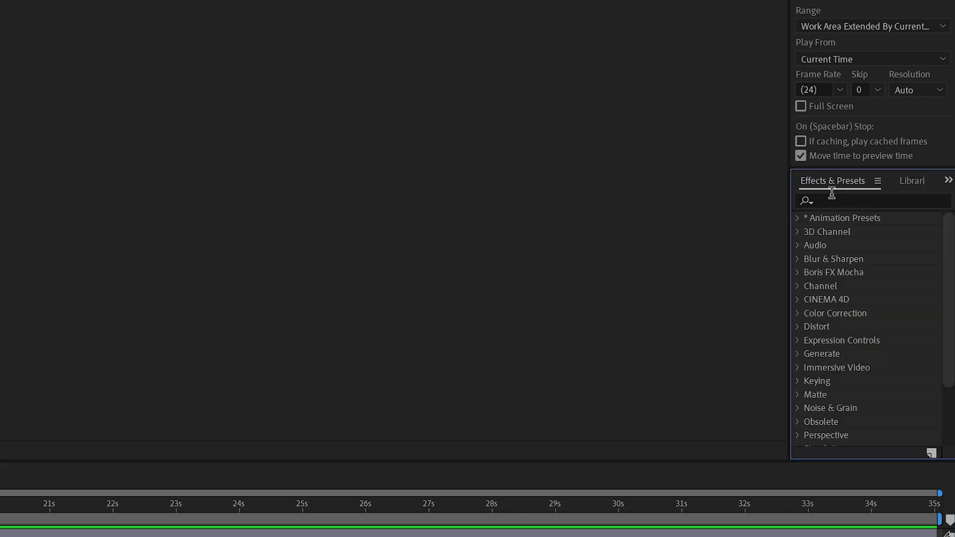
{"action": "type", "text": "motio"}
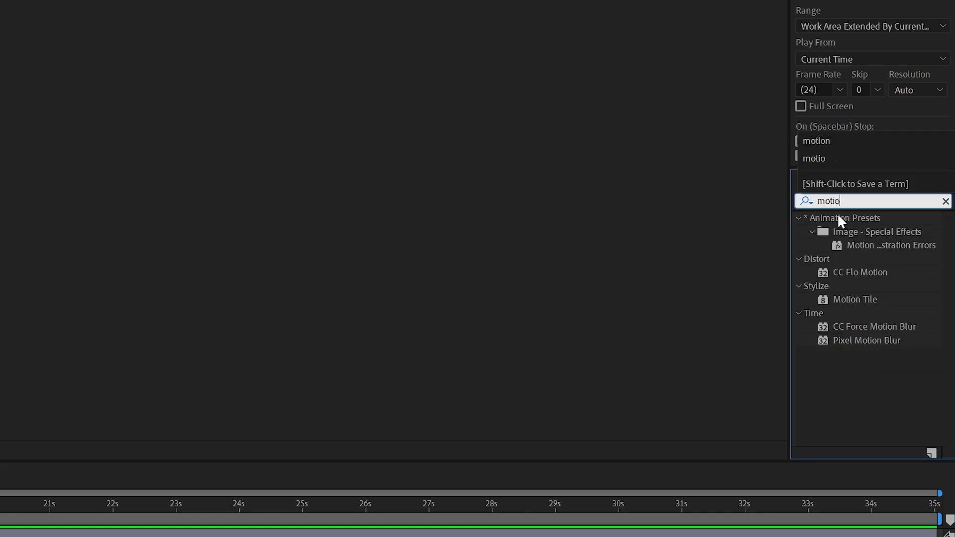
{"action": "left_click", "coordinate": [857, 298]}
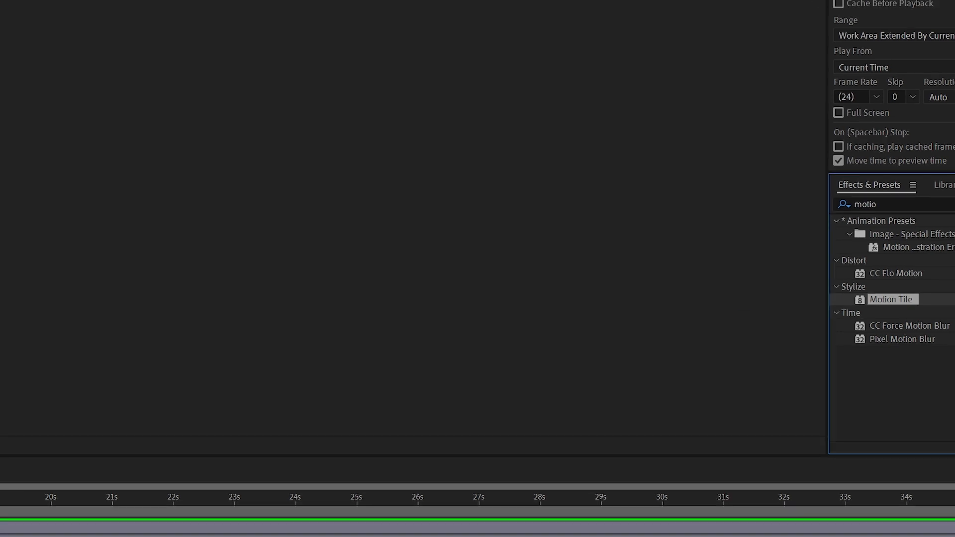
{"action": "left_click_drag", "start_coordinate": [858, 298], "coordinate": [83, 467]}
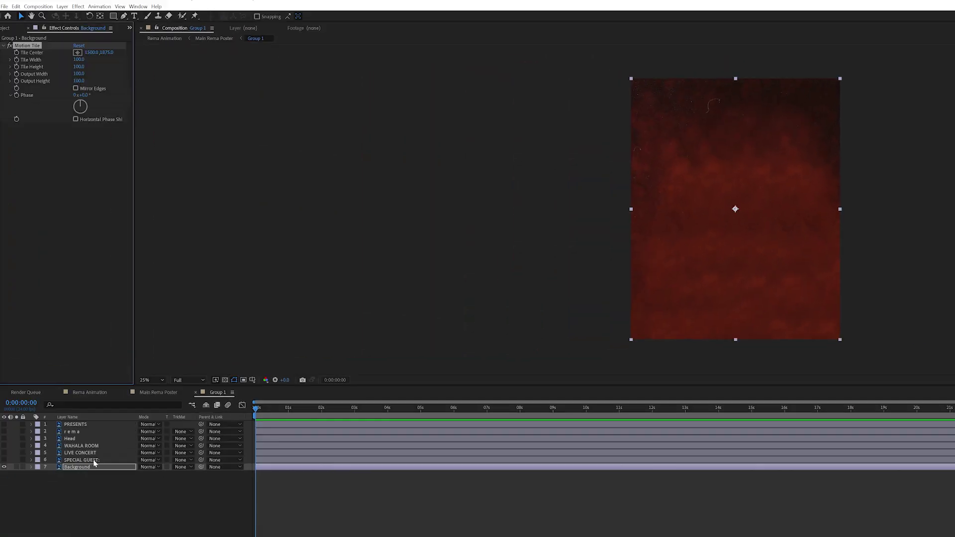
{"action": "left_click", "coordinate": [78, 74]}
{"action": "type", "text": "400"}
{"action": "left_click", "coordinate": [35, 103]}
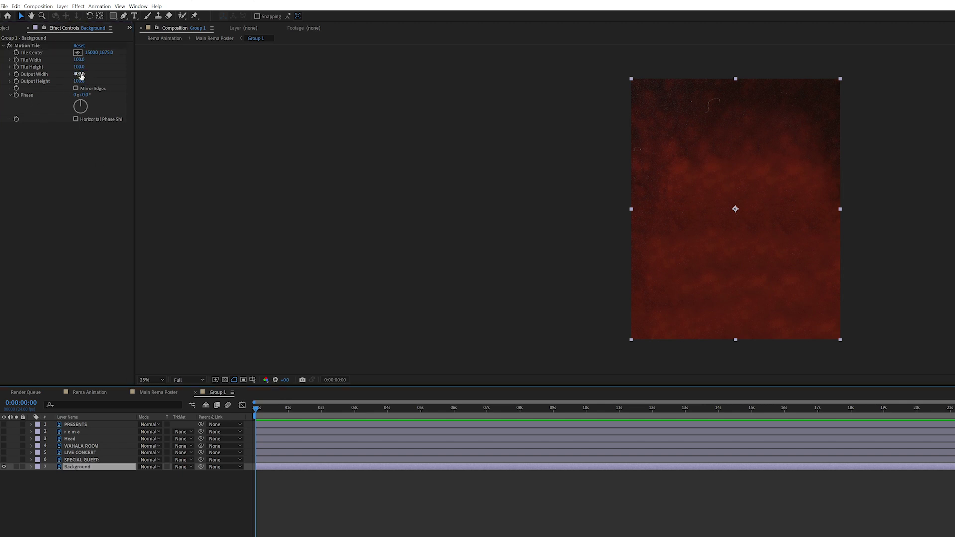
Shift the Background layer horizontally until the tile seam enters the frame, and turn on Mirror Edges for Motion Tile
{"action": "left_click", "coordinate": [31, 468]}
{"action": "left_click", "coordinate": [39, 482]}
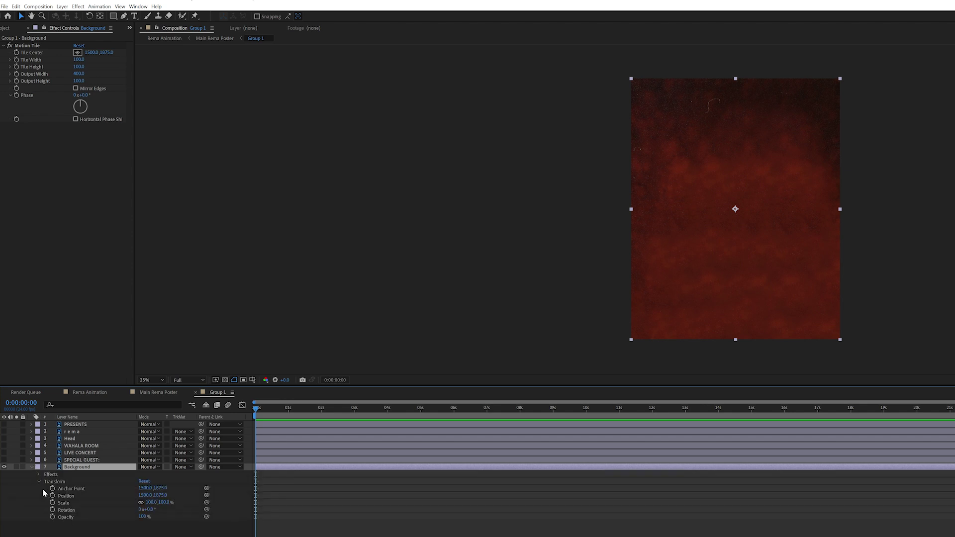
{"action": "left_click", "coordinate": [64, 497]}
{"action": "left_click_drag", "start_coordinate": [145, 496], "coordinate": [844, 514]}
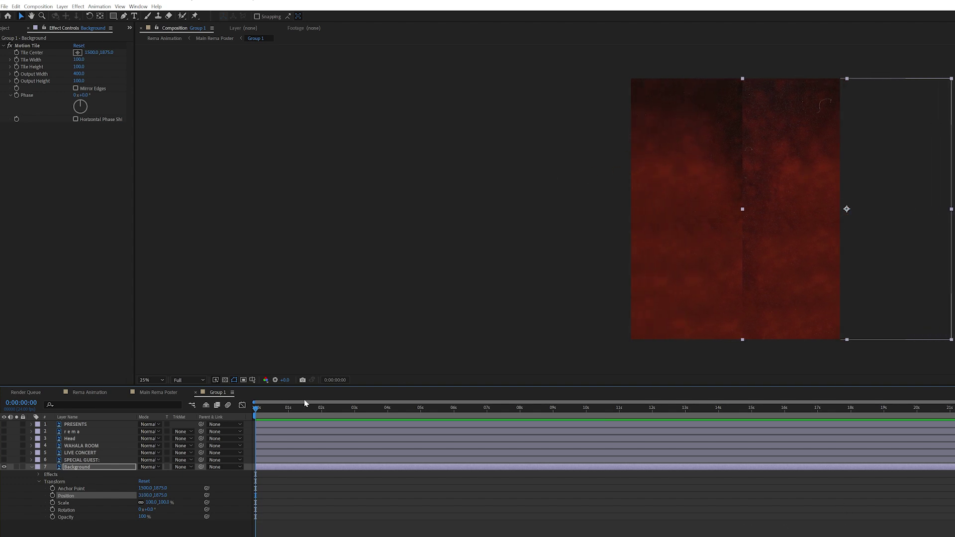
{"action": "left_click", "coordinate": [75, 89]}
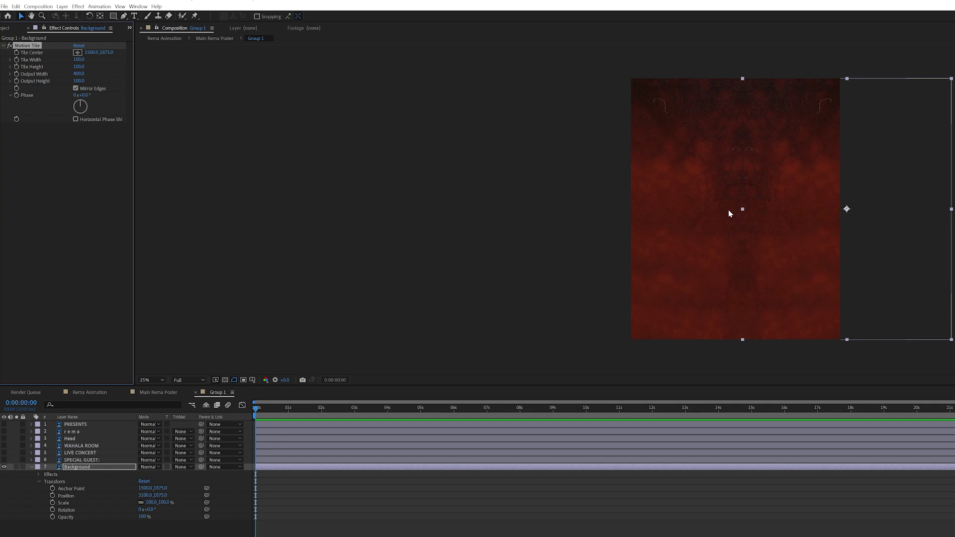
Slide the Background layer sideways to X position 5984 and add a Position keyframe at 0:00:00:00
{"action": "left_click_drag", "start_coordinate": [144, 495], "coordinate": [2, 494]}
{"action": "left_click_drag", "start_coordinate": [146, 496], "coordinate": [4, 527]}
{"action": "left_click_drag", "start_coordinate": [141, 495], "coordinate": [366, 523]}
{"action": "left_click_drag", "start_coordinate": [145, 498], "coordinate": [52, 515]}
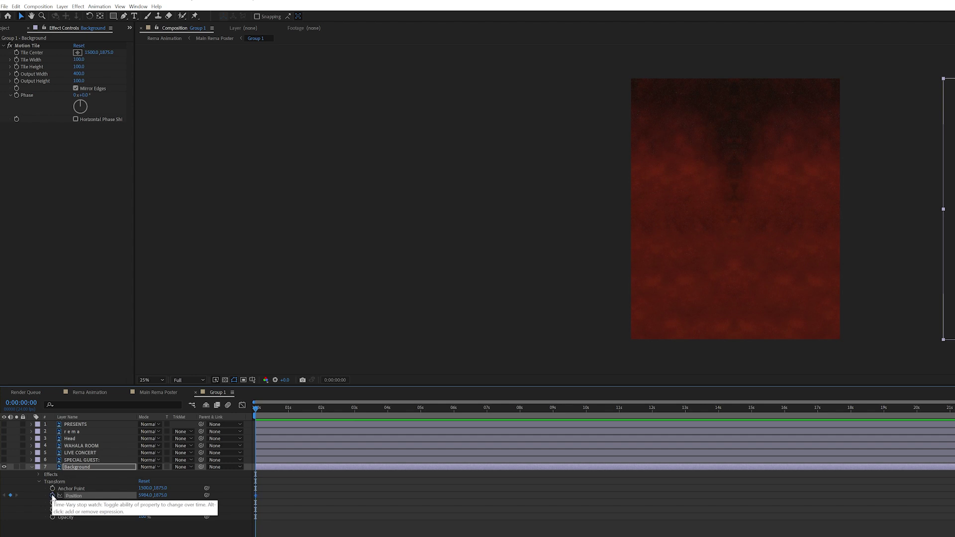
{"action": "left_click", "coordinate": [53, 496]}
Set the Background's X position to 1542 at 0:00:08:09 to add a second keyframe, and preview from the start
{"action": "left_click", "coordinate": [275, 409]}
{"action": "left_click_drag", "start_coordinate": [285, 415], "coordinate": [533, 431]}
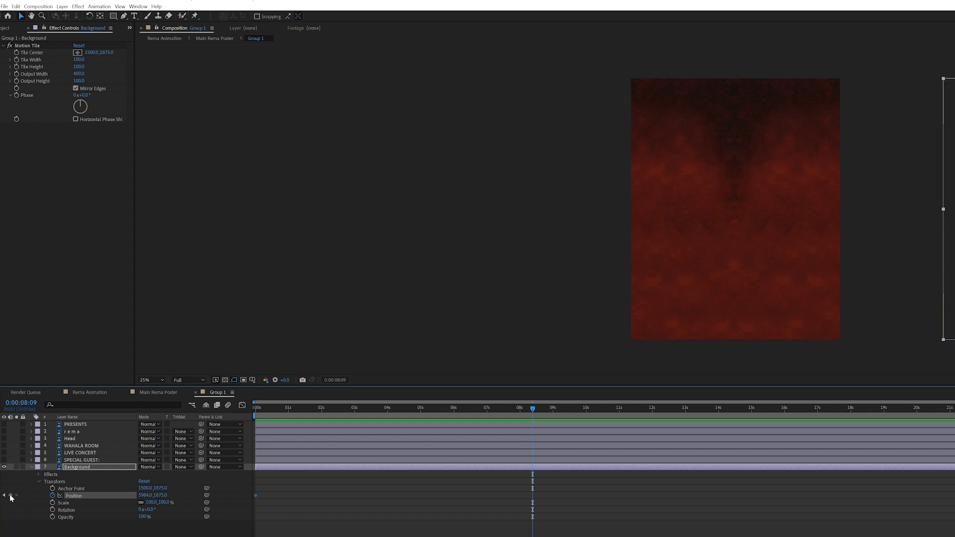
{"action": "left_click_drag", "start_coordinate": [145, 495], "coordinate": [3, 495]}
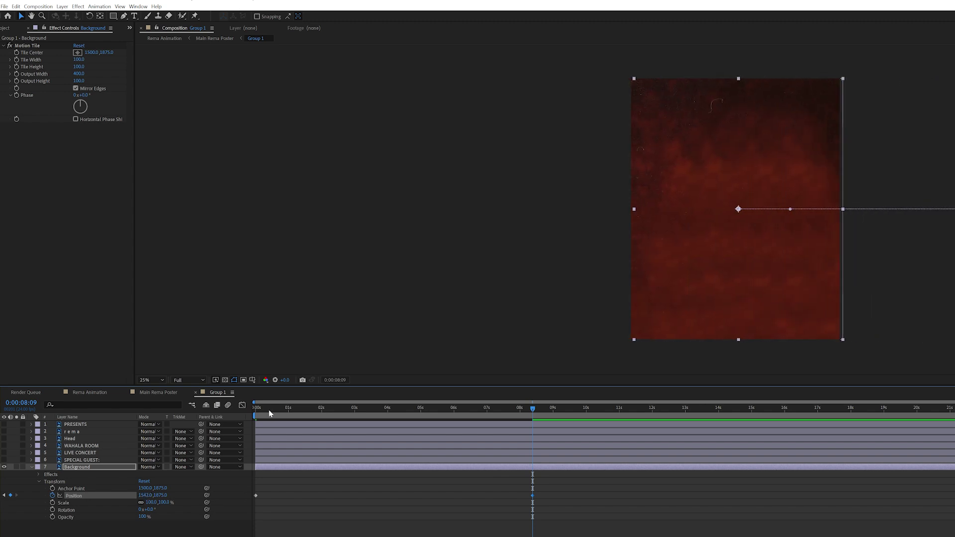
{"action": "left_click_drag", "start_coordinate": [268, 411], "coordinate": [209, 416]}
{"action": "key", "text": "space"}
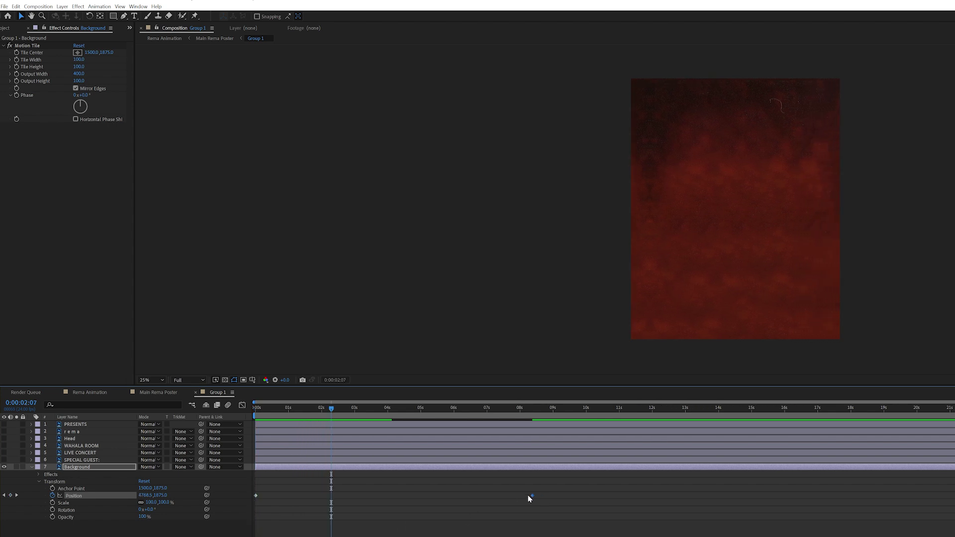
Speed up the background slide by moving its second Position keyframe to just before 1 second, previewing the motion
{"action": "left_click_drag", "start_coordinate": [530, 496], "coordinate": [298, 495]}
{"action": "left_click_drag", "start_coordinate": [260, 407], "coordinate": [230, 418]}
{"action": "key", "text": "space"}
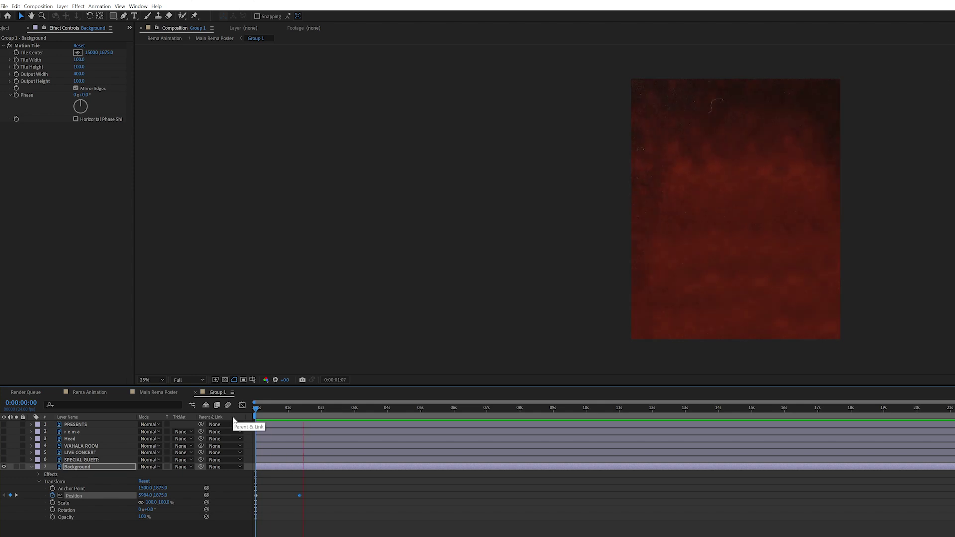
{"action": "left_click_drag", "start_coordinate": [299, 495], "coordinate": [284, 496]}
Set the Background's X position to -1521 at the second keyframe and preview the slide from the start
{"action": "left_click_drag", "start_coordinate": [264, 410], "coordinate": [284, 413]}
{"action": "left_click_drag", "start_coordinate": [148, 495], "coordinate": [675, 534]}
{"action": "left_click", "coordinate": [257, 410]}
{"action": "key", "text": "space"}
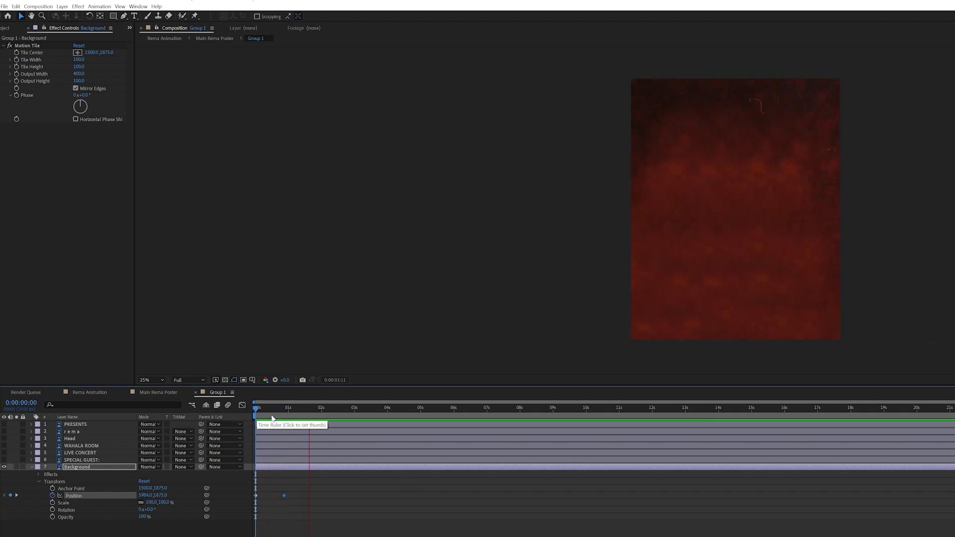
{"action": "key", "text": "space"}
Lower the composition viewer's preview resolution to Quarter and play the animation
{"action": "left_click", "coordinate": [188, 380]}
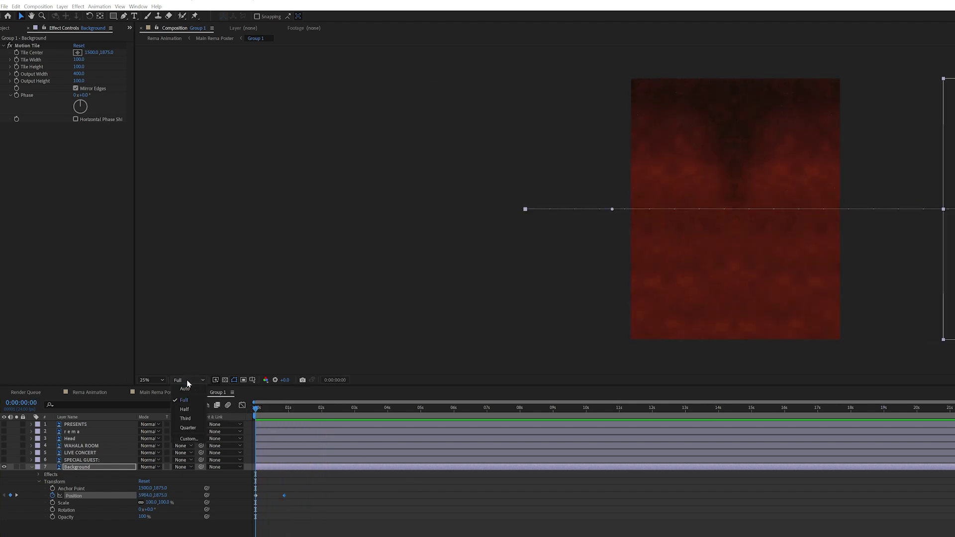
{"action": "left_click", "coordinate": [188, 436]}
{"action": "key", "text": "space"}
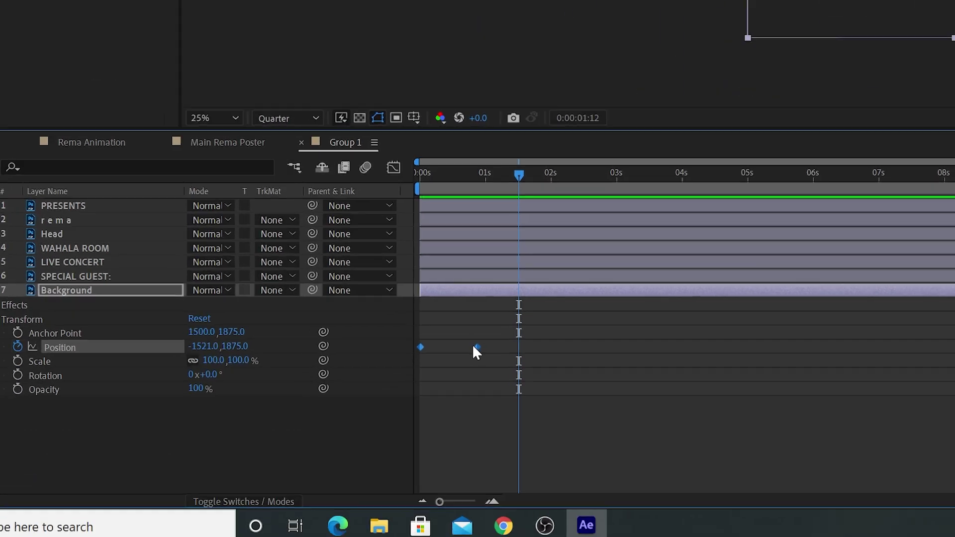
Apply Easy Ease to the Background's two Position keyframes and preview the eased motion from the start
{"action": "right_click", "coordinate": [284, 495]}
{"action": "mouse_move", "coordinate": [549, 347]}
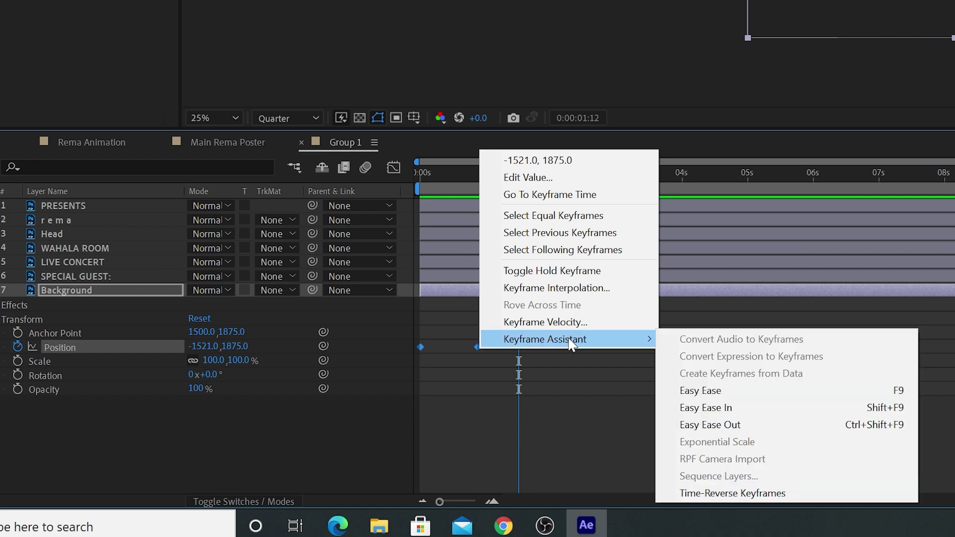
{"action": "left_click", "coordinate": [701, 390]}
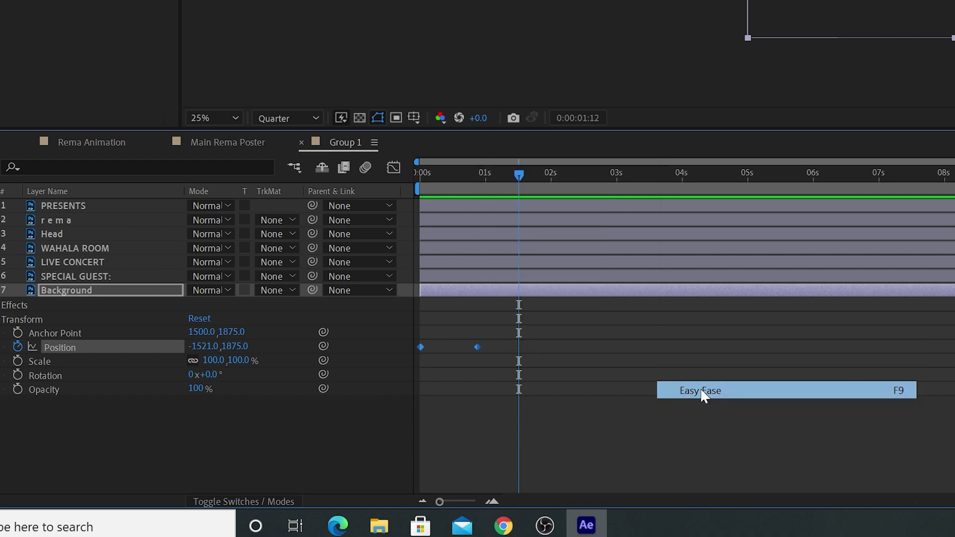
{"action": "left_click", "coordinate": [509, 340]}
{"action": "left_click_drag", "start_coordinate": [440, 179], "coordinate": [374, 199]}
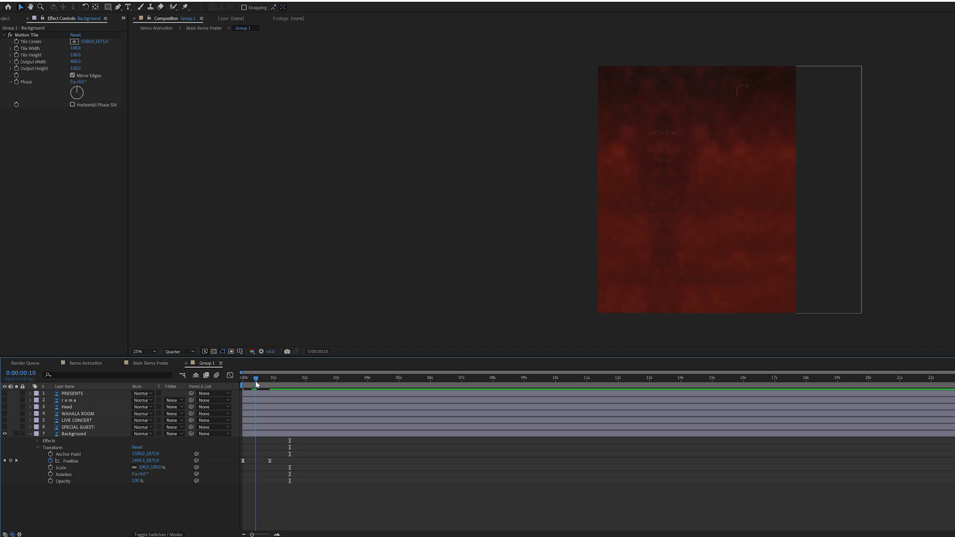
{"action": "key", "text": "space"}
{"action": "key", "text": "space"}
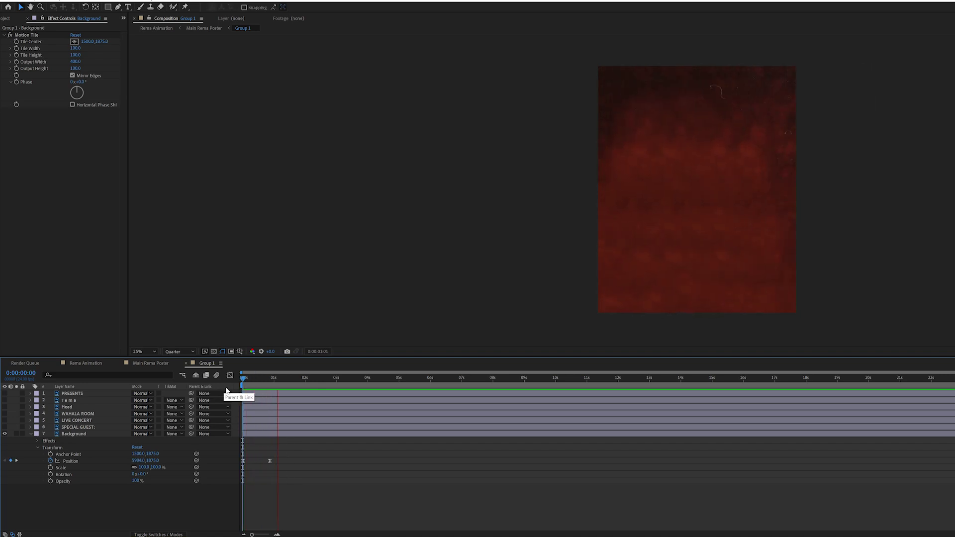
{"action": "key", "text": "Home"}
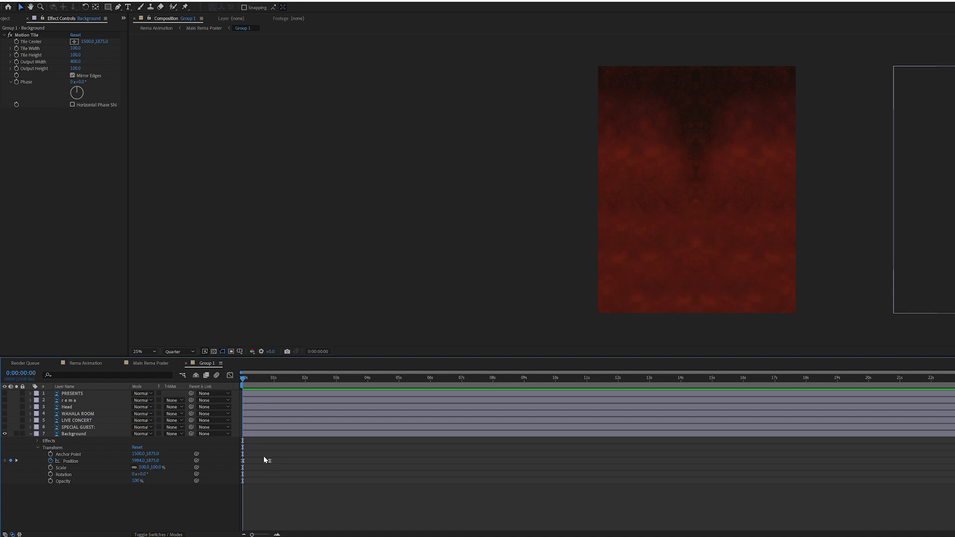
{"action": "key", "text": "space"}
{"action": "key", "text": "space"}
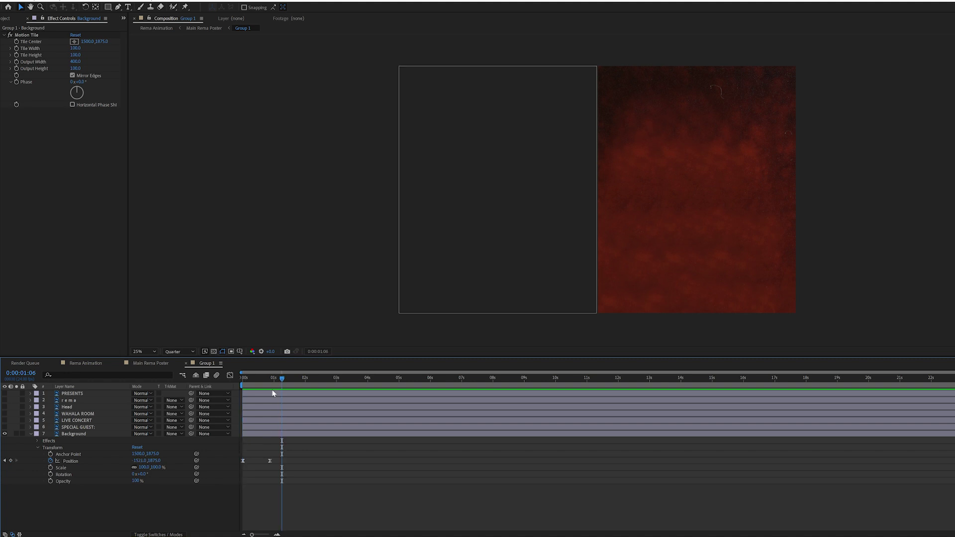
Show the Background's Position curve in the Graph Editor and check that Edit Speed Graph is the active graph type
{"action": "left_click", "coordinate": [230, 375]}
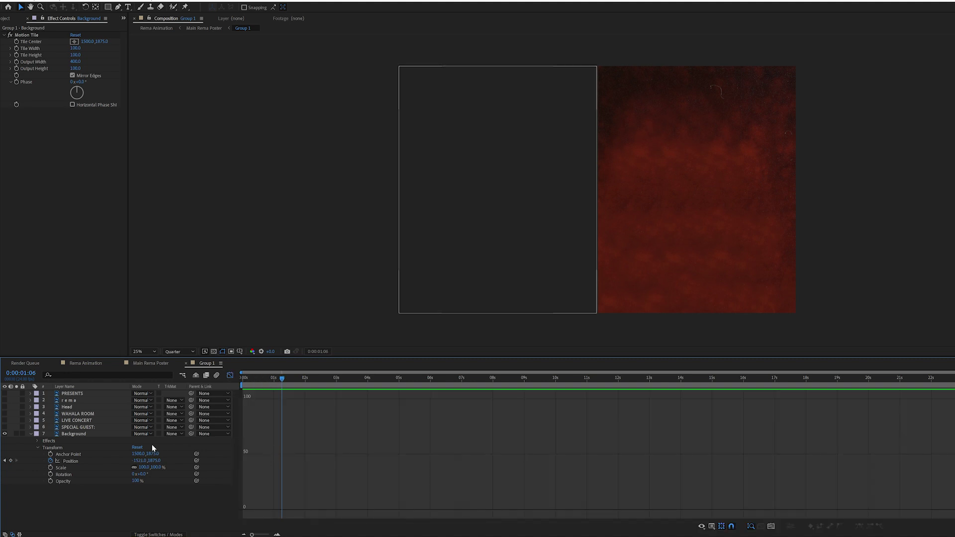
{"action": "left_click", "coordinate": [70, 460]}
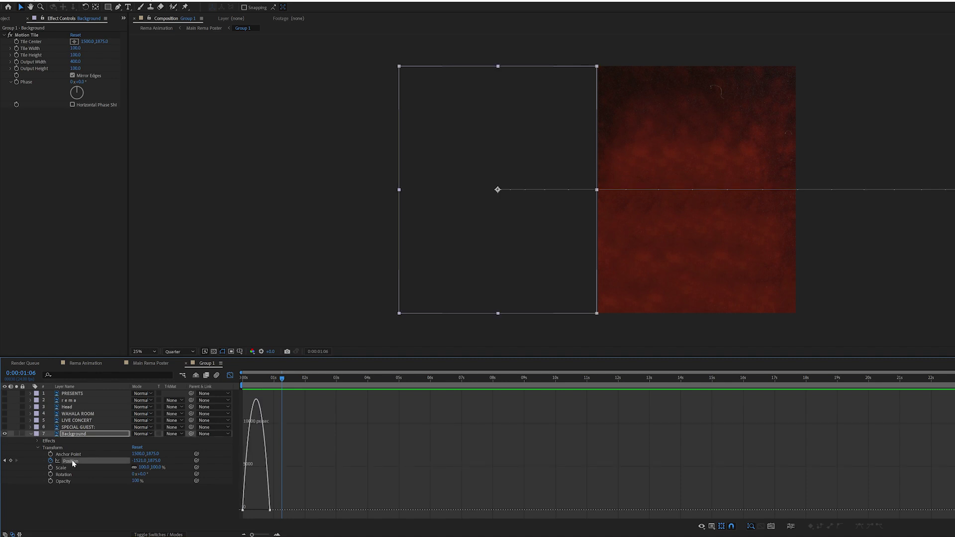
{"action": "left_click", "coordinate": [711, 526]}
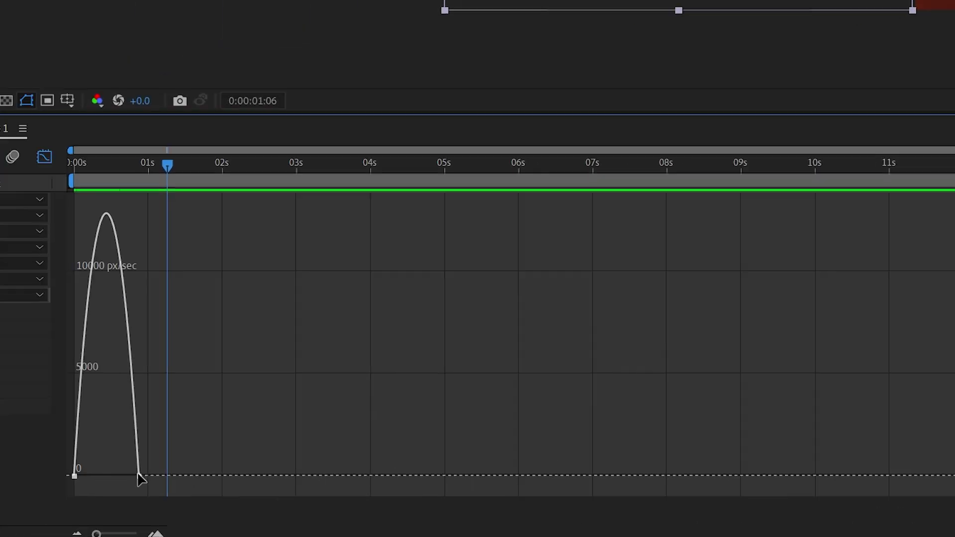
Reshape the Position speed graph to peak early and ease gradually down to zero, close the Graph Editor and preview
{"action": "left_click", "coordinate": [139, 476]}
{"action": "left_click_drag", "start_coordinate": [128, 476], "coordinate": [71, 478]}
{"action": "left_click_drag", "start_coordinate": [385, 471], "coordinate": [377, 470]}
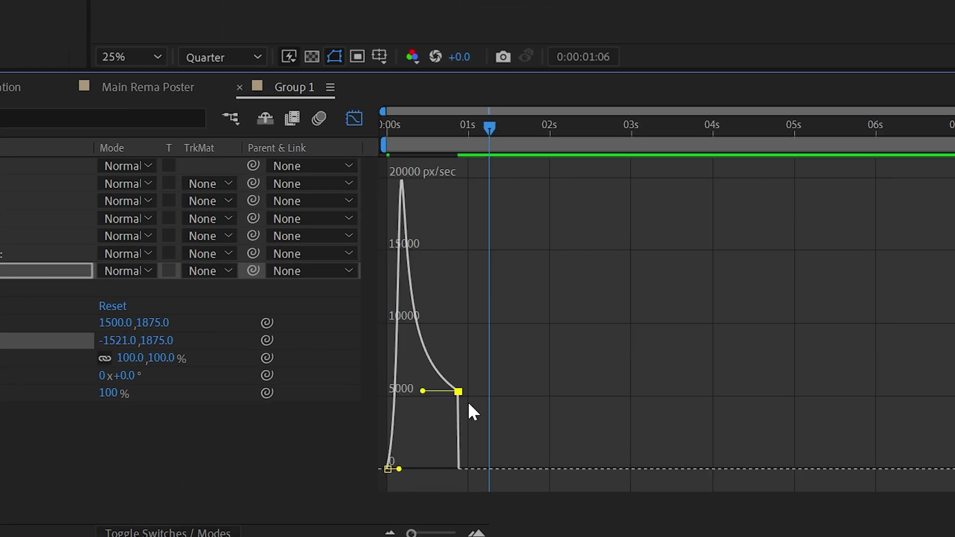
{"action": "left_click_drag", "start_coordinate": [455, 392], "coordinate": [397, 467]}
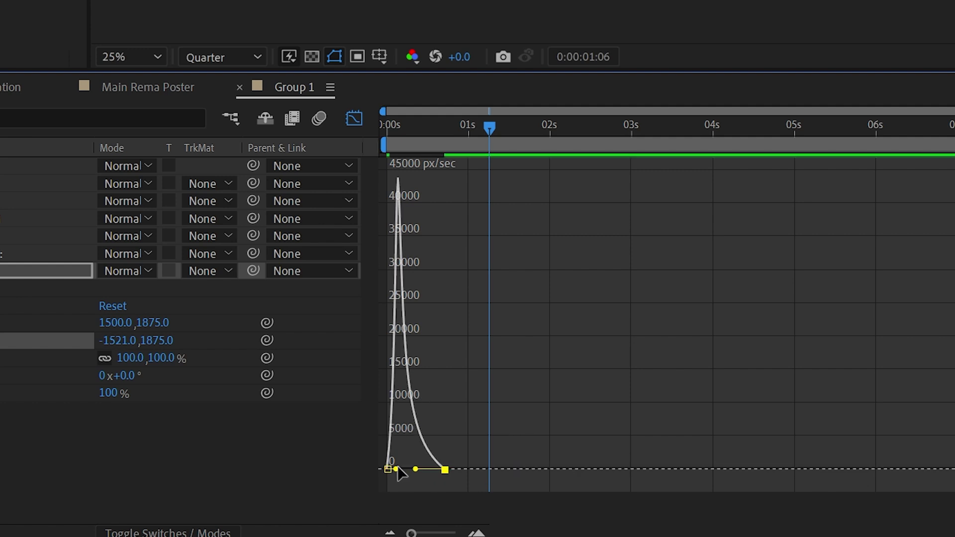
{"action": "left_click", "coordinate": [354, 118]}
{"action": "left_click_drag", "start_coordinate": [424, 128], "coordinate": [323, 148]}
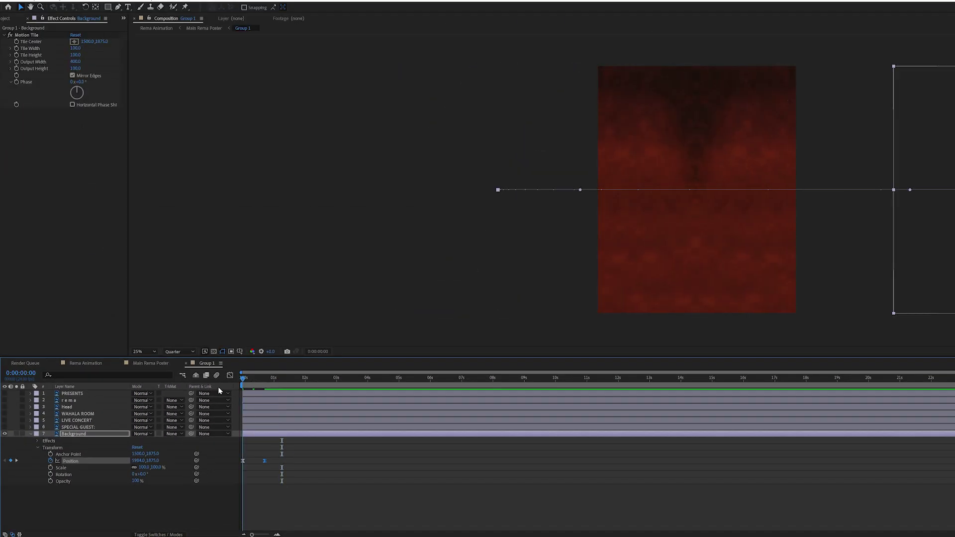
{"action": "key", "text": "space"}
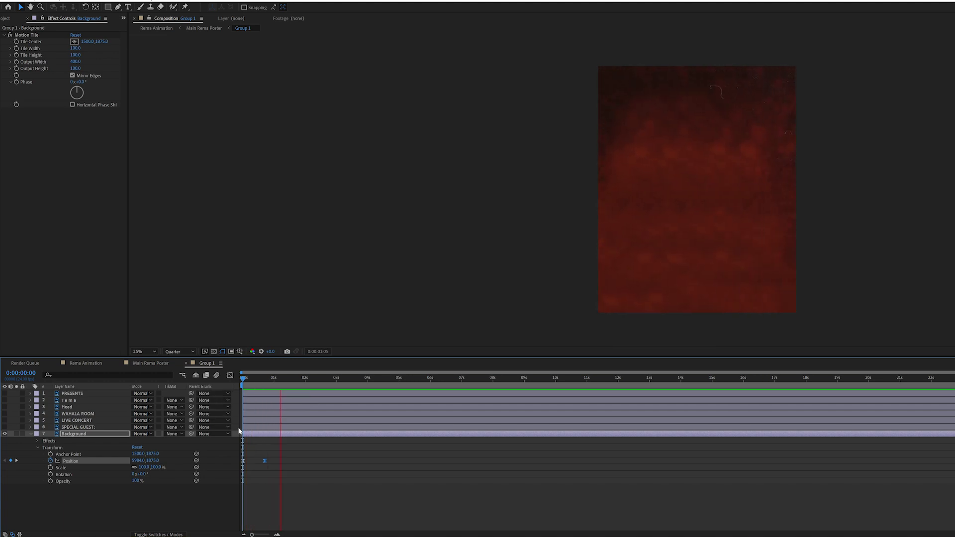
Slow the background slide by moving its last Position keyframe out to about 2 seconds, previewing the timing
{"action": "left_click_drag", "start_coordinate": [263, 460], "coordinate": [282, 461]}
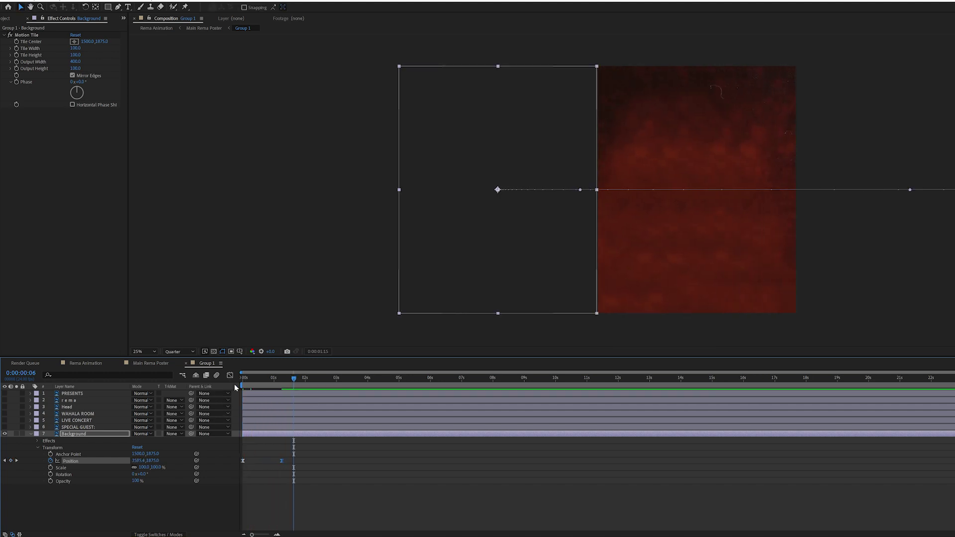
{"action": "key", "text": "space"}
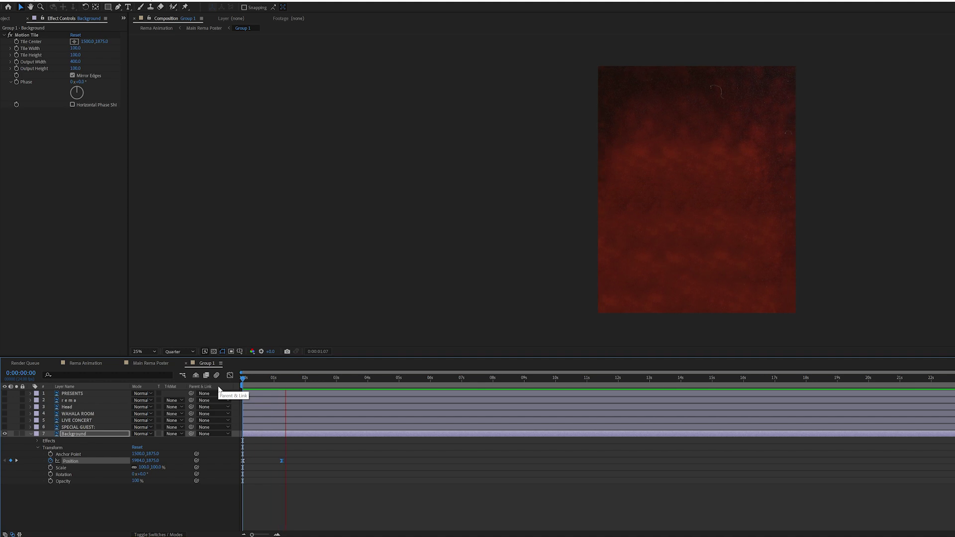
{"action": "left_click_drag", "start_coordinate": [281, 461], "coordinate": [306, 461]}
{"action": "key", "text": "space"}
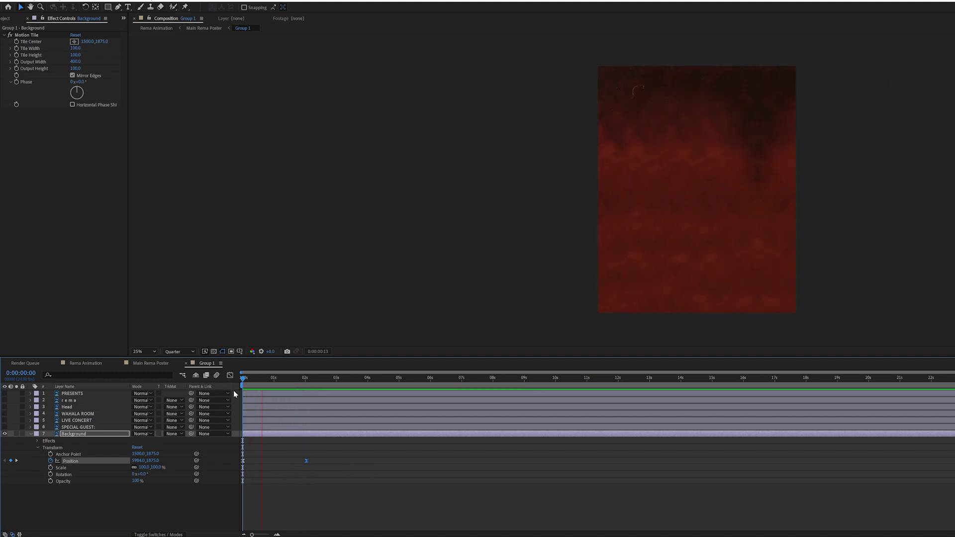
{"action": "key", "text": "space"}
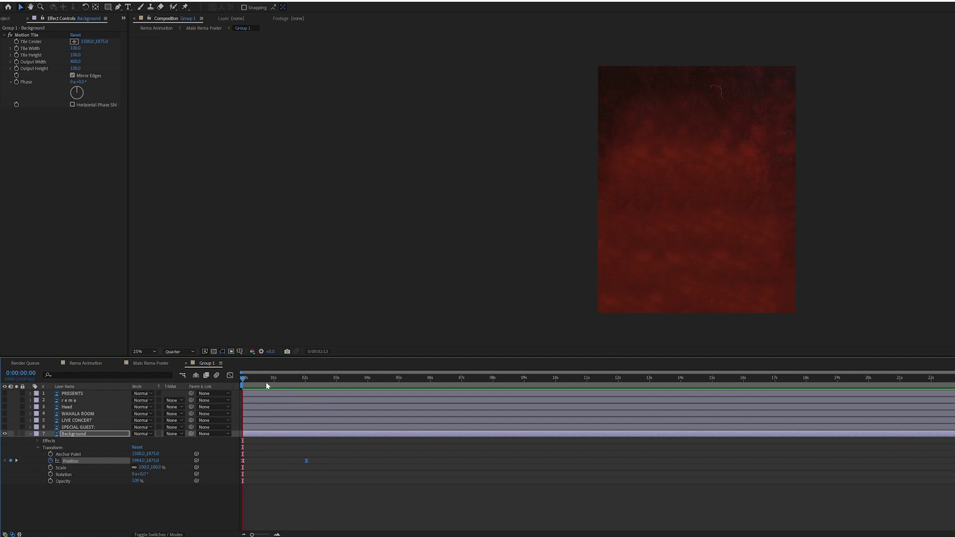
Enable motion blur on the Background layer in the layer switches and preview the slide from the start
{"action": "left_click", "coordinate": [266, 381]}
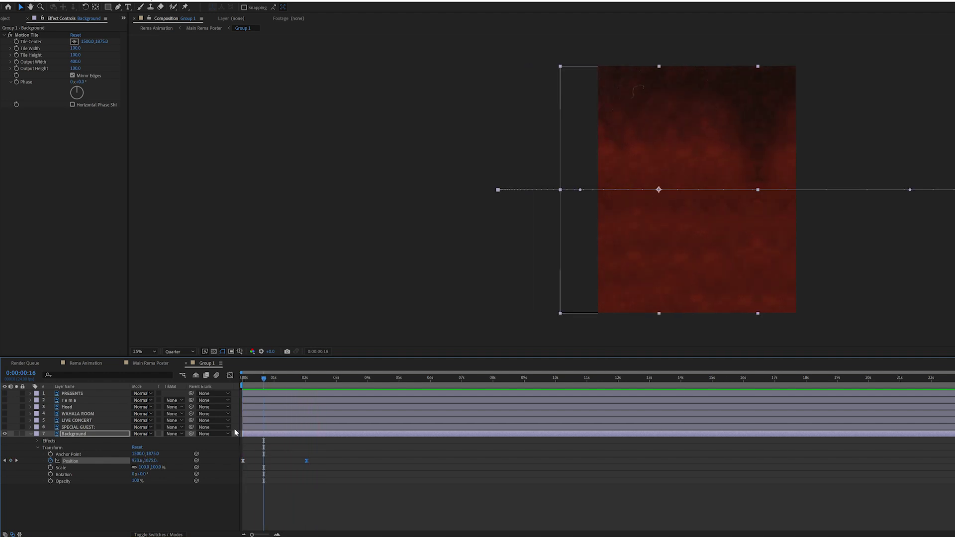
{"action": "left_click", "coordinate": [103, 434]}
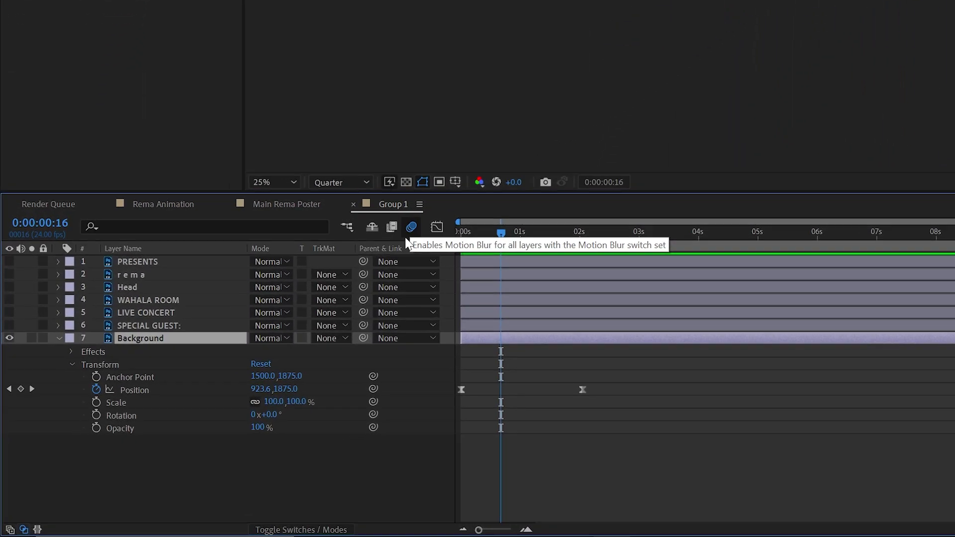
{"action": "left_click", "coordinate": [291, 528]}
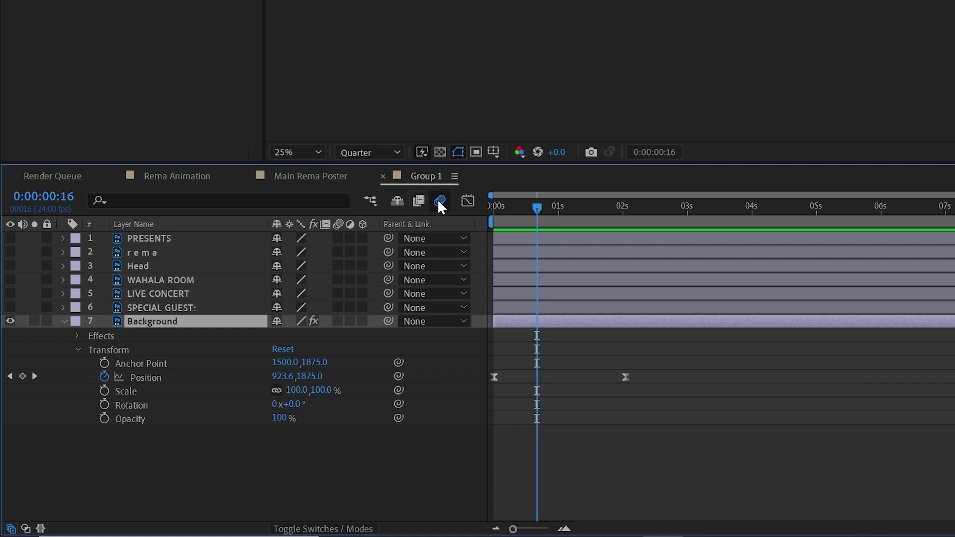
{"action": "left_click", "coordinate": [339, 321]}
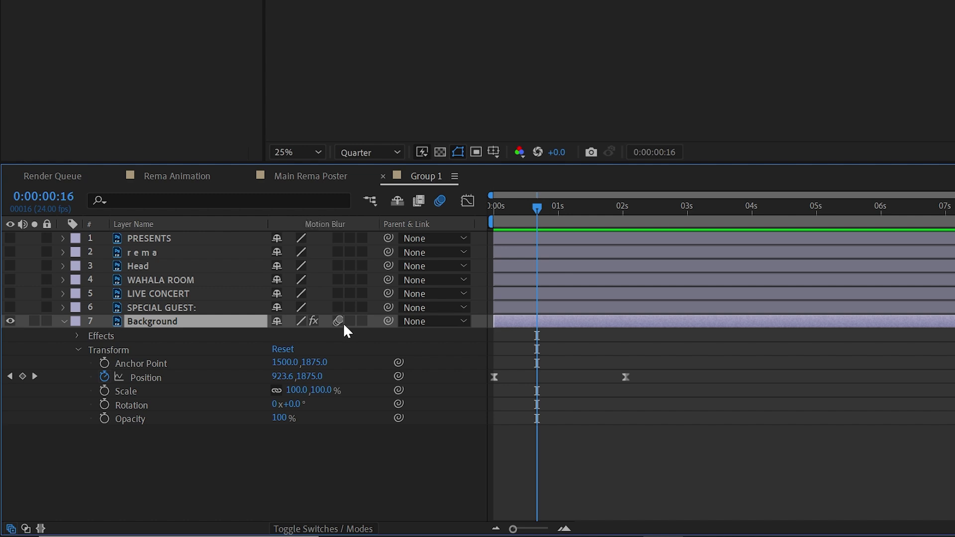
{"action": "left_click", "coordinate": [491, 209]}
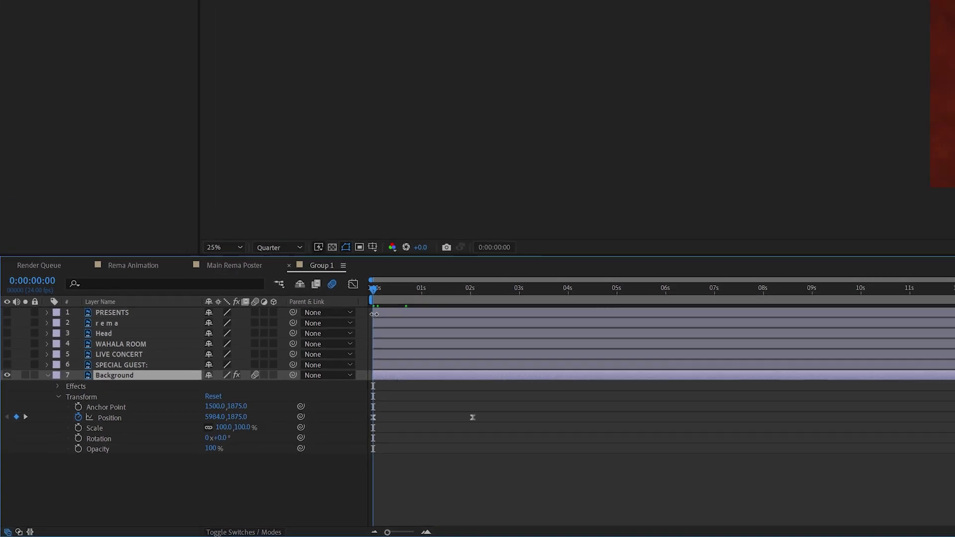
{"action": "key", "text": "space"}
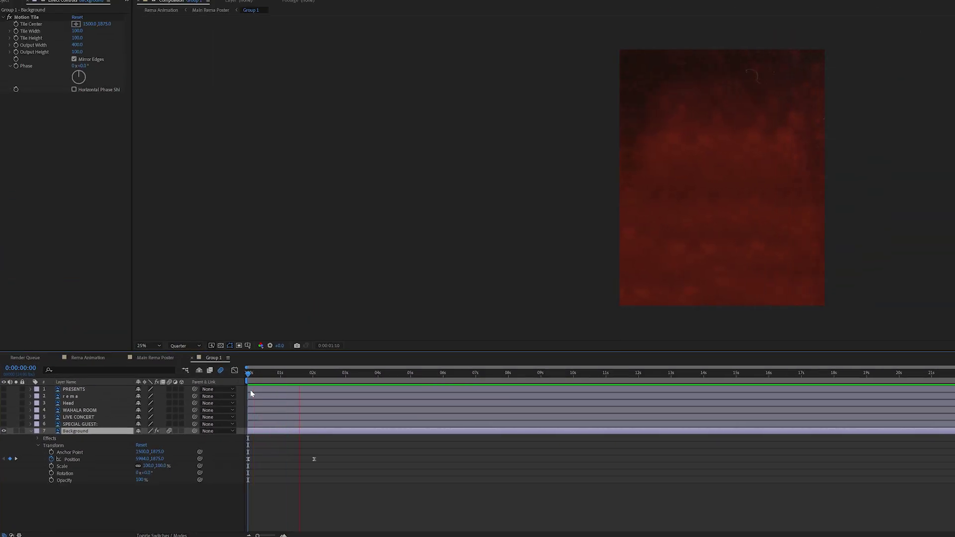
{"action": "left_click", "coordinate": [290, 383]}
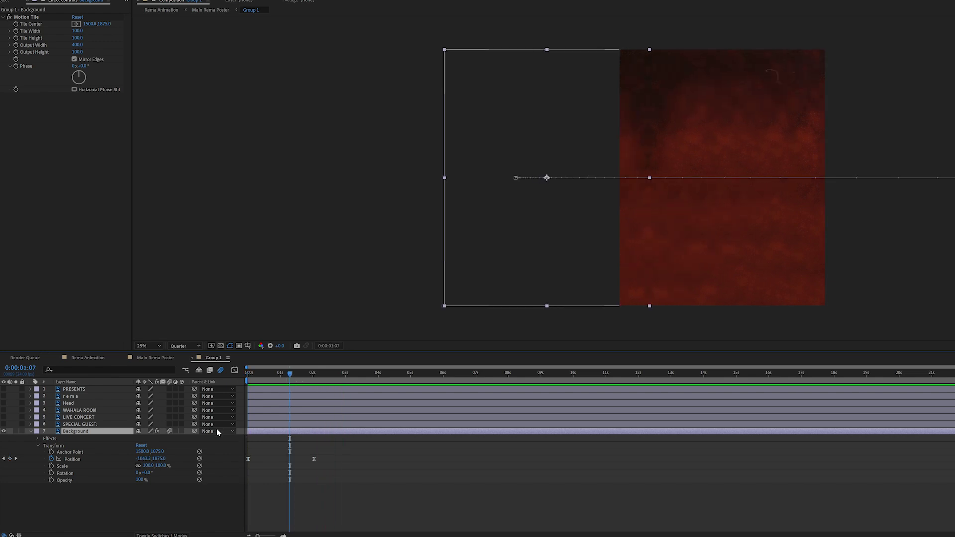
Collapse the Background layer, make the Head layer visible and preview it over the moving background
{"action": "left_click", "coordinate": [33, 431]}
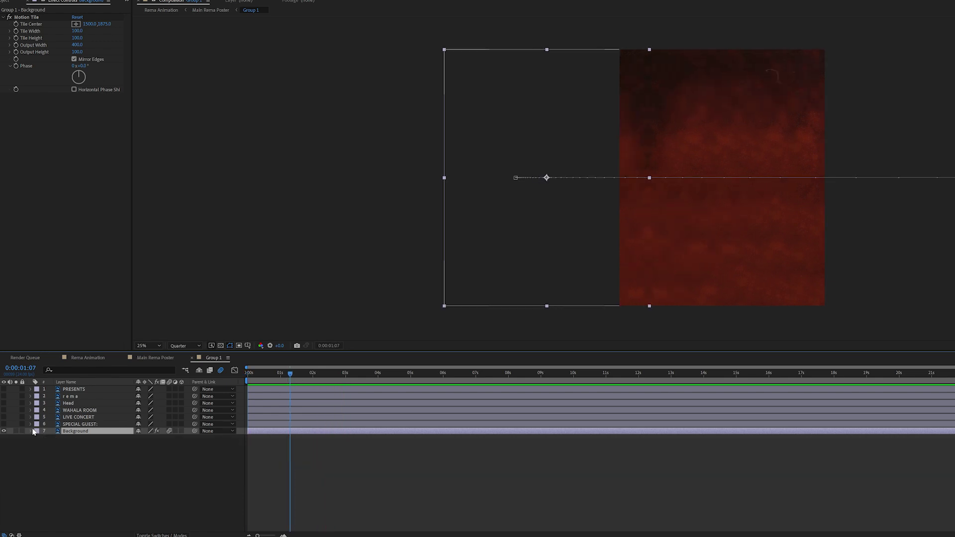
{"action": "left_click", "coordinate": [65, 403]}
{"action": "left_click", "coordinate": [4, 404]}
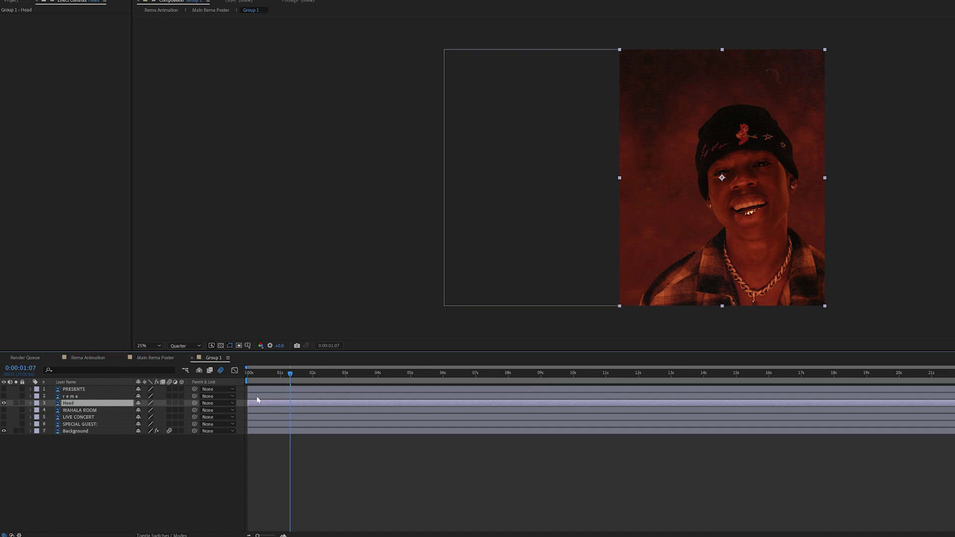
{"action": "key", "text": "space"}
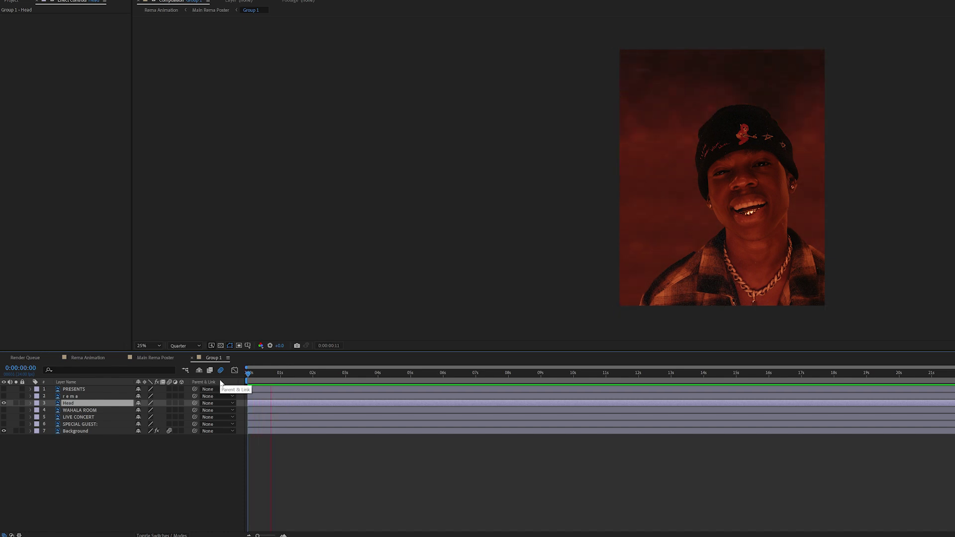
{"action": "key", "text": "space"}
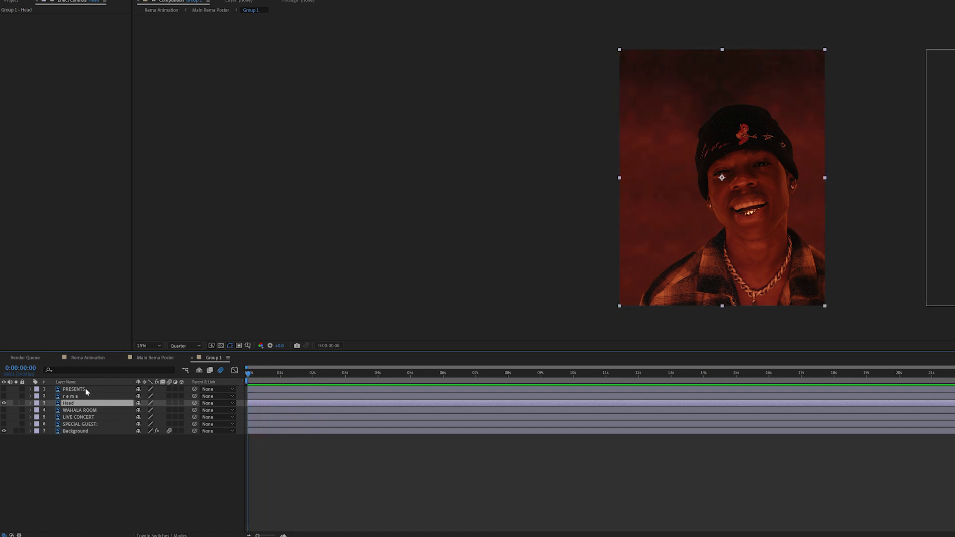
Keyframe the Head's Position at 0 and about 2:20, set the first keyframe's X to about 4241 off the poster's right side, and preview
{"action": "left_click", "coordinate": [31, 403]}
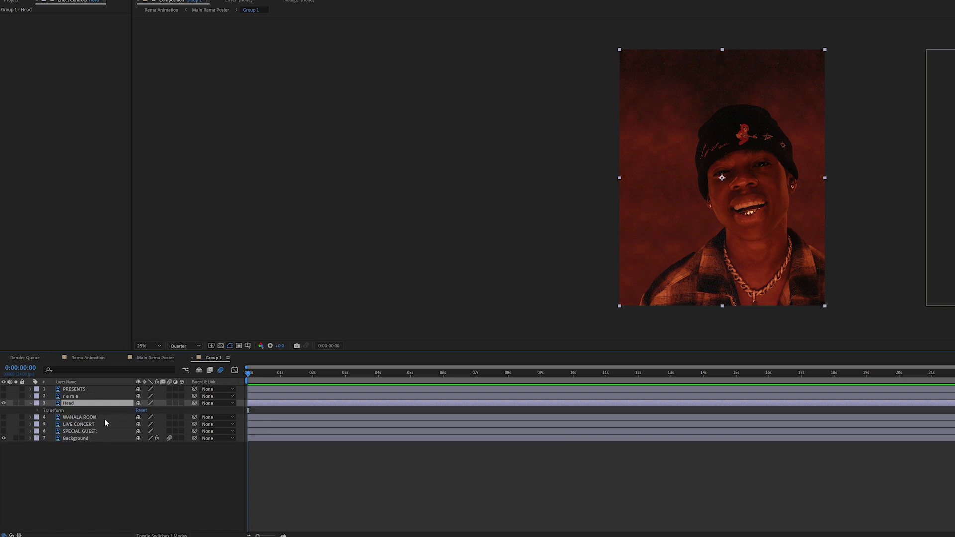
{"action": "left_click", "coordinate": [39, 410]}
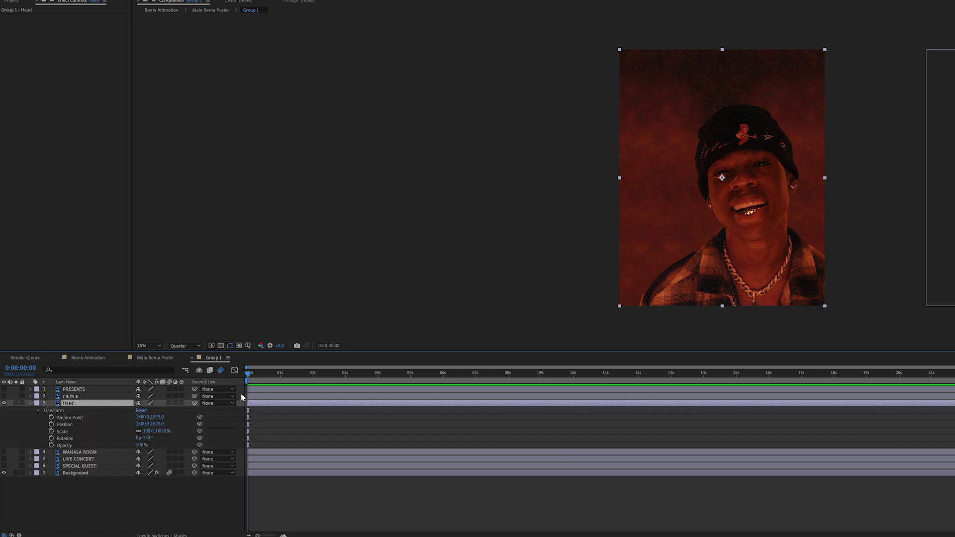
{"action": "left_click", "coordinate": [51, 424]}
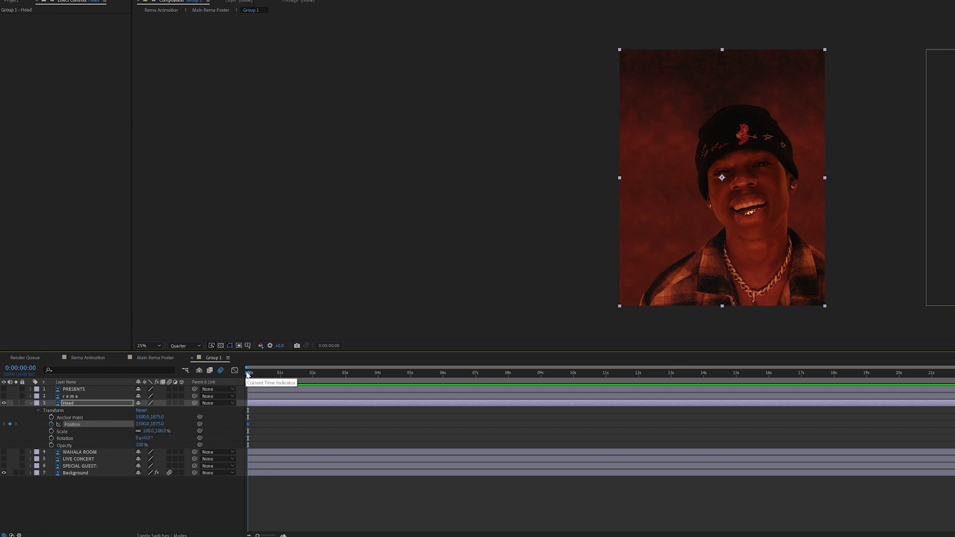
{"action": "left_click_drag", "start_coordinate": [257, 378], "coordinate": [340, 378]}
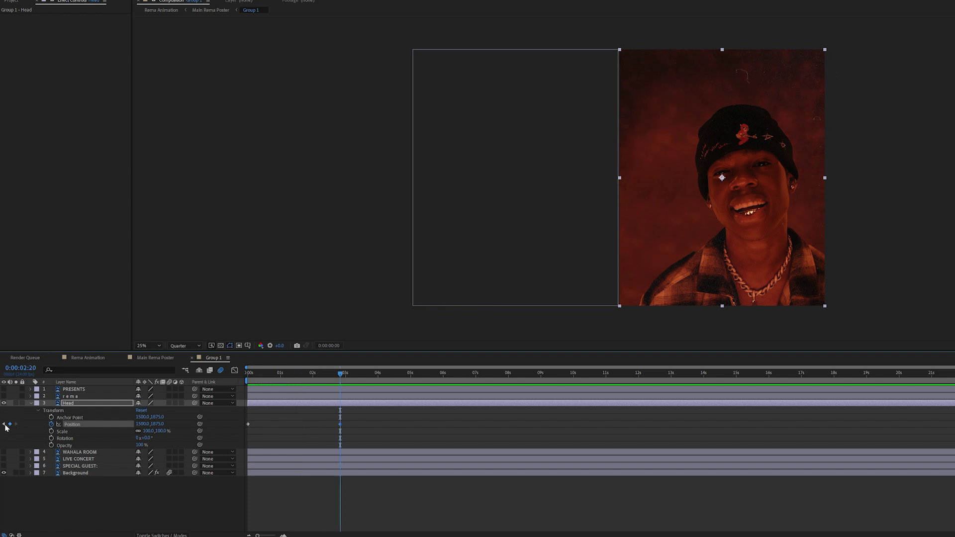
{"action": "left_click", "coordinate": [5, 424]}
{"action": "left_click_drag", "start_coordinate": [144, 424], "coordinate": [954, 497]}
{"action": "left_click_drag", "start_coordinate": [144, 424], "coordinate": [472, 418]}
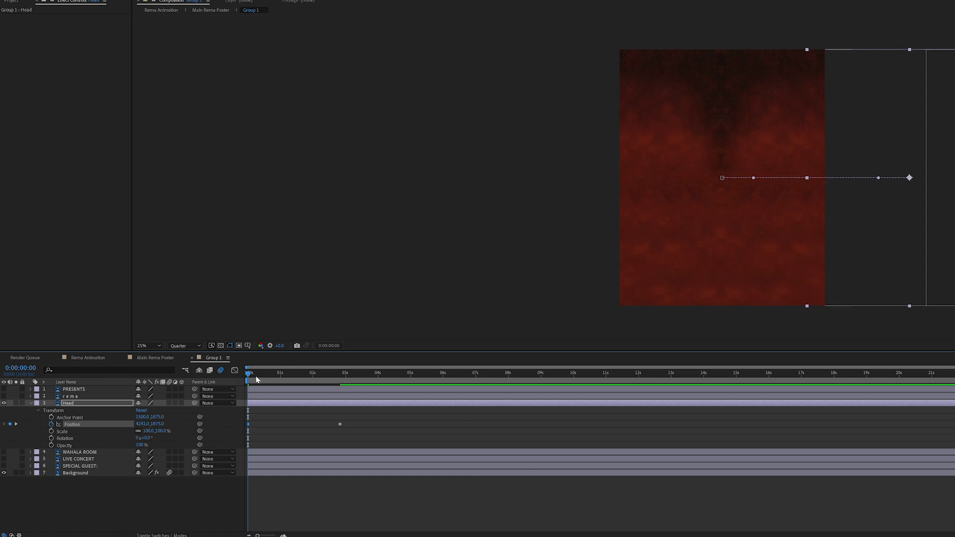
{"action": "key", "text": "space"}
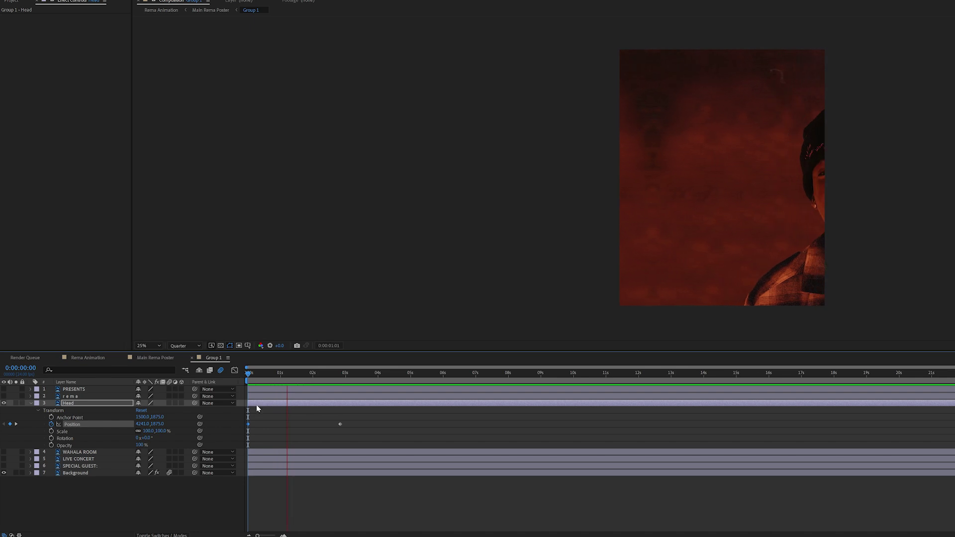
Delay the Head's first Position keyframe to about 1 second and apply Easy Ease to both Position keyframes
{"action": "left_click_drag", "start_coordinate": [248, 424], "coordinate": [383, 443]}
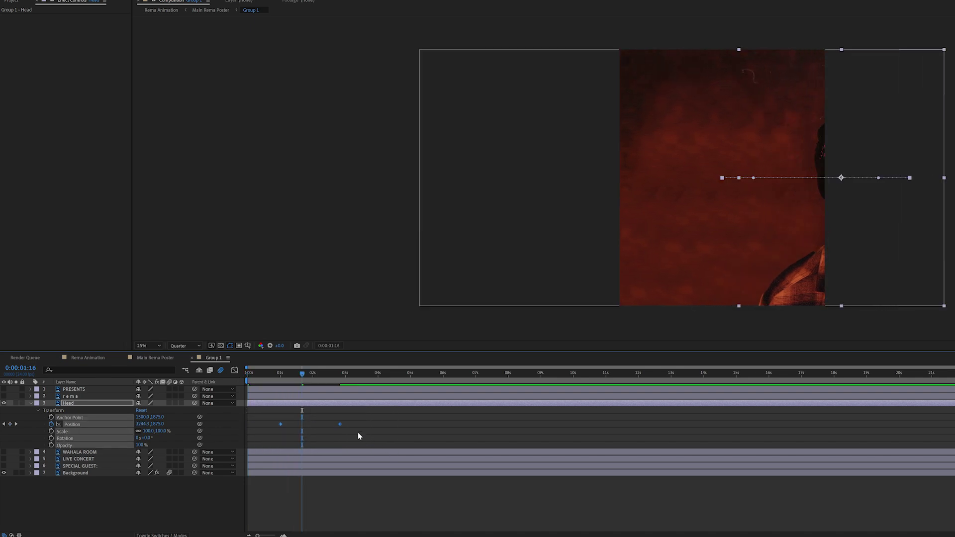
{"action": "right_click", "coordinate": [340, 425]}
{"action": "mouse_move", "coordinate": [397, 518]}
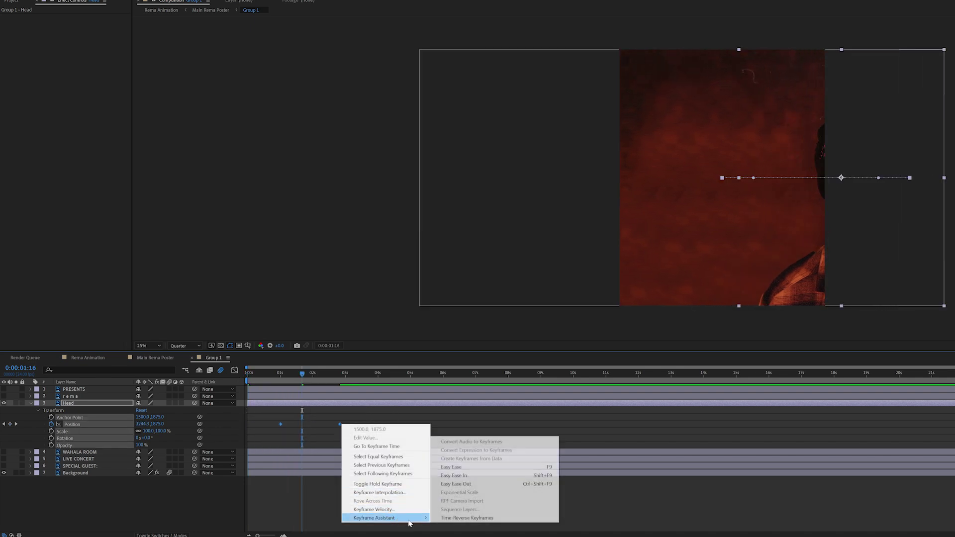
{"action": "left_click", "coordinate": [454, 475]}
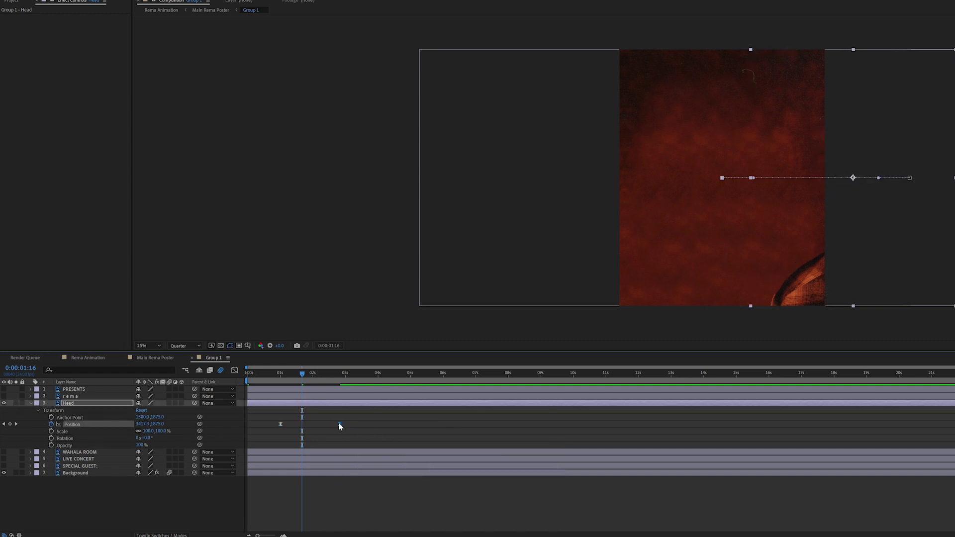
Reshape the Head's Position speed graph in the Graph Editor to peak early and ease out gradually, close it and preview
{"action": "left_click", "coordinate": [235, 370]}
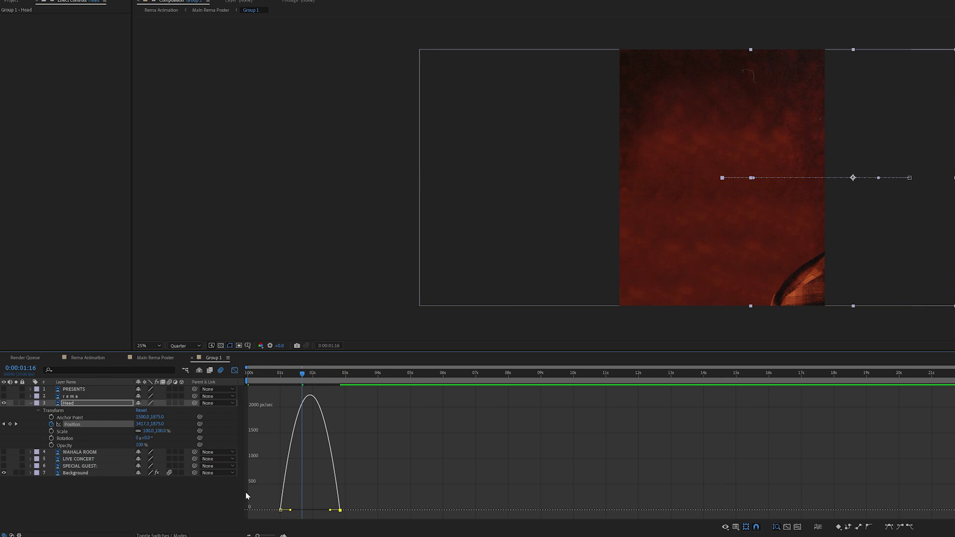
{"action": "left_click_drag", "start_coordinate": [329, 510], "coordinate": [289, 512]}
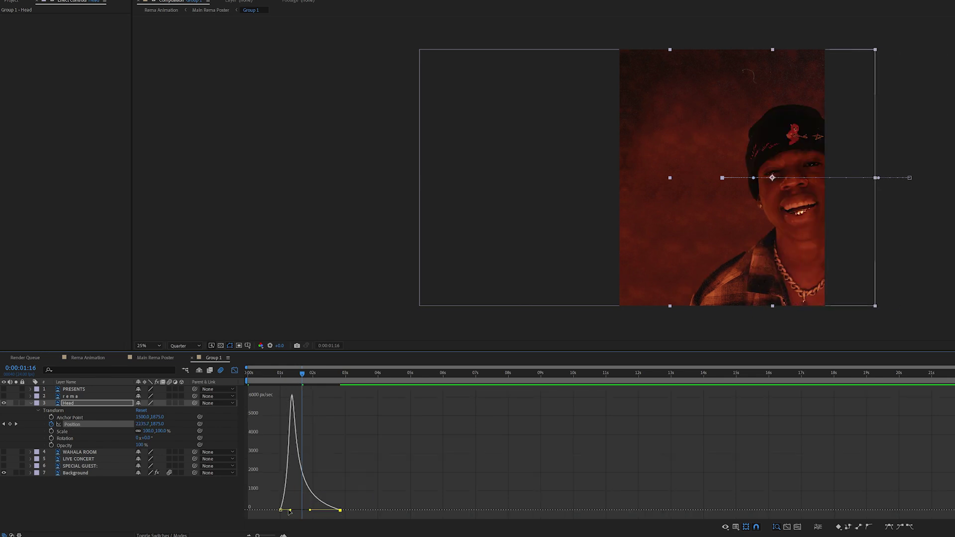
{"action": "left_click", "coordinate": [234, 372]}
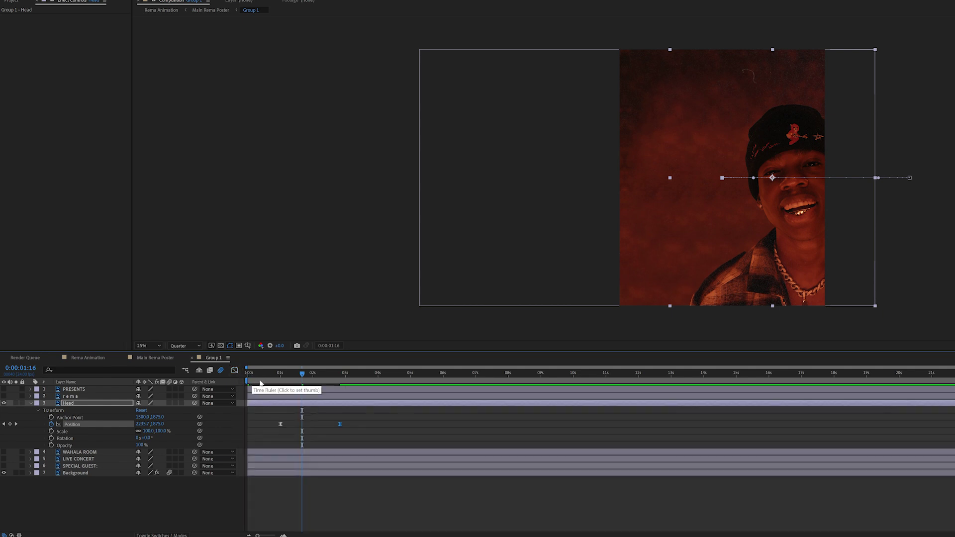
{"action": "key", "text": "Home"}
{"action": "key", "text": "space"}
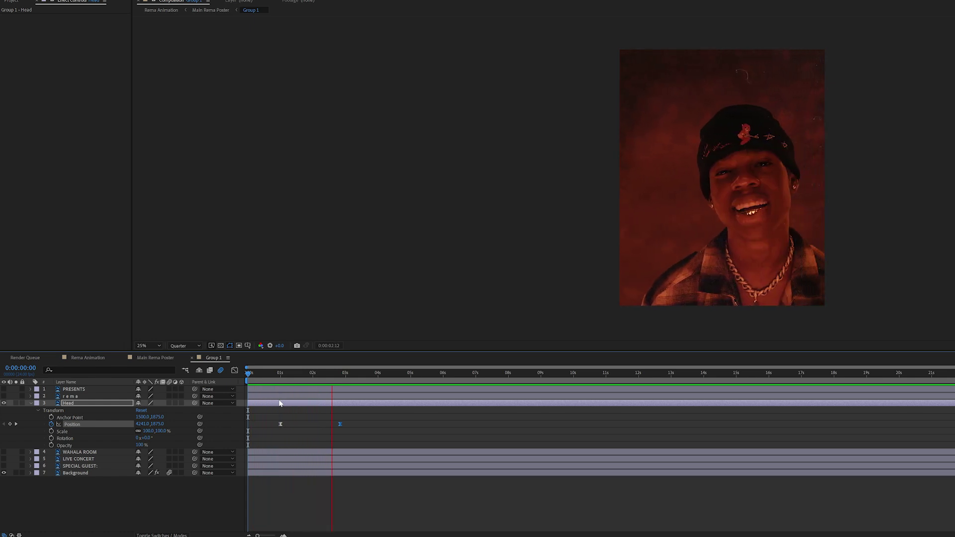
{"action": "key", "text": "space"}
Move the Head's Position keyframes earlier, to about 0.7 and 2 seconds, save the project and preview from the start
{"action": "left_click_drag", "start_coordinate": [280, 424], "coordinate": [271, 425]}
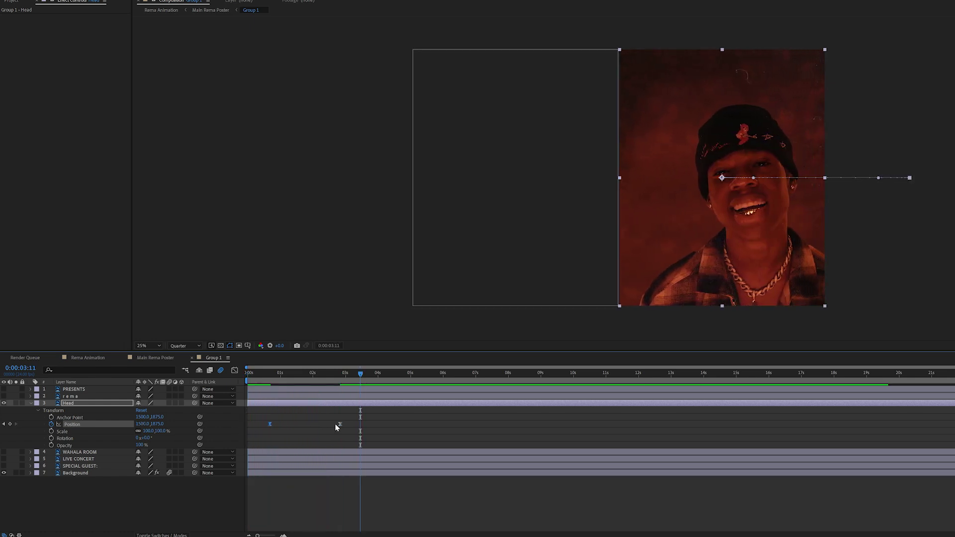
{"action": "left_click_drag", "start_coordinate": [340, 423], "coordinate": [312, 424]}
{"action": "key", "text": "Home"}
{"action": "key", "text": "ctrl+s"}
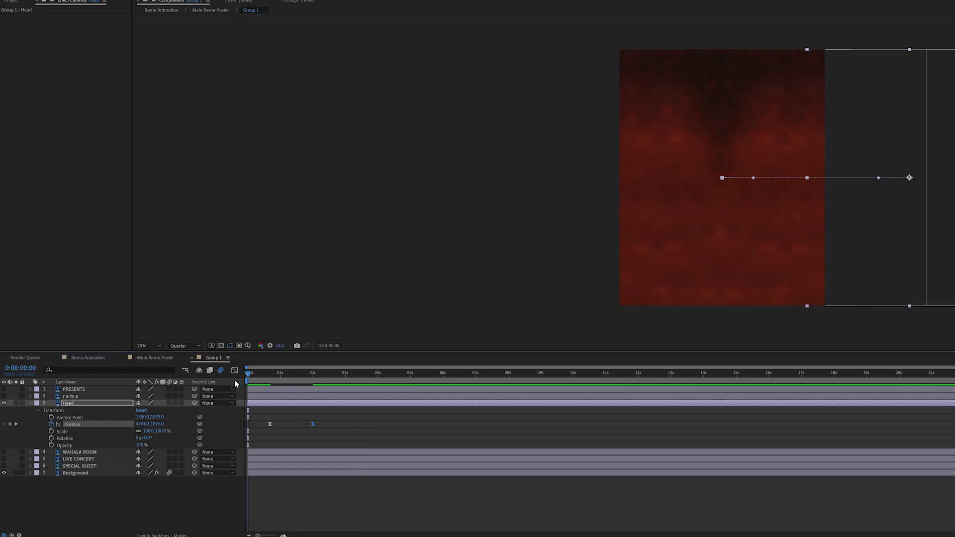
{"action": "key", "text": "space"}
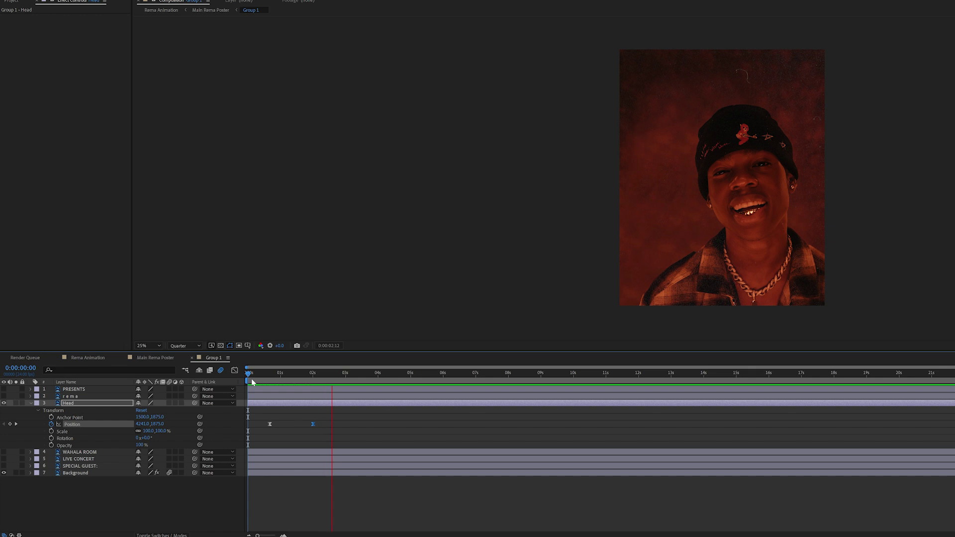
Fine-tune the Head's last Position keyframe by trying times between about 1.7 and 2.5 seconds, settling just past 2 seconds, previewing the timing
{"action": "left_click_drag", "start_coordinate": [312, 424], "coordinate": [327, 423]}
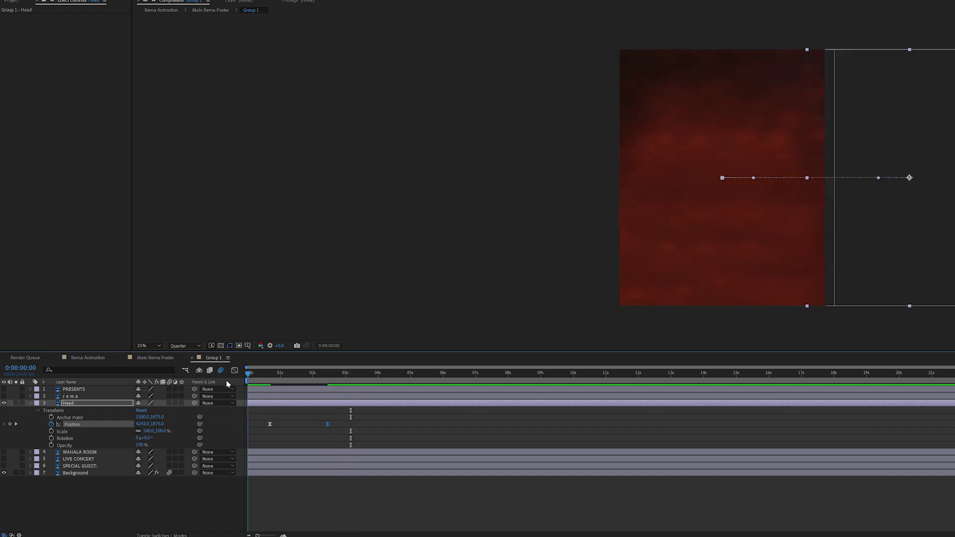
{"action": "key", "text": "space"}
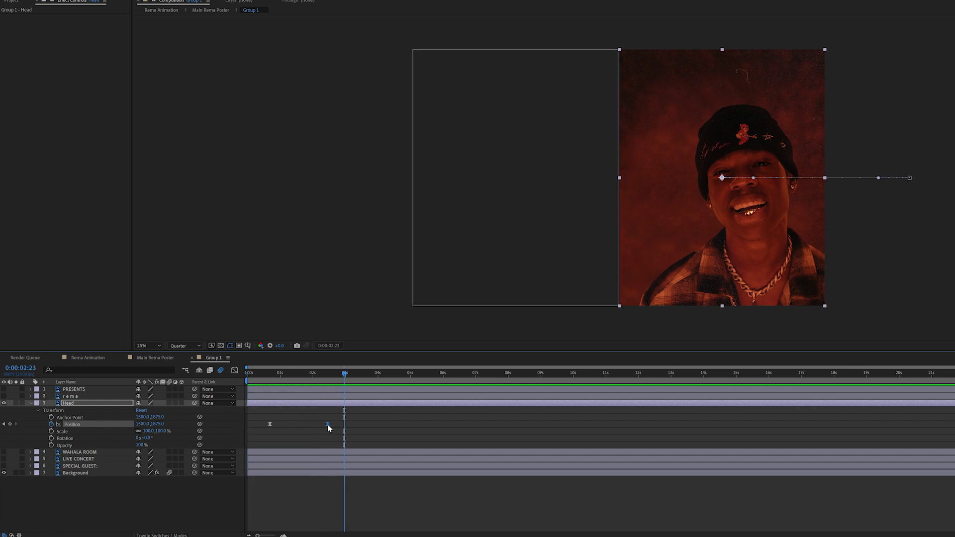
{"action": "left_click_drag", "start_coordinate": [327, 424], "coordinate": [309, 423]}
{"action": "key", "text": "space"}
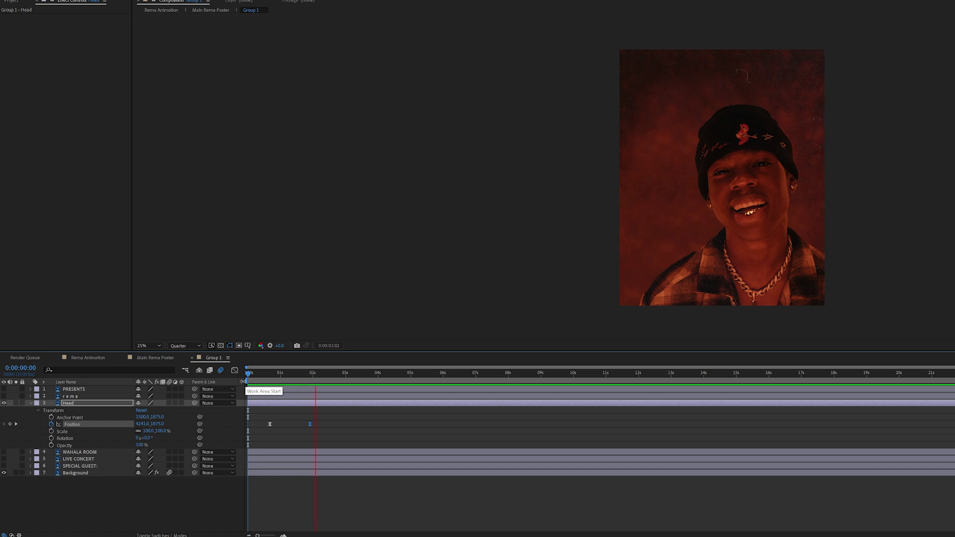
{"action": "left_click_drag", "start_coordinate": [310, 423], "coordinate": [302, 423]}
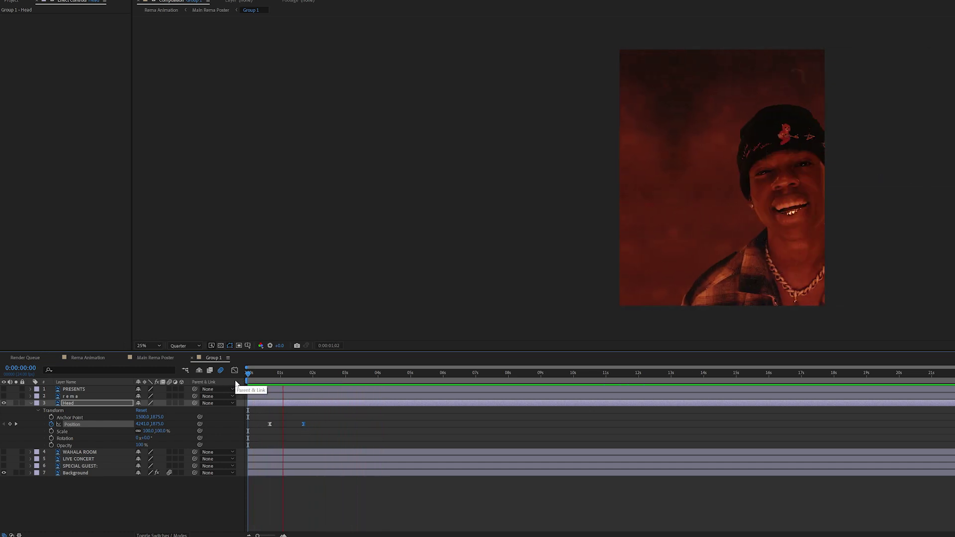
{"action": "left_click_drag", "start_coordinate": [303, 424], "coordinate": [314, 424]}
{"action": "key", "text": "space"}
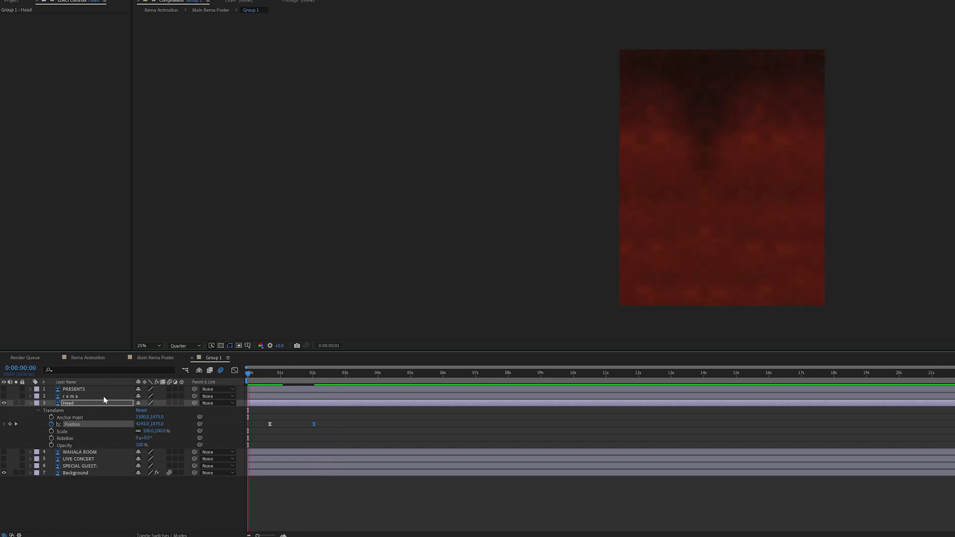
{"action": "key", "text": "space"}
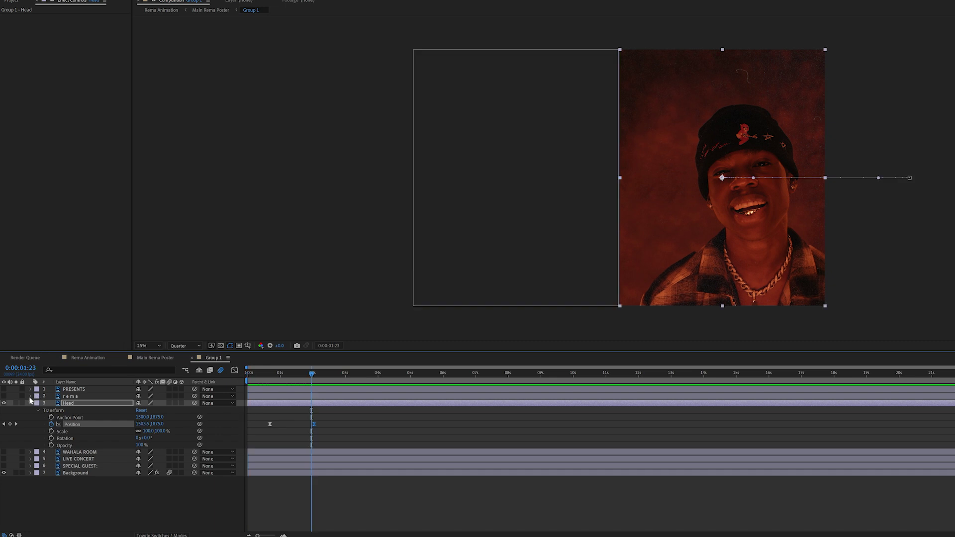
Collapse the Head layer, select the SPECIAL GUEST: layer and make it visible
{"action": "left_click", "coordinate": [31, 403]}
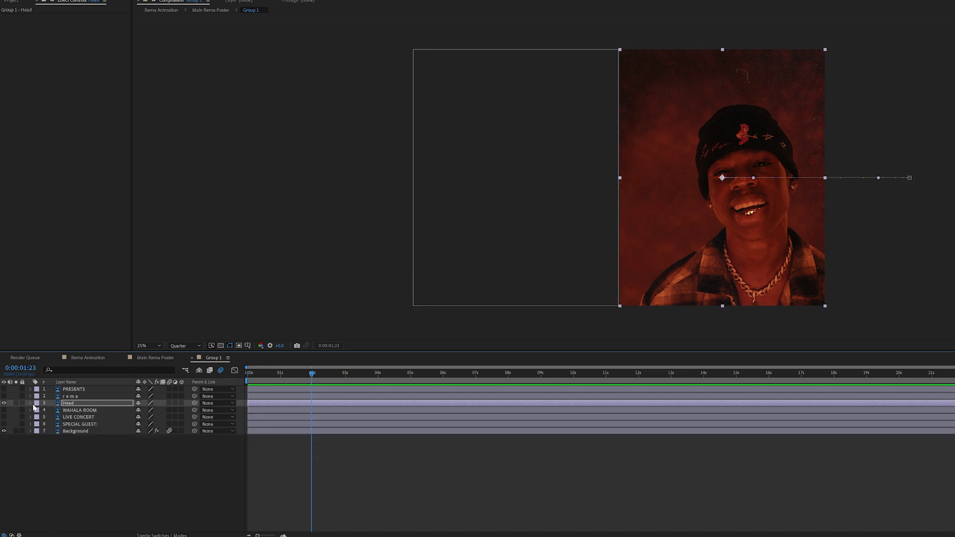
{"action": "left_click", "coordinate": [73, 410]}
{"action": "left_click", "coordinate": [80, 424]}
{"action": "left_click", "coordinate": [5, 424]}
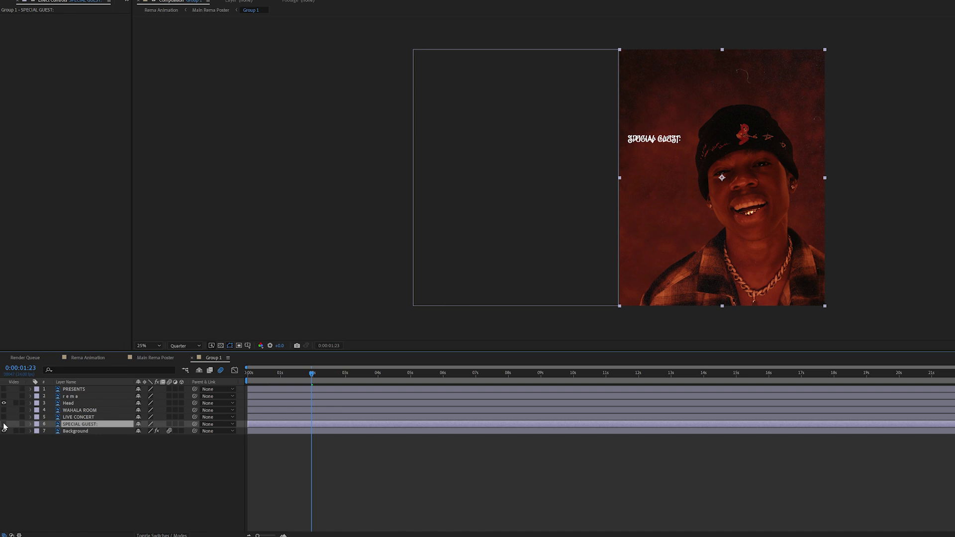
Hide and delete the SPECIAL GUEST: layer, and make the LIVE CONCERT layer visible
{"action": "left_click", "coordinate": [4, 424]}
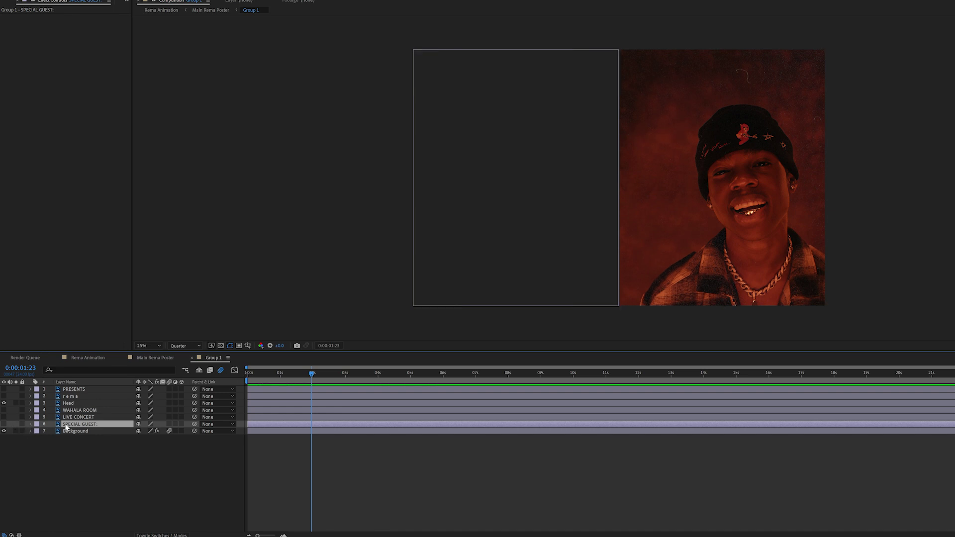
{"action": "key", "text": "Delete"}
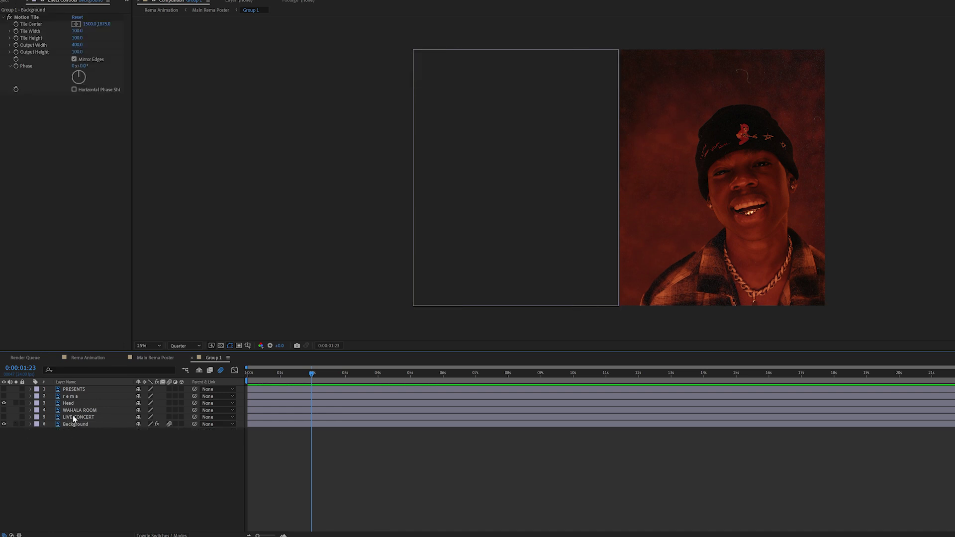
{"action": "left_click", "coordinate": [74, 418]}
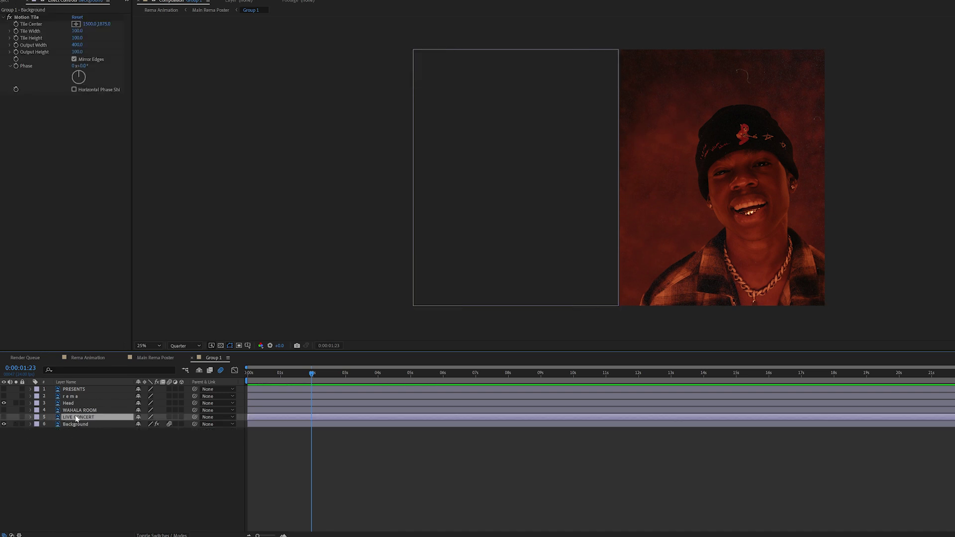
{"action": "left_click", "coordinate": [4, 417]}
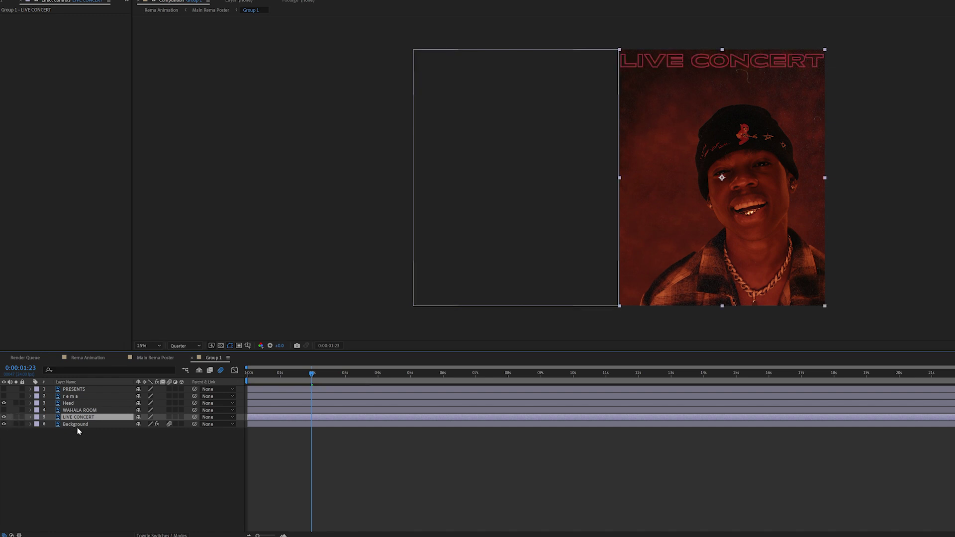
Reveal the LIVE CONCERT layer's transform properties and add Position keyframes at 0:00:01:23 and 0:00:04:05
{"action": "left_click", "coordinate": [30, 417]}
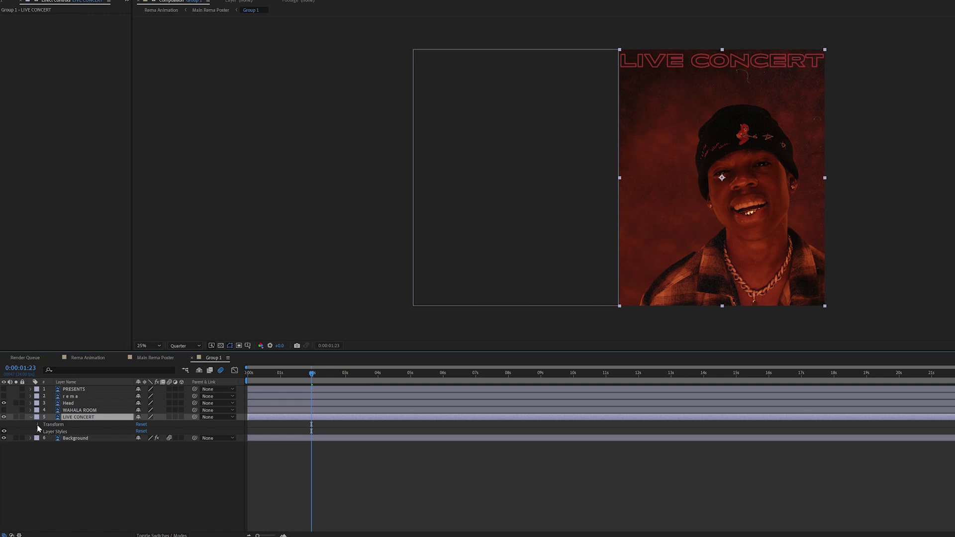
{"action": "left_click", "coordinate": [38, 424]}
{"action": "left_click", "coordinate": [51, 438]}
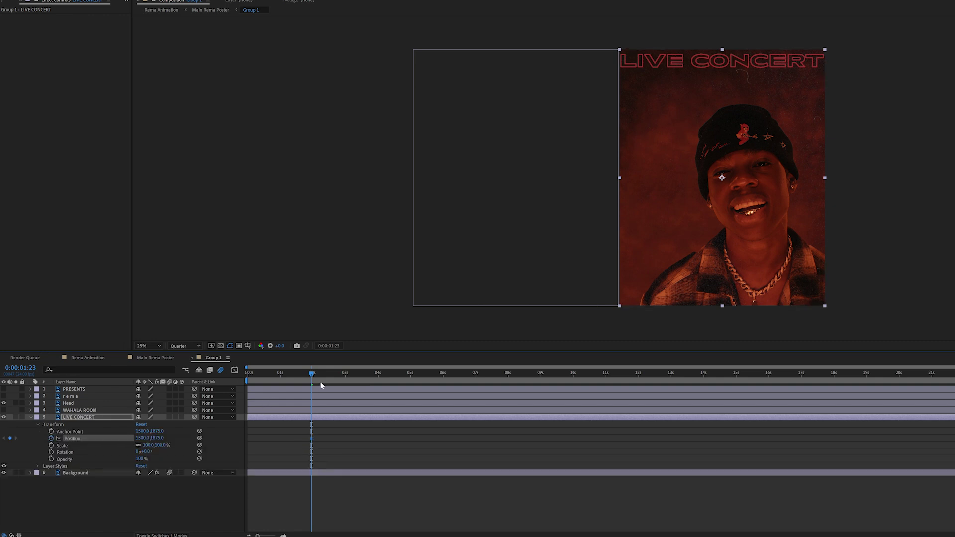
{"action": "key", "text": "space"}
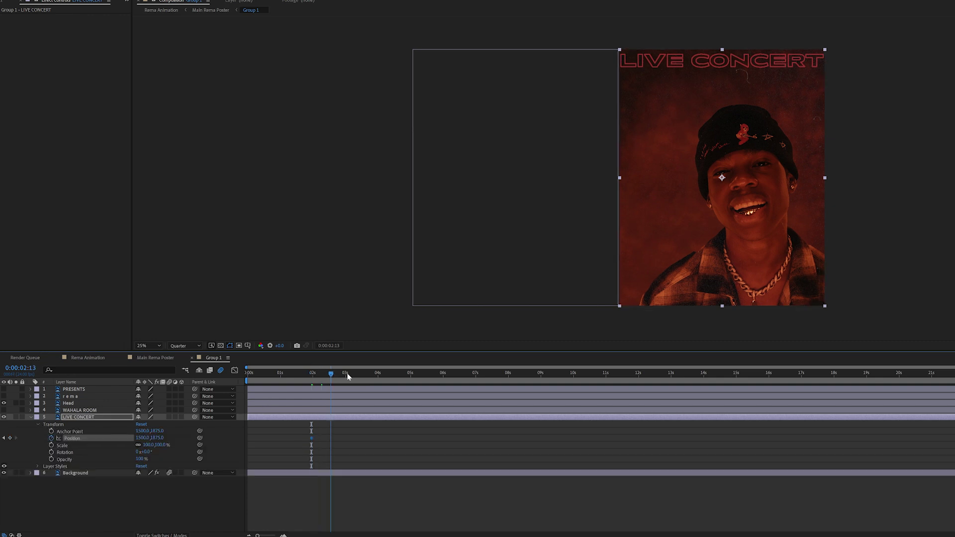
At the LIVE CONCERT layer's first Position keyframe, set the X position to -1608 so the text starts outside the poster
{"action": "left_click", "coordinate": [3, 438]}
{"action": "left_click_drag", "start_coordinate": [146, 438], "coordinate": [11, 453]}
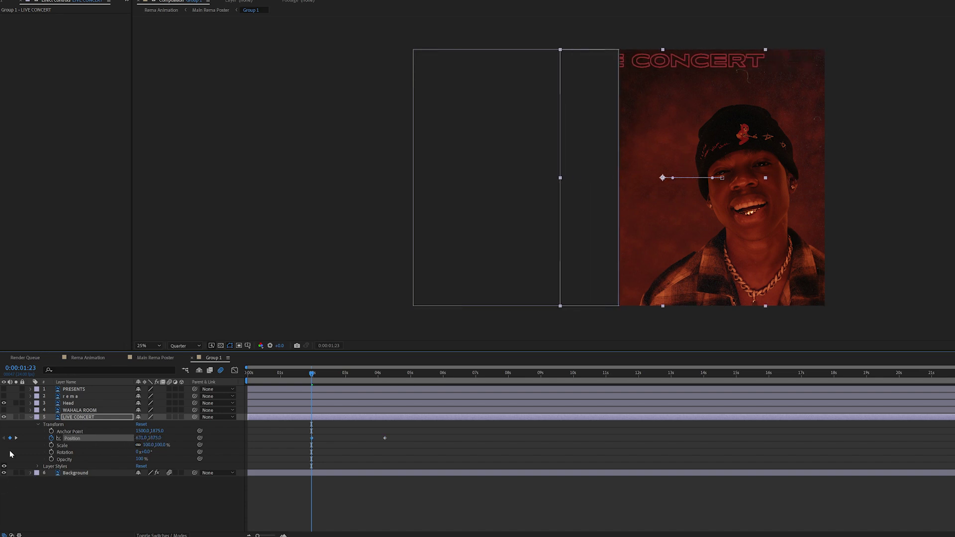
{"action": "left_click_drag", "start_coordinate": [140, 440], "coordinate": [7, 442]}
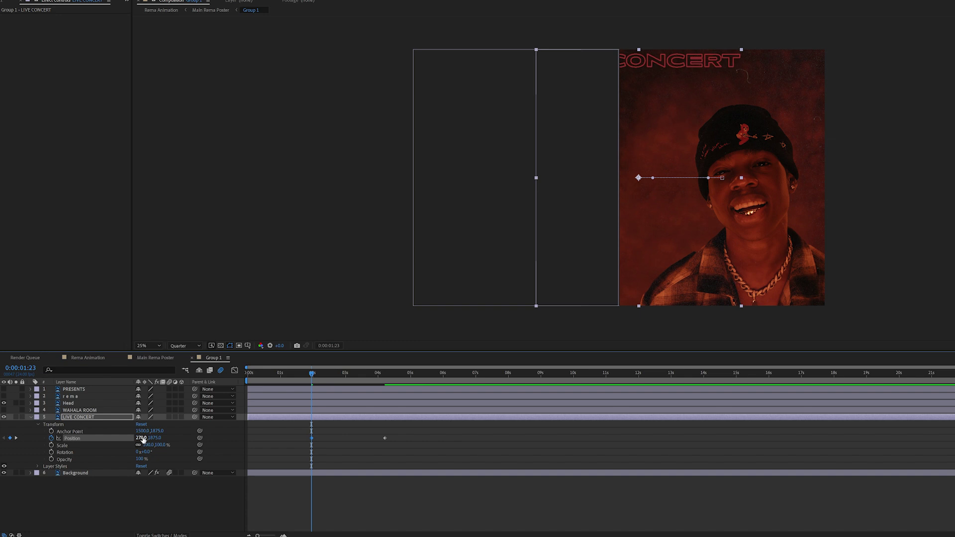
{"action": "left_click_drag", "start_coordinate": [144, 437], "coordinate": [2, 441]}
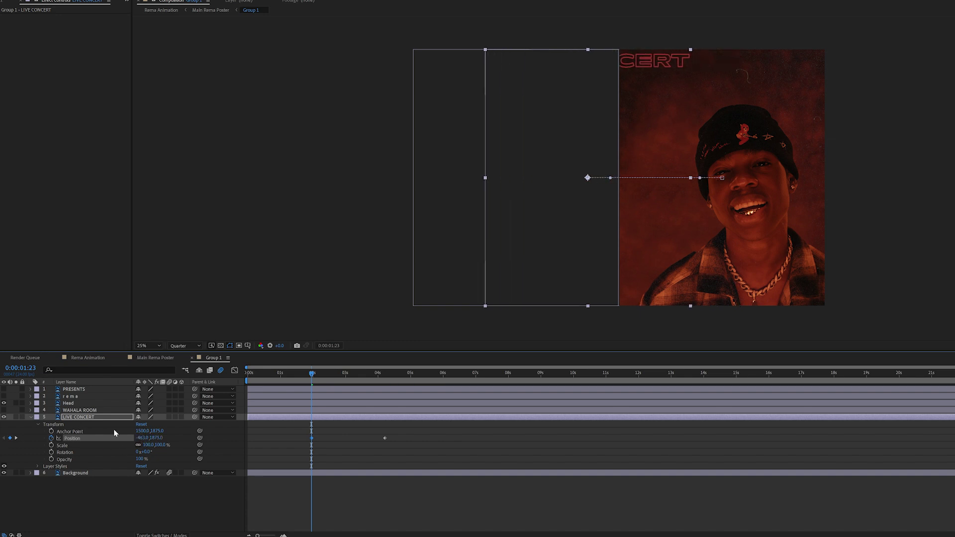
{"action": "left_click_drag", "start_coordinate": [143, 438], "coordinate": [2, 441]}
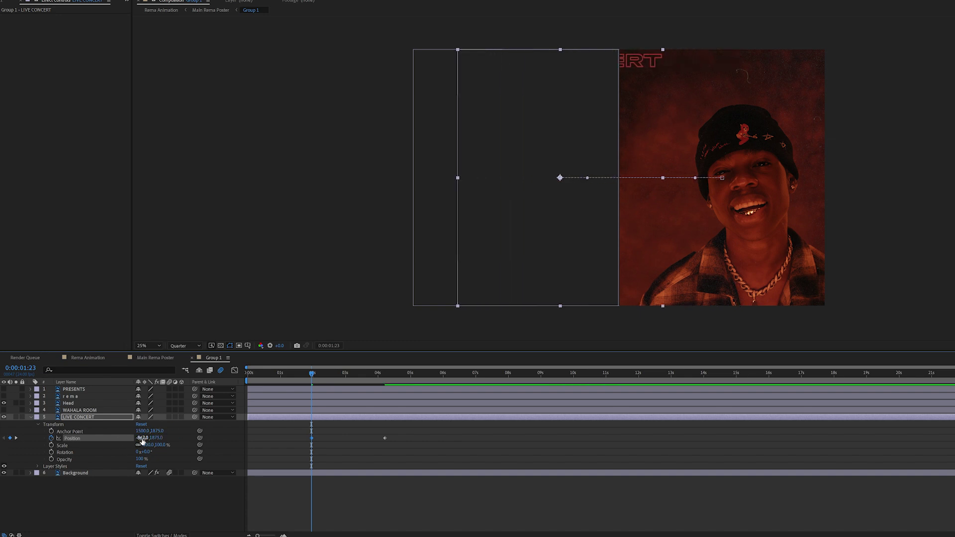
{"action": "left_click_drag", "start_coordinate": [144, 438], "coordinate": [2, 441]}
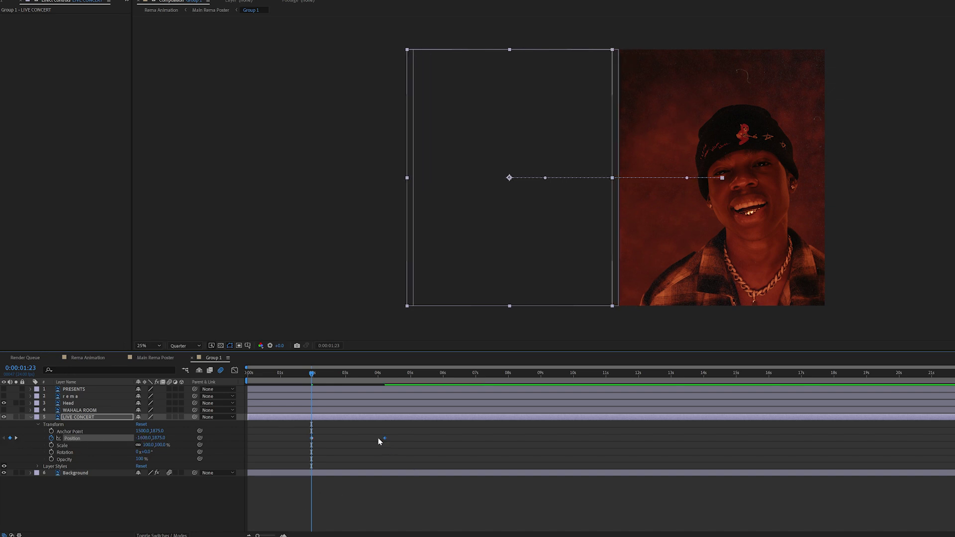
Move the LIVE CONCERT layer's last Position keyframe to about 3.8 seconds and apply Easy Ease to both keyframes
{"action": "left_click_drag", "start_coordinate": [400, 423], "coordinate": [283, 451]}
{"action": "right_click", "coordinate": [313, 438]}
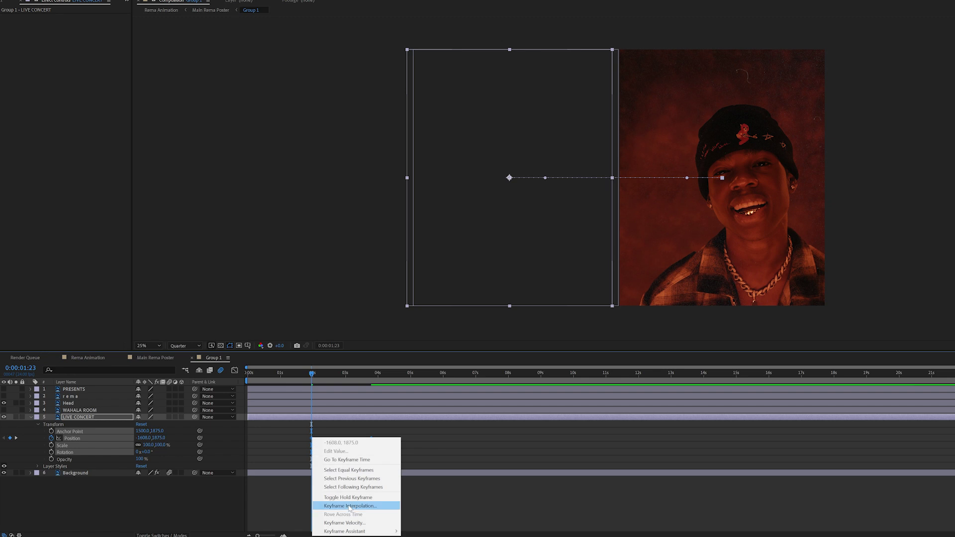
{"action": "mouse_move", "coordinate": [348, 531]}
{"action": "left_click", "coordinate": [437, 482]}
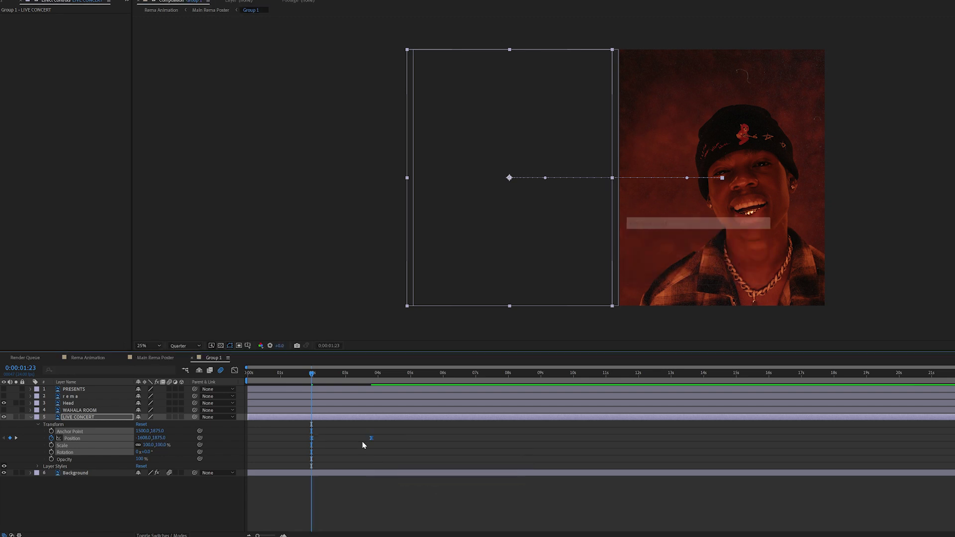
Reshape the LIVE CONCERT layer's Position speed graph to peak early and ease out gradually, close the Graph Editor and preview
{"action": "left_click", "coordinate": [362, 441]}
{"action": "left_click", "coordinate": [371, 438]}
{"action": "left_click", "coordinate": [234, 370]}
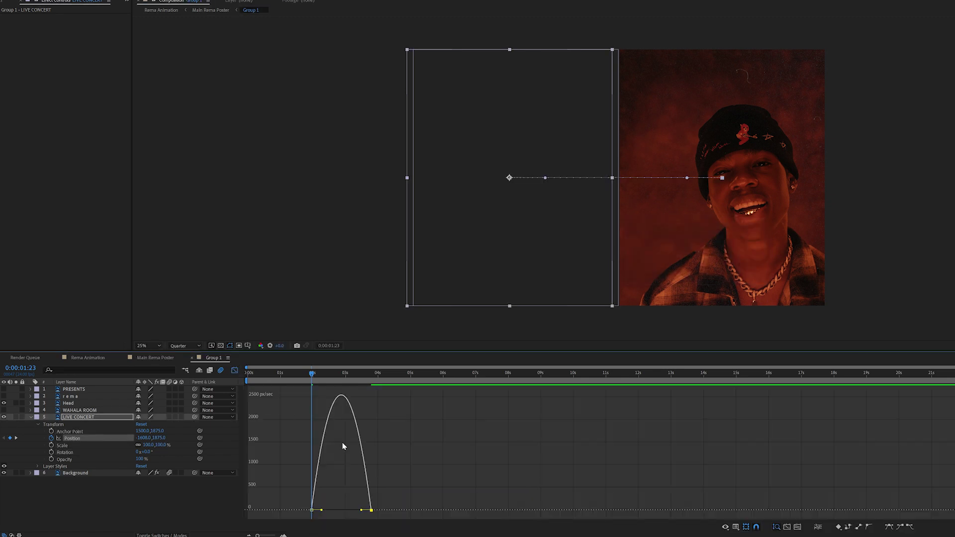
{"action": "left_click_drag", "start_coordinate": [361, 510], "coordinate": [309, 440]}
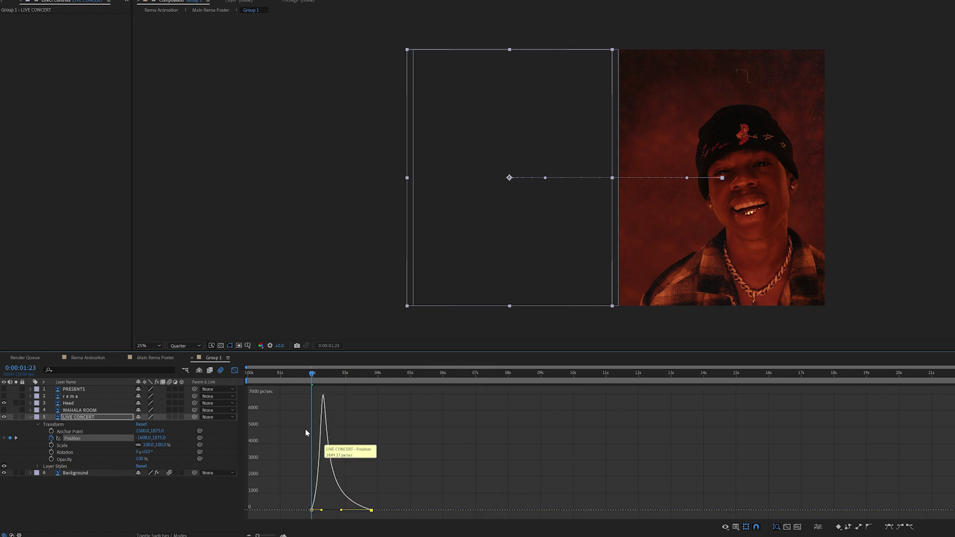
{"action": "left_click", "coordinate": [235, 371]}
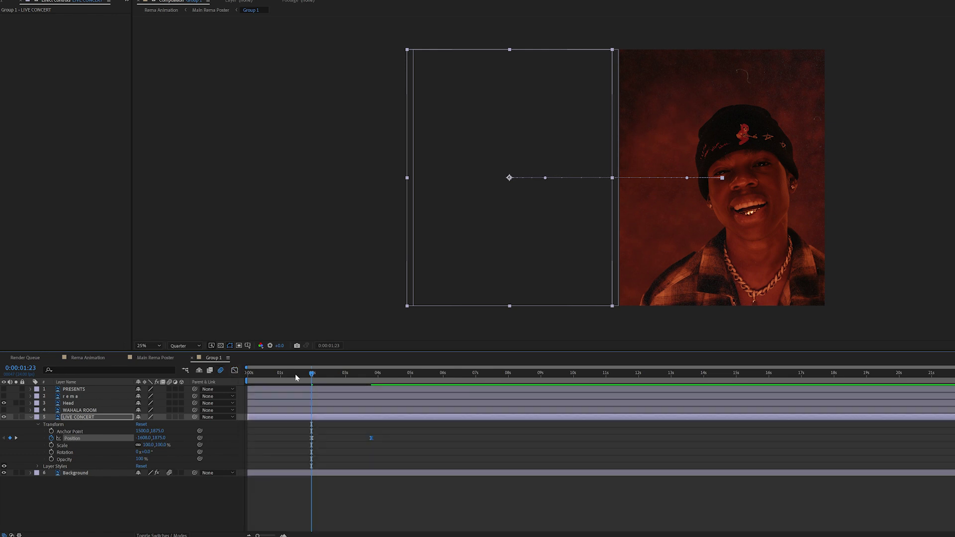
{"action": "left_click", "coordinate": [270, 381]}
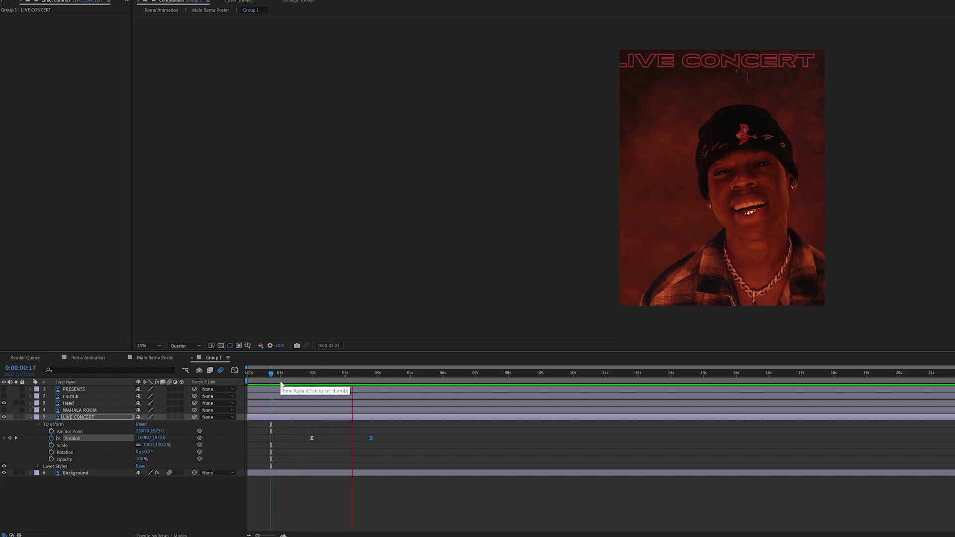
Move the LIVE CONCERT layer's Position keyframes earlier, to about 1.1 and 2.4 seconds, and preview from the start
{"action": "left_click_drag", "start_coordinate": [312, 438], "coordinate": [283, 438]}
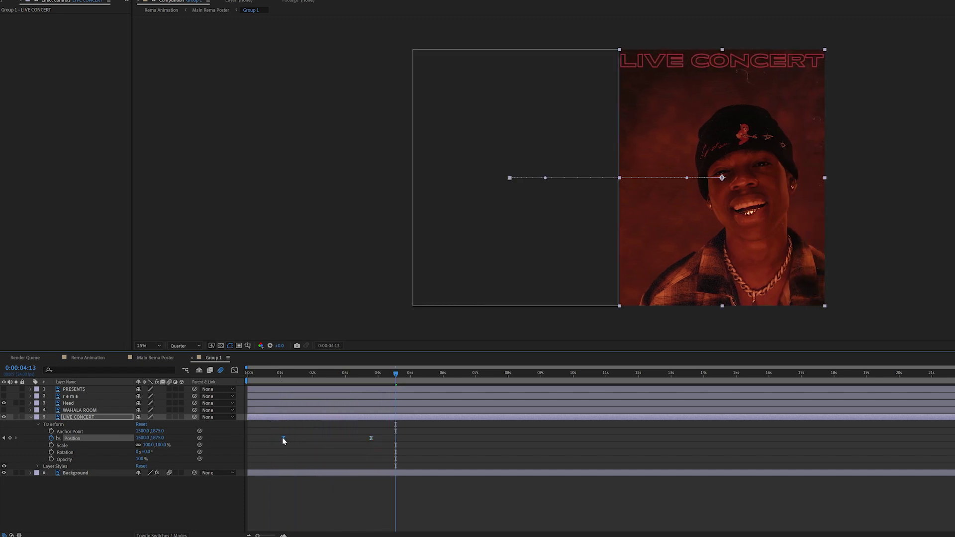
{"action": "left_click_drag", "start_coordinate": [371, 438], "coordinate": [325, 438]}
{"action": "key", "text": "space"}
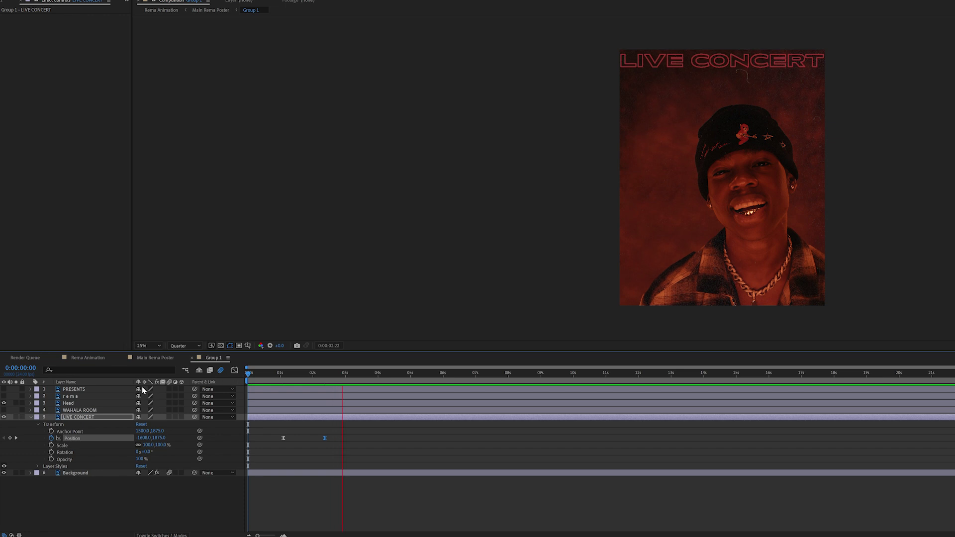
{"action": "key", "text": "space"}
Collapse the LIVE CONCERT layer, select the WAHALA ROOM layer and make it visible
{"action": "left_click", "coordinate": [31, 417]}
{"action": "left_click", "coordinate": [75, 410]}
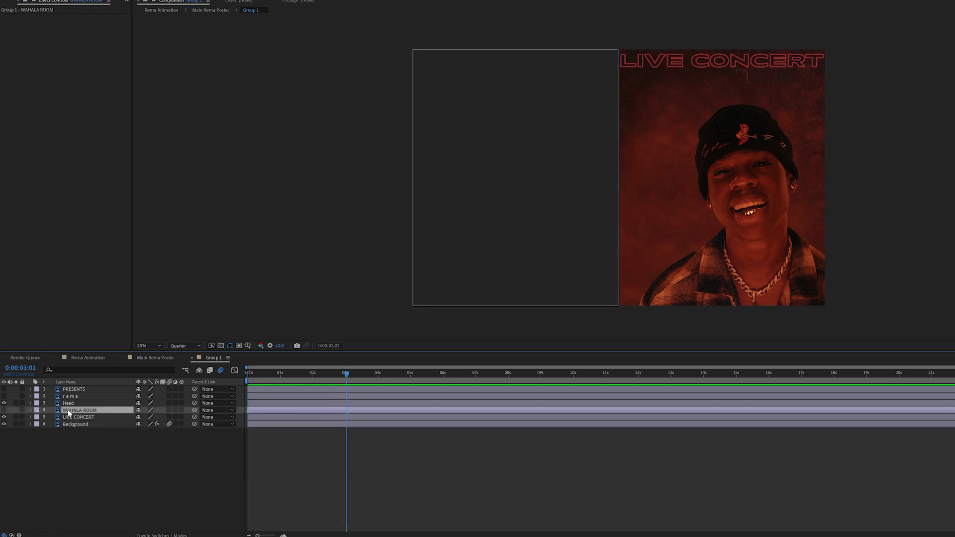
{"action": "left_click", "coordinate": [4, 409]}
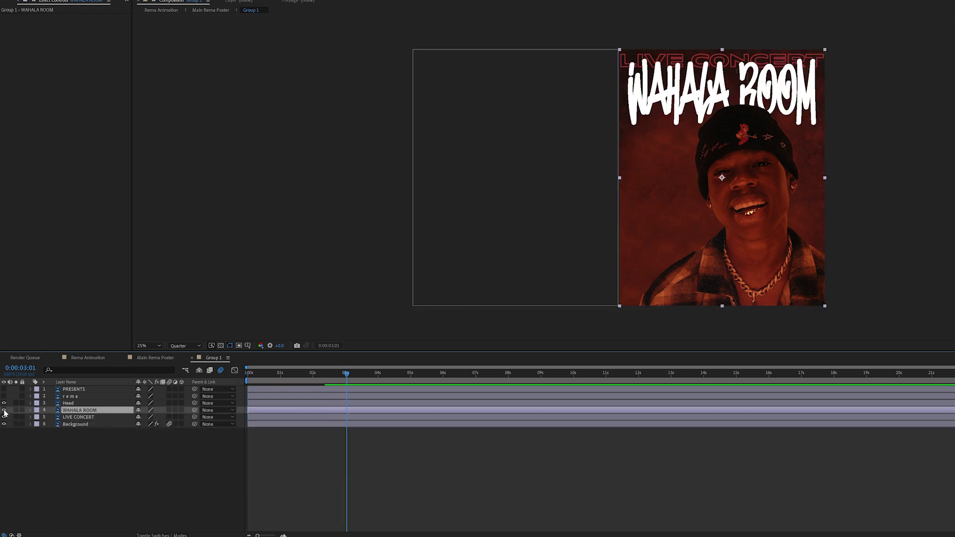
{"action": "left_click", "coordinate": [4, 410]}
{"action": "left_click", "coordinate": [4, 409]}
Make WAHALA ROOM a 3D layer and add a Position keyframe at 0:00:03:01
{"action": "left_click", "coordinate": [31, 410]}
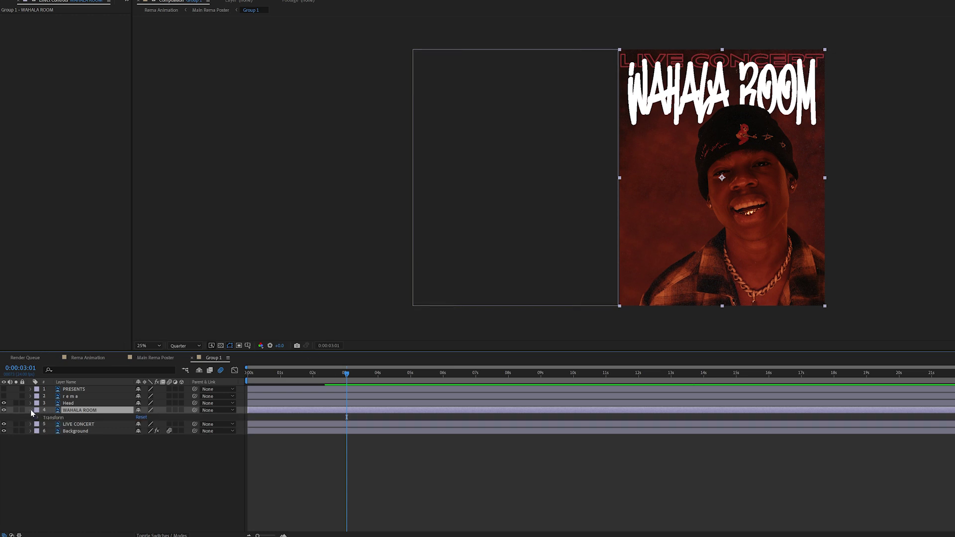
{"action": "left_click", "coordinate": [39, 418]}
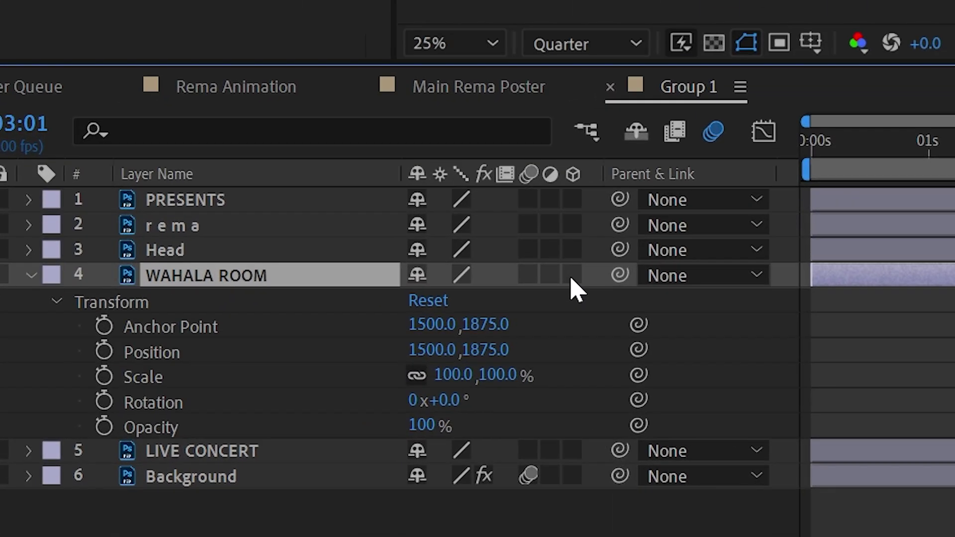
{"action": "left_click", "coordinate": [182, 409]}
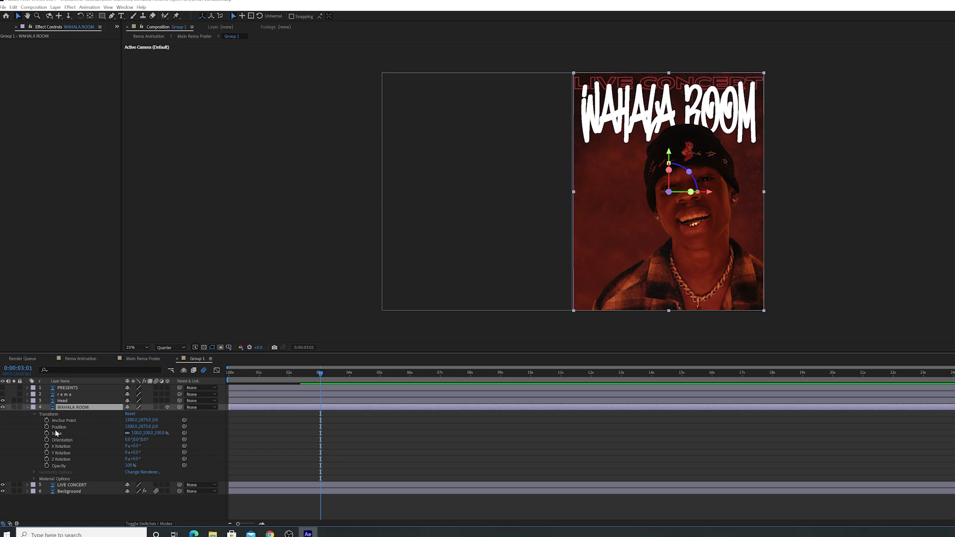
{"action": "left_click", "coordinate": [47, 427]}
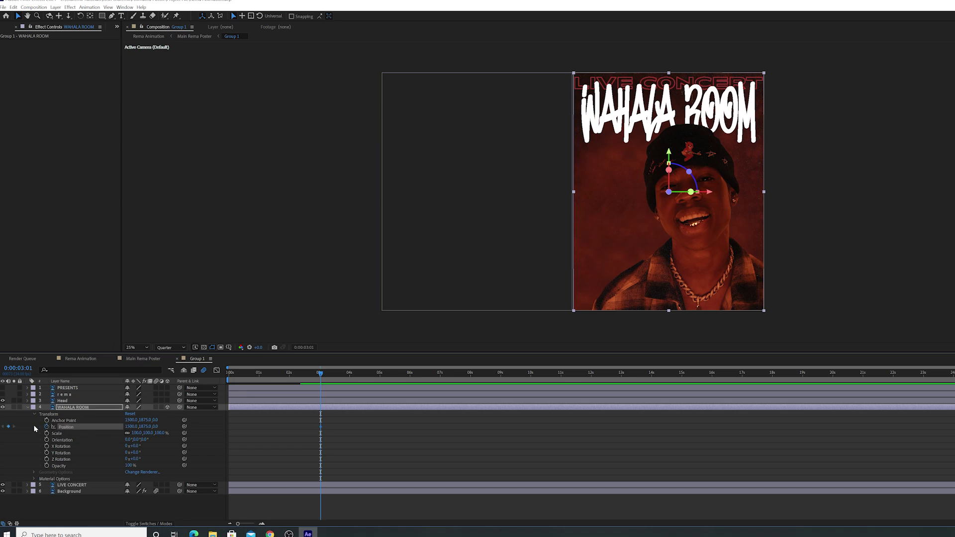
At 0:00:00:17, keyframe the WAHALA ROOM layer's Z position at -2668, and preview the animation from the start
{"action": "left_click_drag", "start_coordinate": [328, 376], "coordinate": [249, 389]}
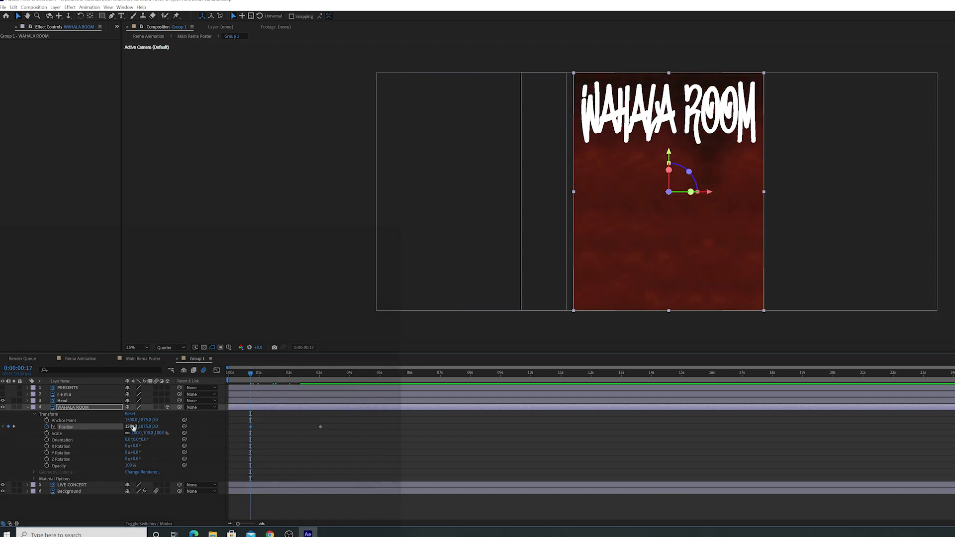
{"action": "left_click_drag", "start_coordinate": [156, 426], "coordinate": [69, 426]}
{"action": "left_click_drag", "start_coordinate": [288, 363], "coordinate": [2, 450]}
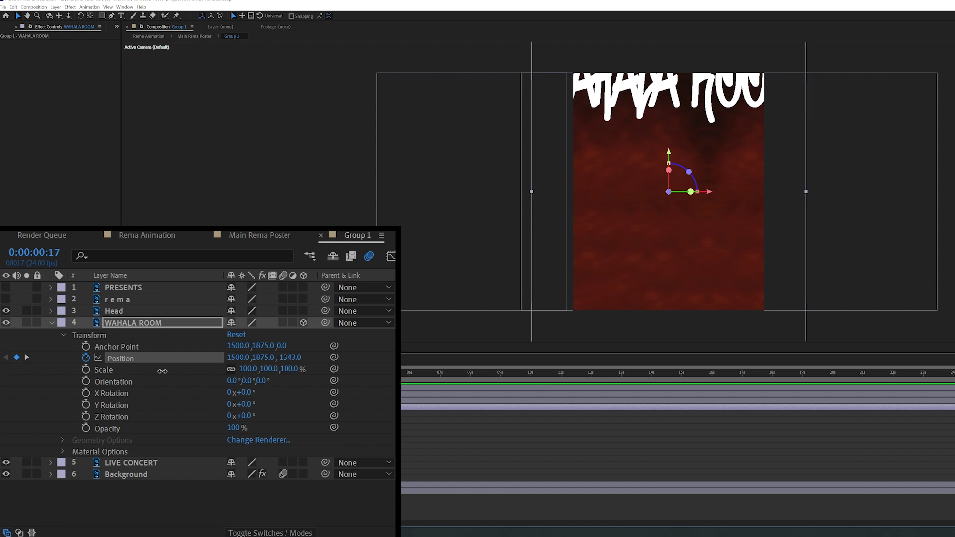
{"action": "left_click_drag", "start_coordinate": [286, 357], "coordinate": [97, 438]}
{"action": "left_click_drag", "start_coordinate": [287, 358], "coordinate": [2, 461]}
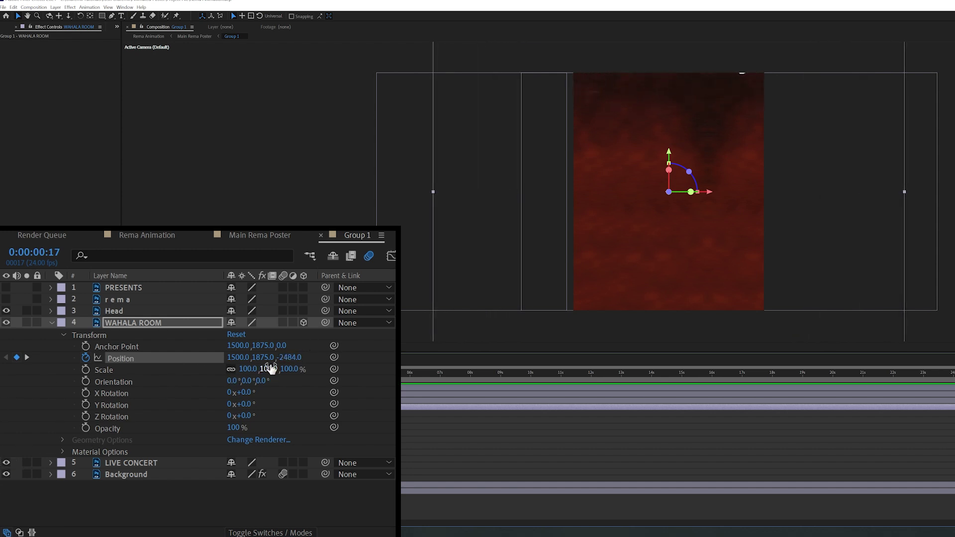
{"action": "left_click_drag", "start_coordinate": [291, 357], "coordinate": [172, 362]}
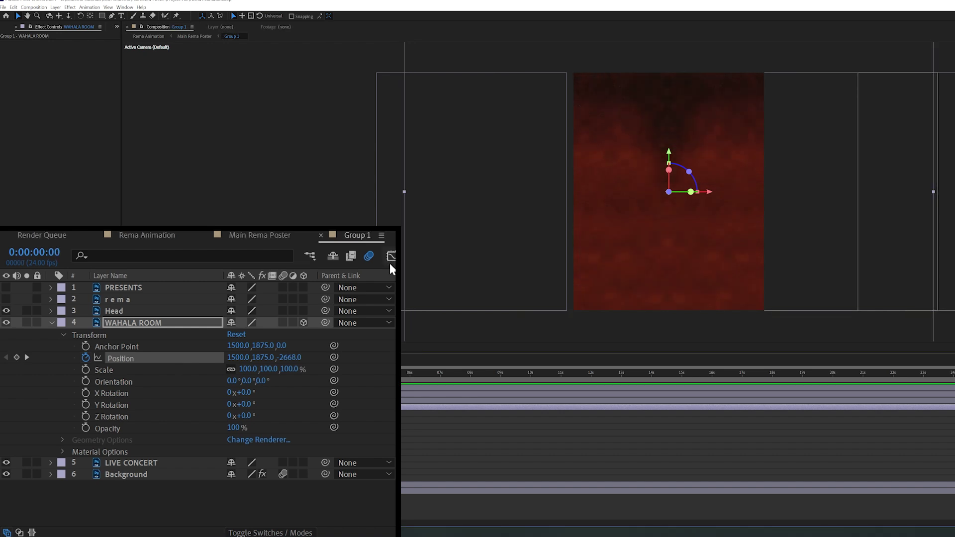
{"action": "key", "text": "space"}
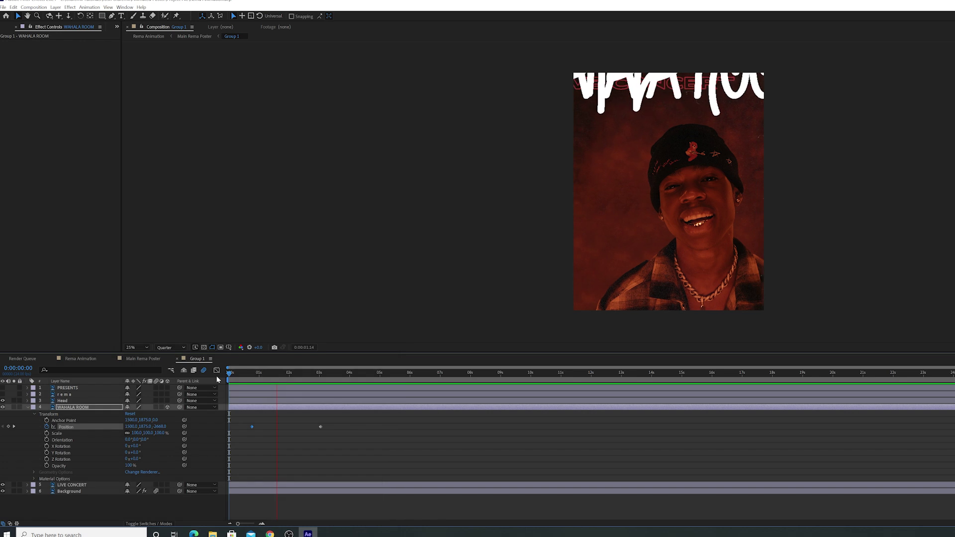
{"action": "key", "text": "space"}
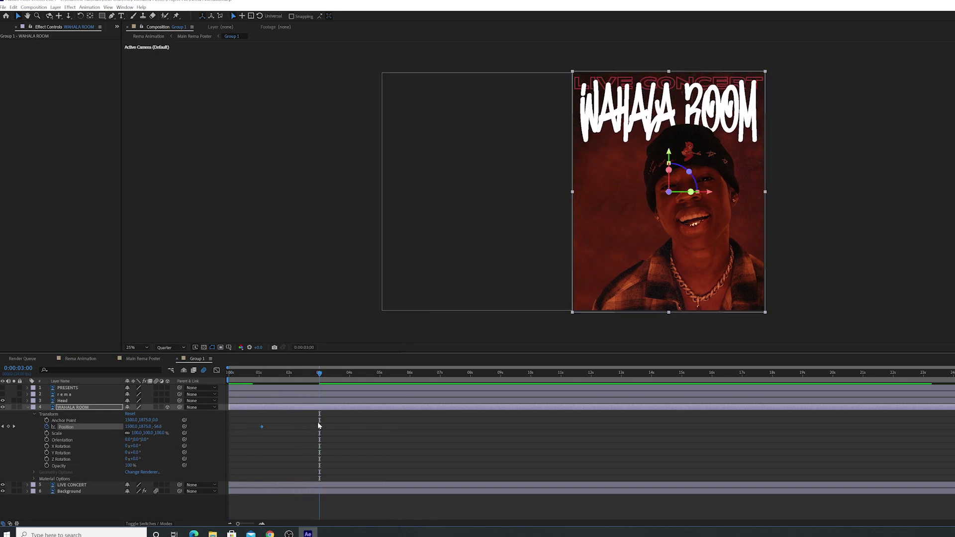
Apply Easy Ease to the WAHALA ROOM layer's two Position keyframes and move the first one to about 1.5 seconds
{"action": "left_click_drag", "start_coordinate": [328, 418], "coordinate": [243, 438]}
{"action": "right_click", "coordinate": [261, 425]}
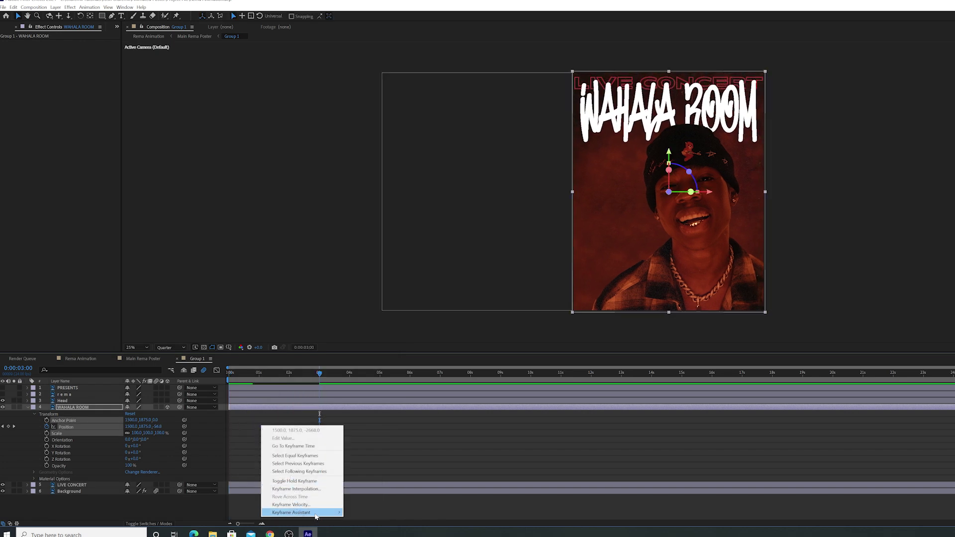
{"action": "mouse_move", "coordinate": [293, 513]}
{"action": "left_click", "coordinate": [373, 465]}
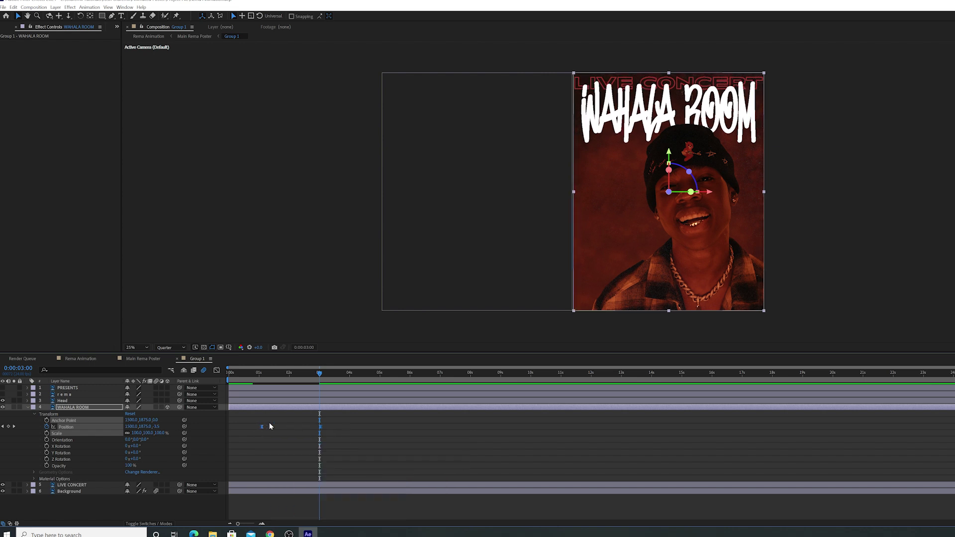
{"action": "left_click_drag", "start_coordinate": [262, 427], "coordinate": [274, 426]}
{"action": "left_click_drag", "start_coordinate": [338, 423], "coordinate": [266, 437]}
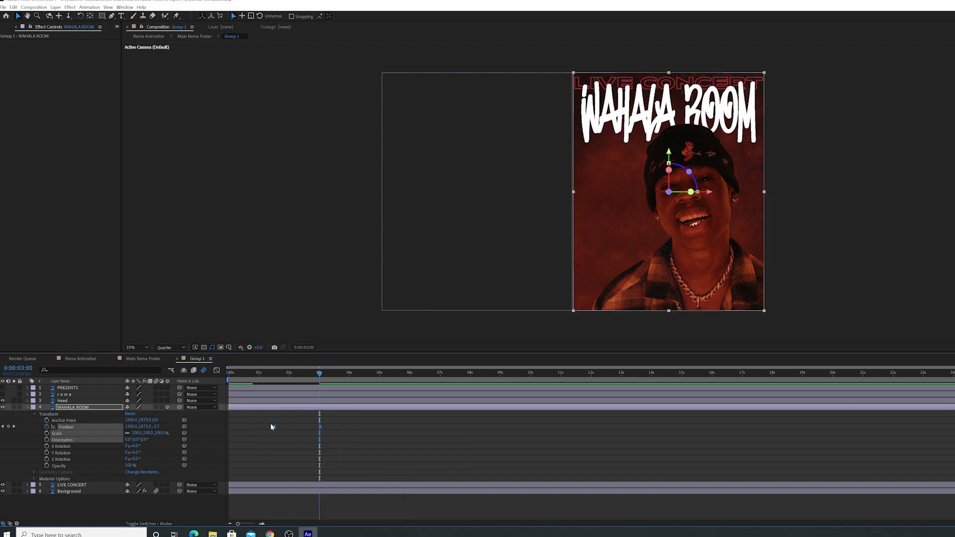
Reshape the WAHALA ROOM Position speed graph by lengthening the last keyframe's incoming ease, so the motion peaks early and settles slowly
{"action": "left_click", "coordinate": [216, 370]}
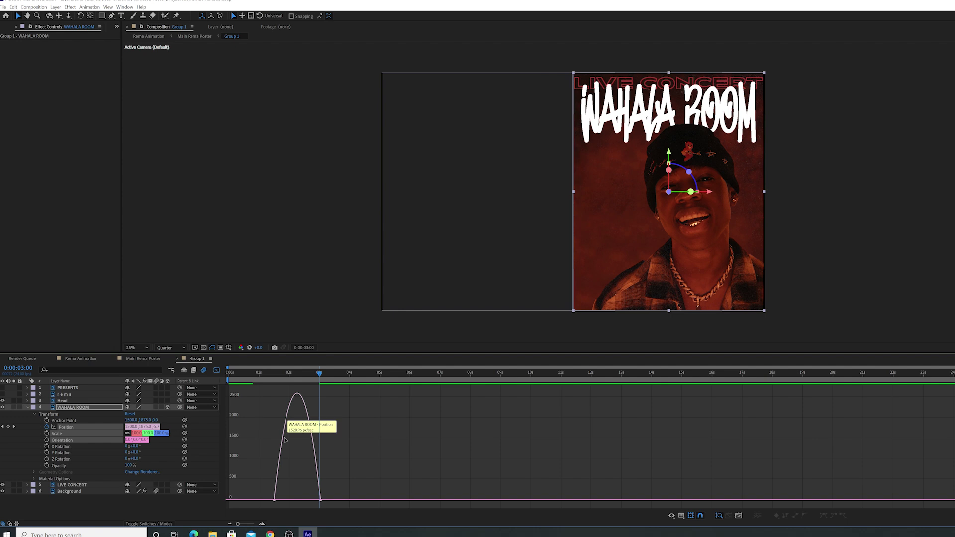
{"action": "left_click", "coordinate": [25, 437]}
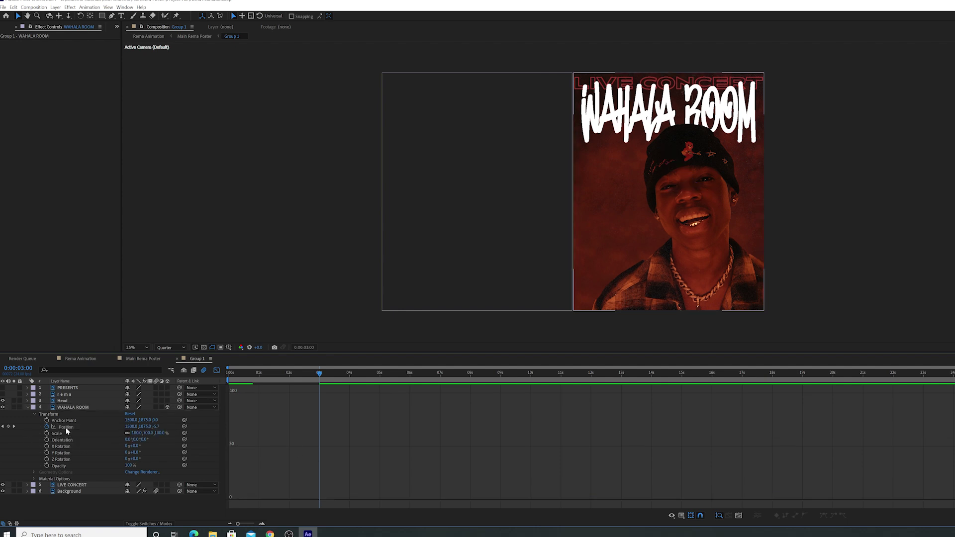
{"action": "left_click", "coordinate": [66, 426]}
{"action": "left_click", "coordinate": [319, 499]}
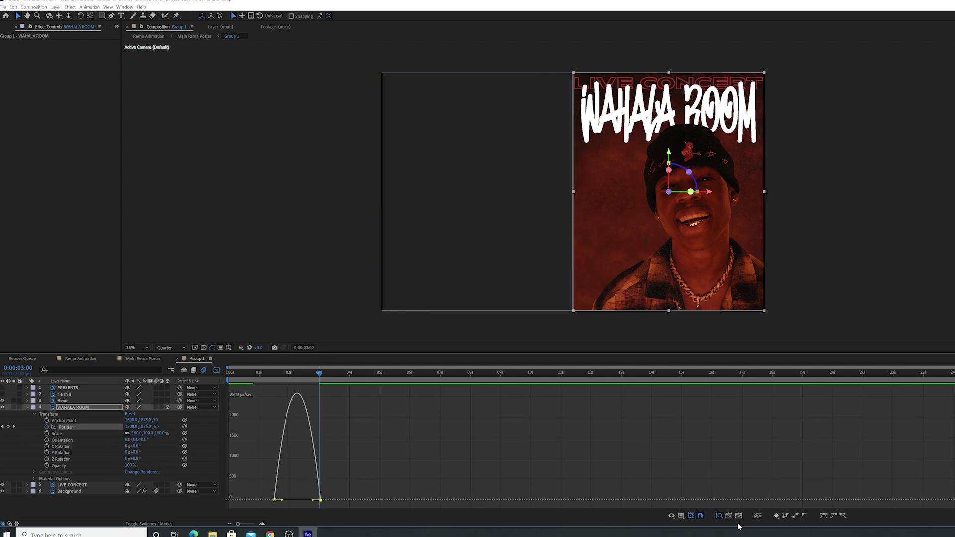
{"action": "left_click", "coordinate": [681, 518]}
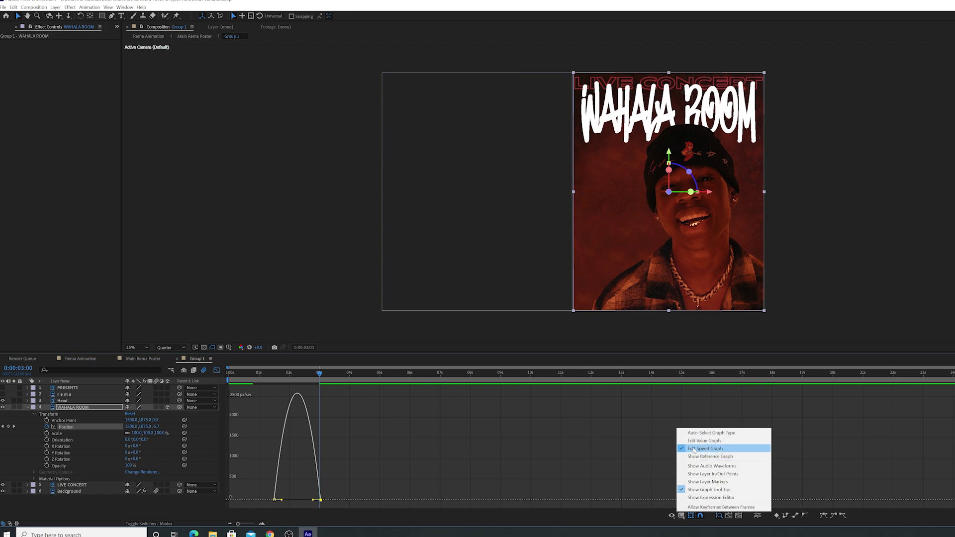
{"action": "left_click", "coordinate": [320, 501]}
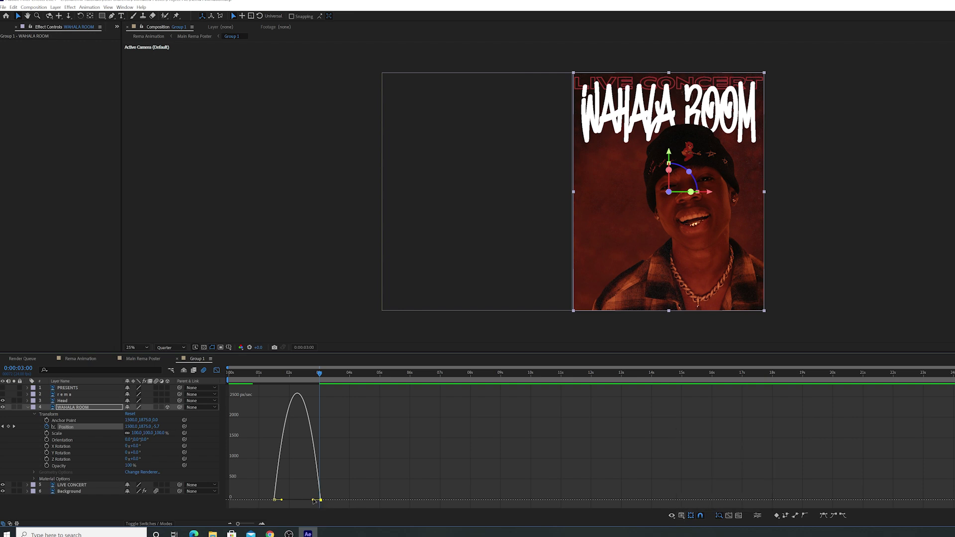
{"action": "left_click_drag", "start_coordinate": [312, 500], "coordinate": [284, 502]}
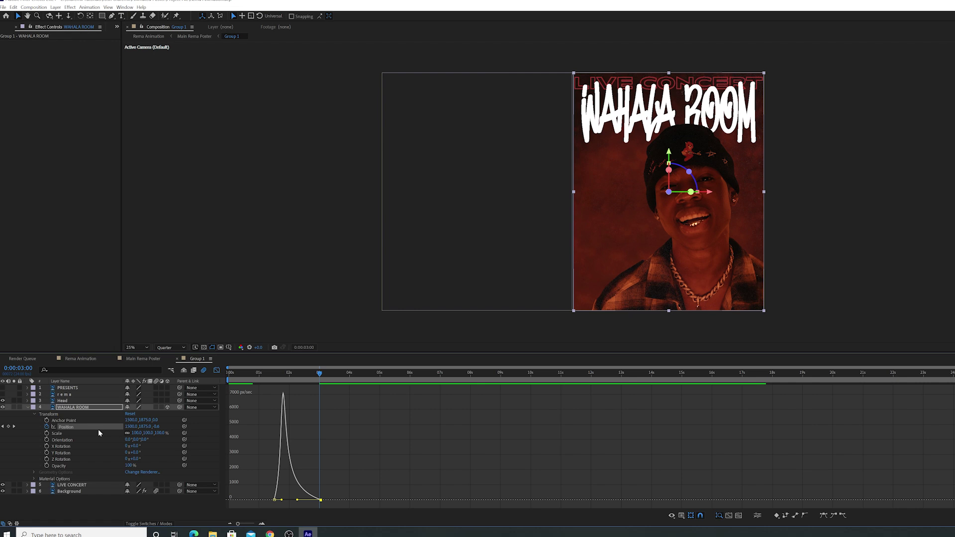
{"action": "left_click", "coordinate": [216, 369]}
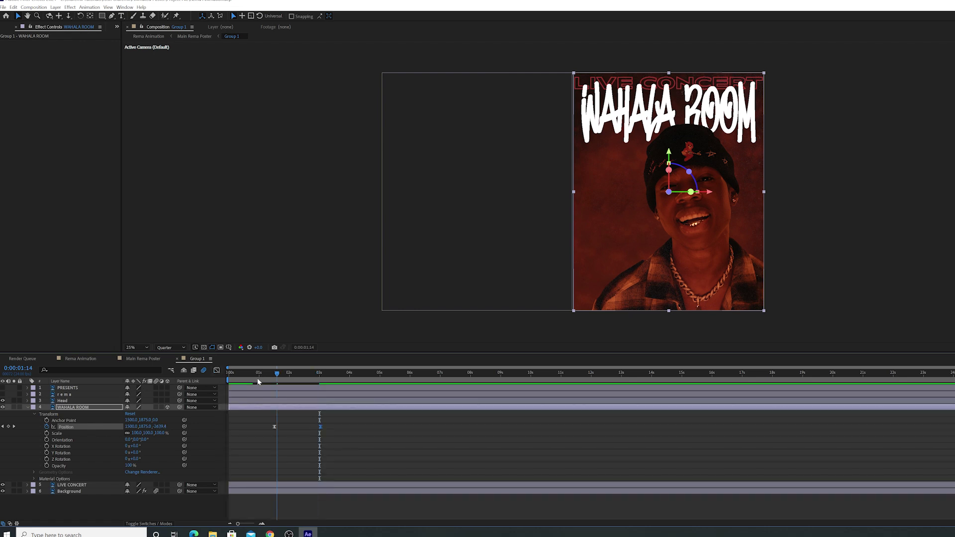
Preview the WAHALA ROOM zoom from the start and move its last Position keyframe to about 2.5 seconds
{"action": "left_click_drag", "start_coordinate": [258, 378], "coordinate": [249, 382]}
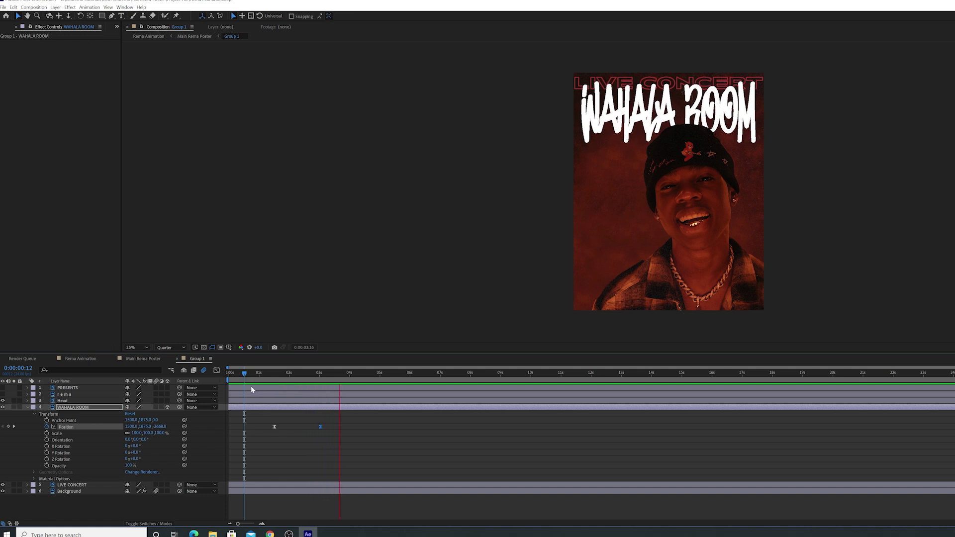
{"action": "left_click", "coordinate": [230, 381]}
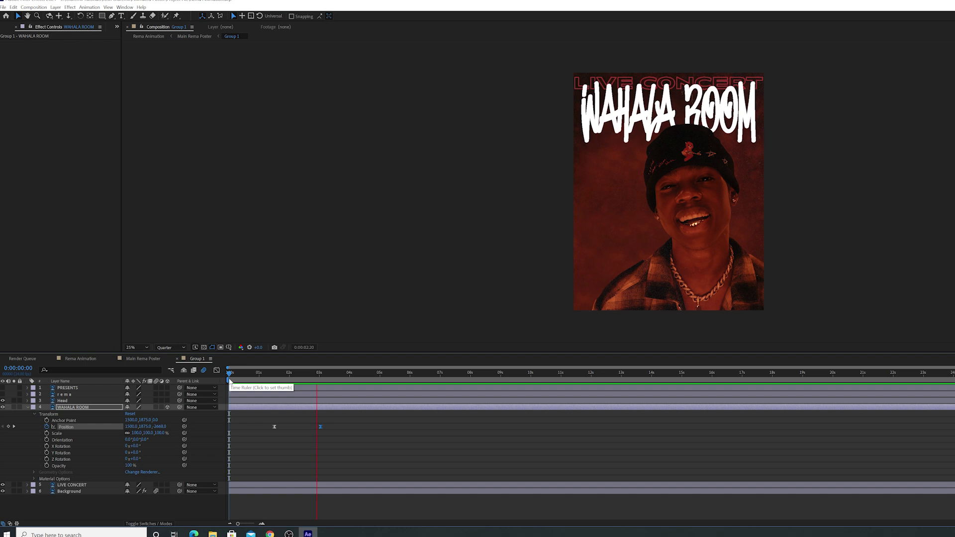
{"action": "key", "text": "space"}
{"action": "left_click_drag", "start_coordinate": [319, 427], "coordinate": [306, 427]}
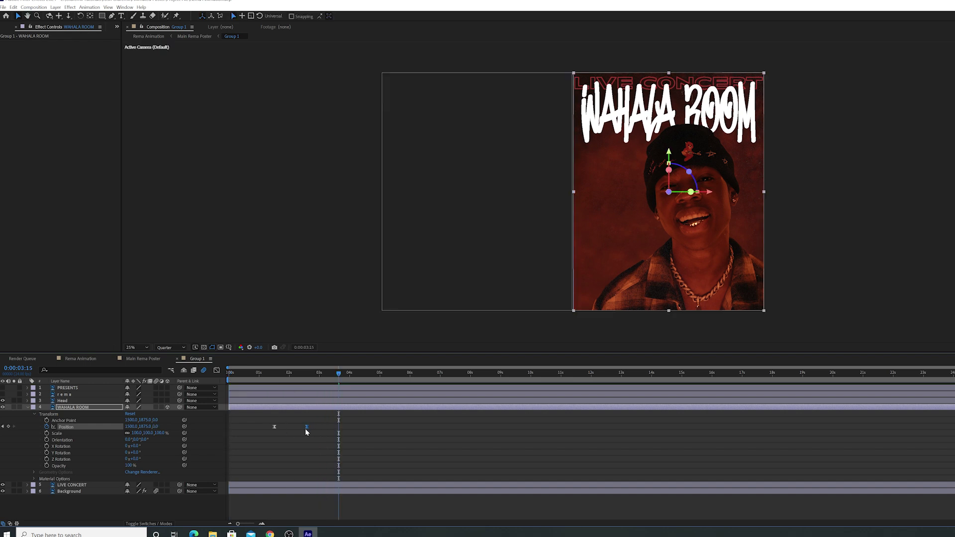
Make the r e m a layer visible and add a Position keyframe to it at 0:00:03:15
{"action": "left_click", "coordinate": [29, 394]}
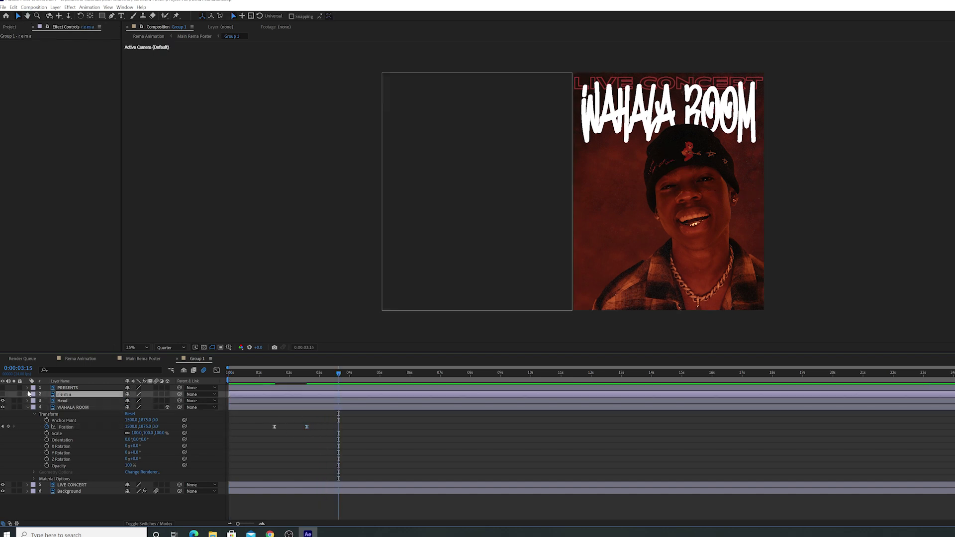
{"action": "left_click", "coordinate": [6, 393]}
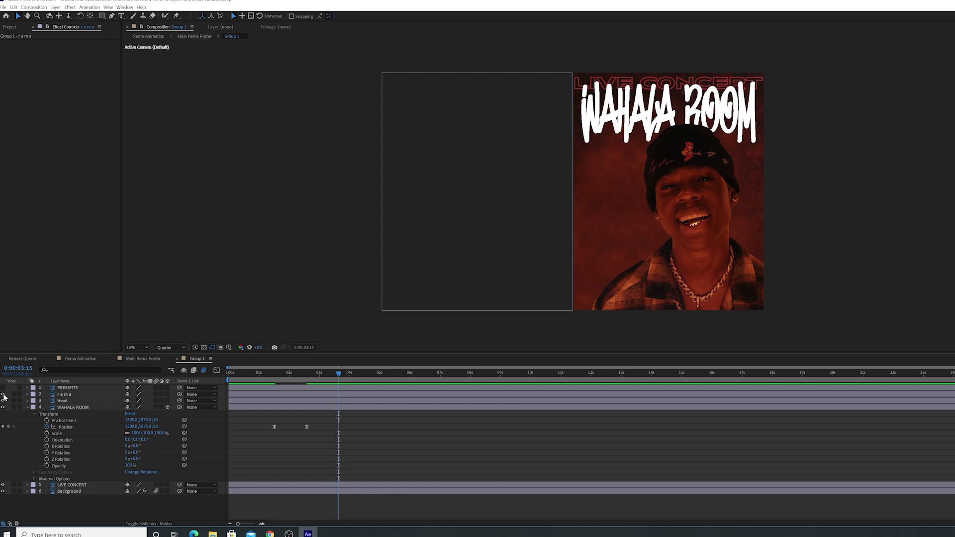
{"action": "left_click", "coordinate": [3, 394]}
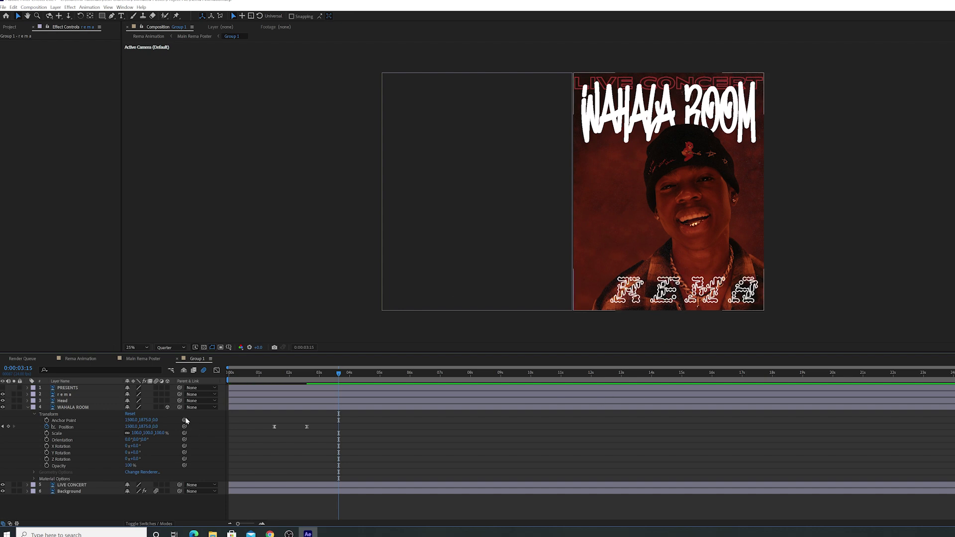
{"action": "left_click", "coordinate": [28, 395]}
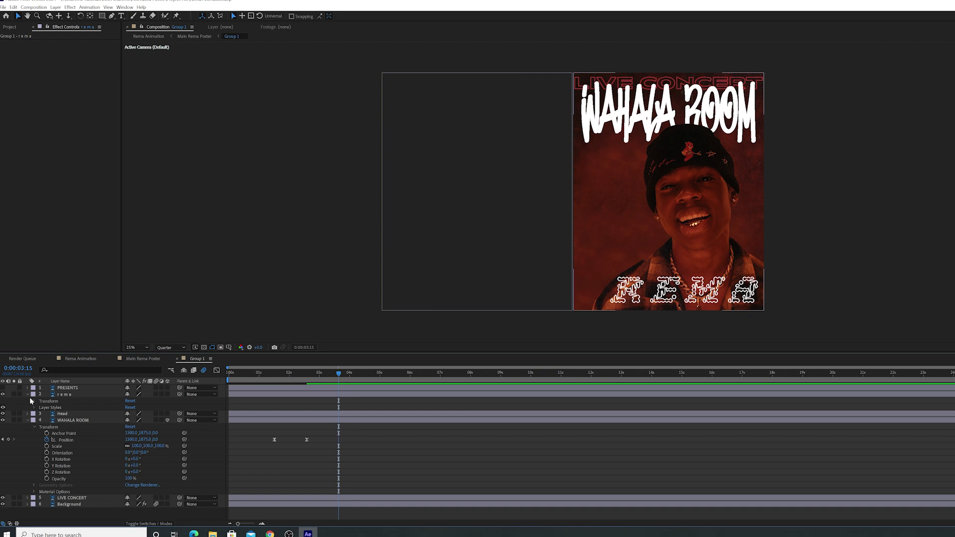
{"action": "left_click", "coordinate": [33, 401]}
{"action": "left_click", "coordinate": [46, 414]}
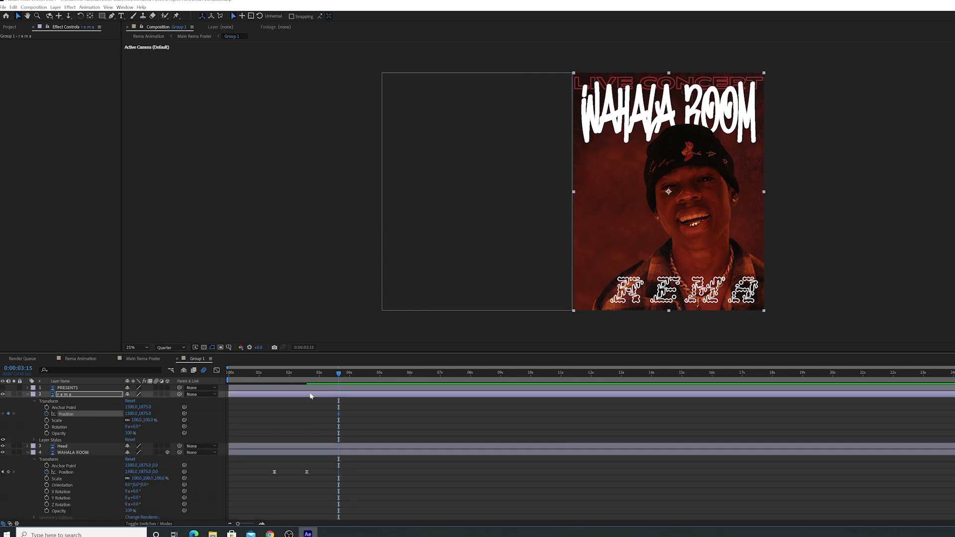
Make r e m a a 3D layer and keyframe its Z position at -1324 at 0:00:01:19
{"action": "left_click_drag", "start_coordinate": [346, 381], "coordinate": [283, 381]}
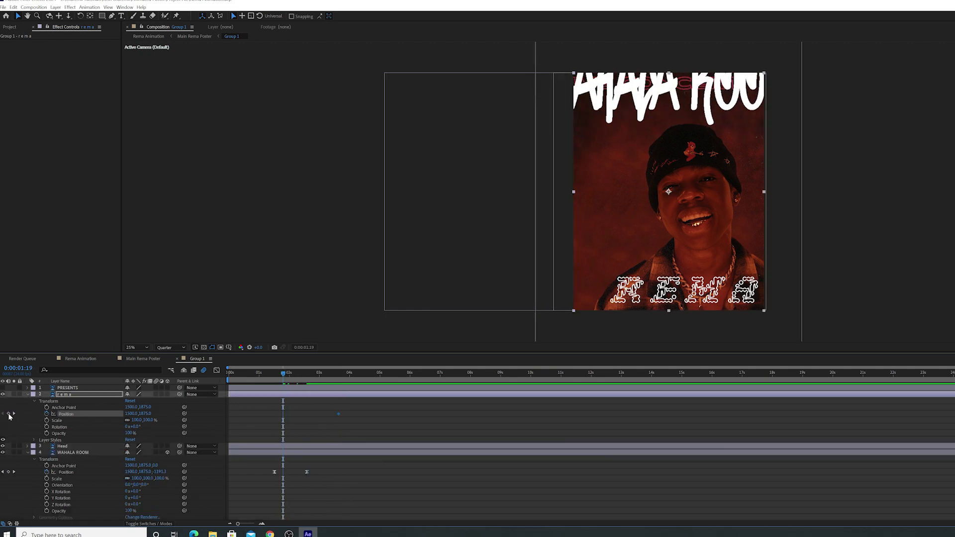
{"action": "left_click", "coordinate": [167, 393]}
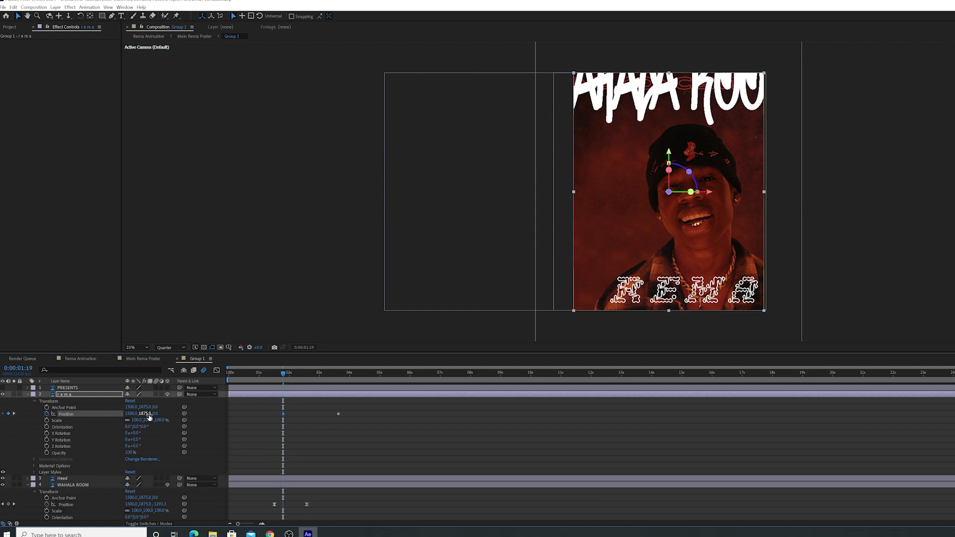
{"action": "left_click_drag", "start_coordinate": [155, 413], "coordinate": [269, 420]}
Apply Easy Ease to the r e m a layer's two Position keyframes
{"action": "right_click", "coordinate": [283, 413]}
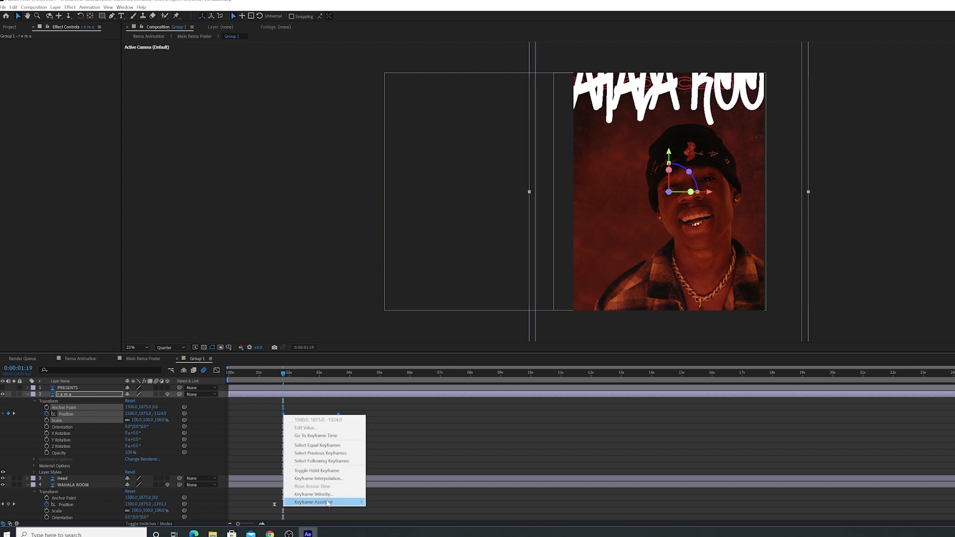
{"action": "mouse_move", "coordinate": [329, 503]}
{"action": "left_click", "coordinate": [394, 456]}
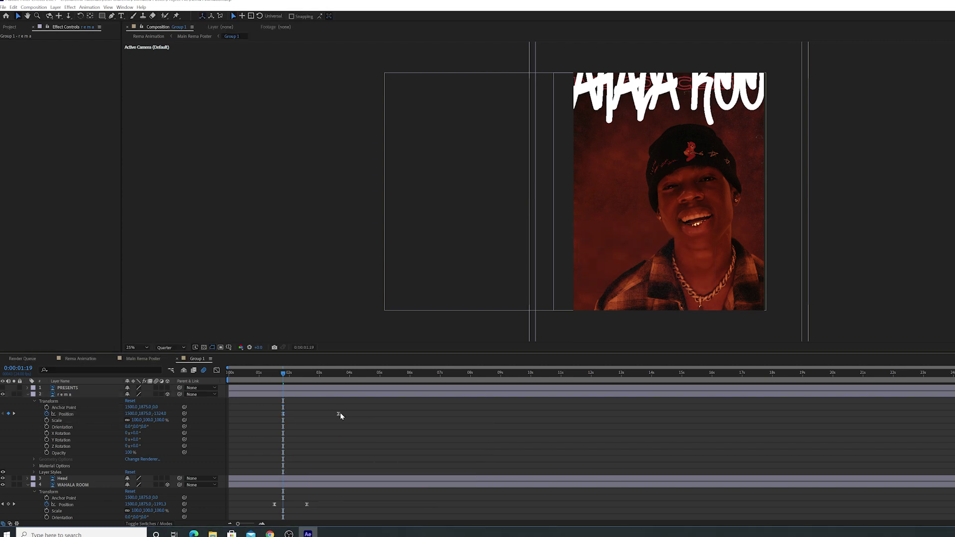
{"action": "left_click", "coordinate": [285, 391]}
Stretch the last keyframe's incoming ease to 100% influence in the r e m a Position speed graph
{"action": "left_click", "coordinate": [218, 371]}
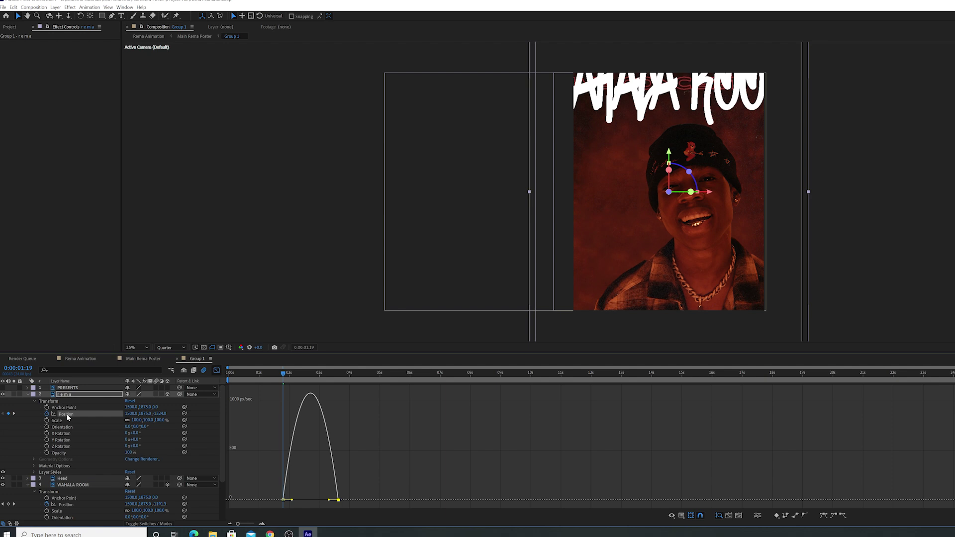
{"action": "left_click", "coordinate": [282, 499], "text": "shift"}
{"action": "left_click_drag", "start_coordinate": [328, 498], "coordinate": [273, 500]}
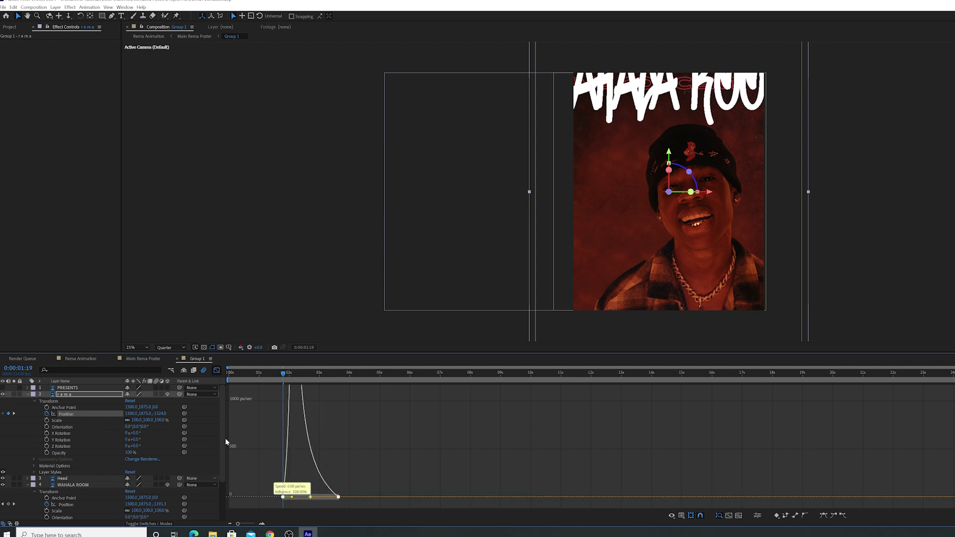
{"action": "left_click", "coordinate": [217, 371]}
Preview the r e m a zoom from near the start and move its last Position keyframe to about 3 seconds
{"action": "left_click_drag", "start_coordinate": [282, 376], "coordinate": [233, 387]}
{"action": "key", "text": "space"}
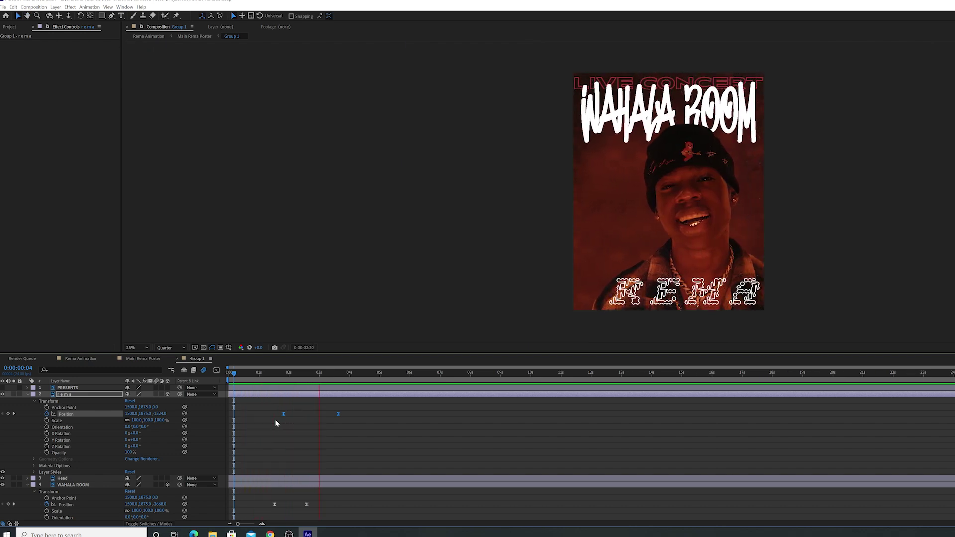
{"action": "key", "text": "space"}
{"action": "left_click", "coordinate": [339, 417]}
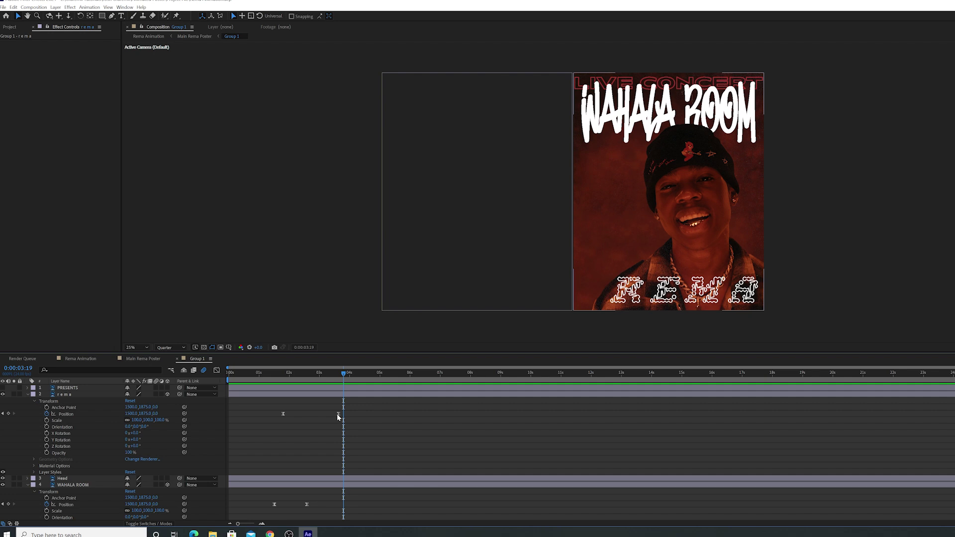
{"action": "left_click_drag", "start_coordinate": [339, 413], "coordinate": [319, 415]}
Preview the retimed r e m a zoom-in from 0:00:00:09
{"action": "left_click_drag", "start_coordinate": [262, 376], "coordinate": [239, 380]}
{"action": "left_click", "coordinate": [240, 379]}
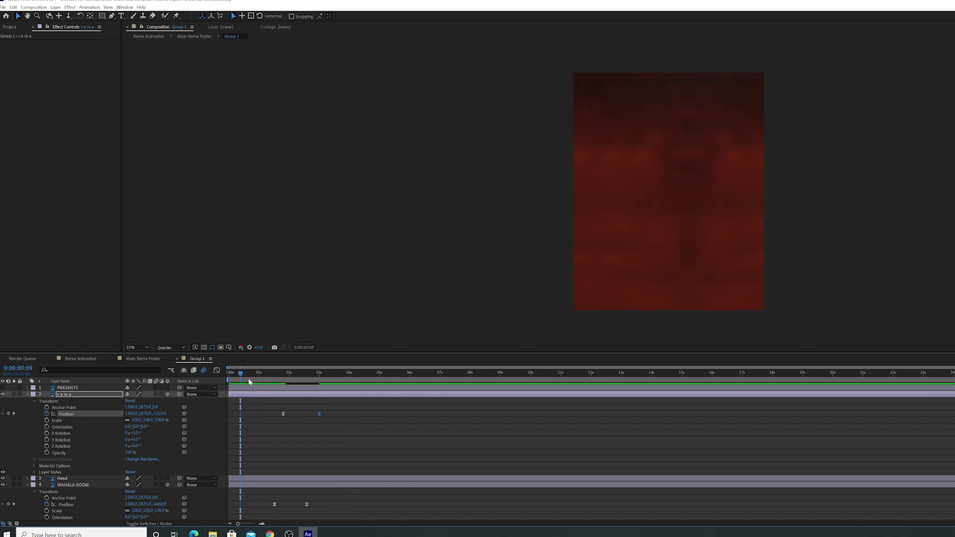
{"action": "key", "text": "space"}
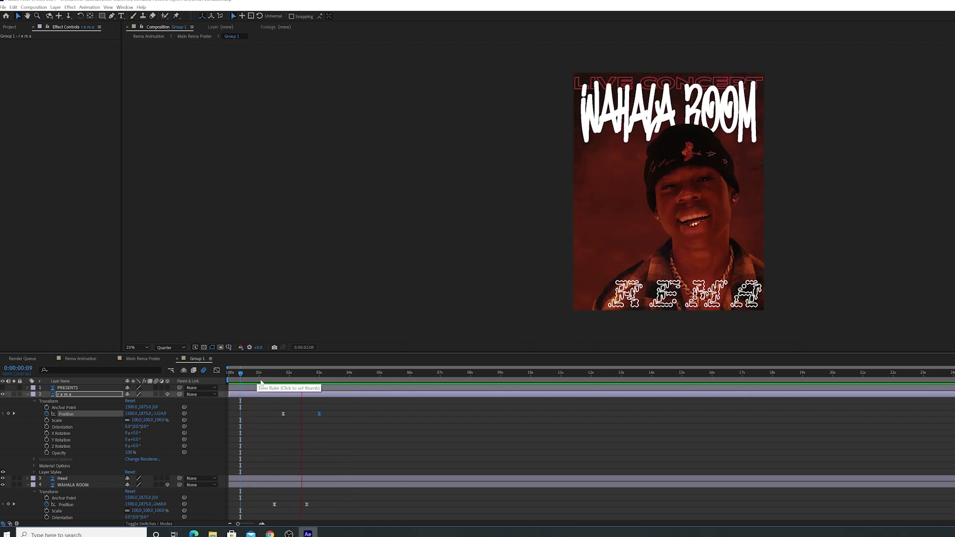
{"action": "key", "text": "space"}
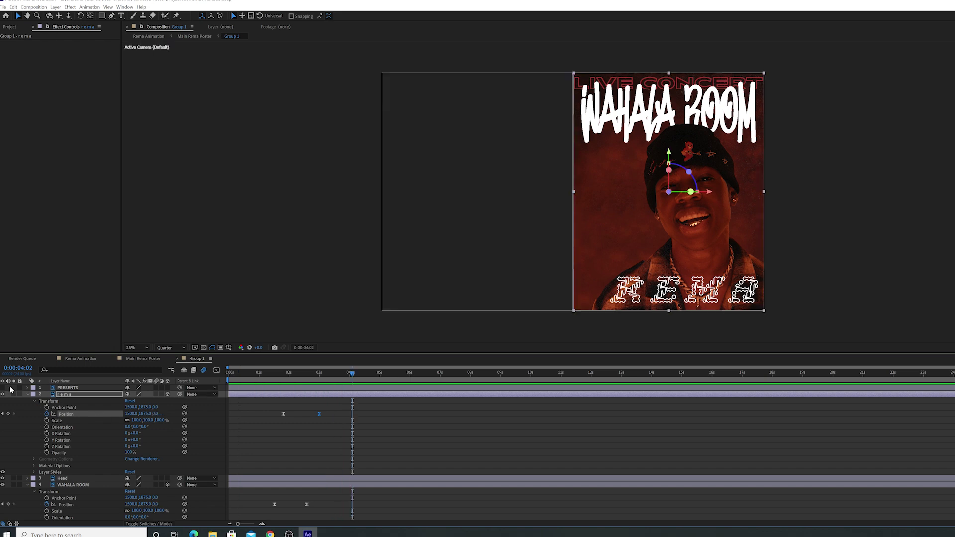
Make the PRESENTS layer visible and collapse the r e m a and WAHALA ROOM layers
{"action": "left_click", "coordinate": [3, 387]}
{"action": "left_click", "coordinate": [2, 388]}
{"action": "left_click", "coordinate": [2, 387]}
{"action": "left_click", "coordinate": [27, 394]}
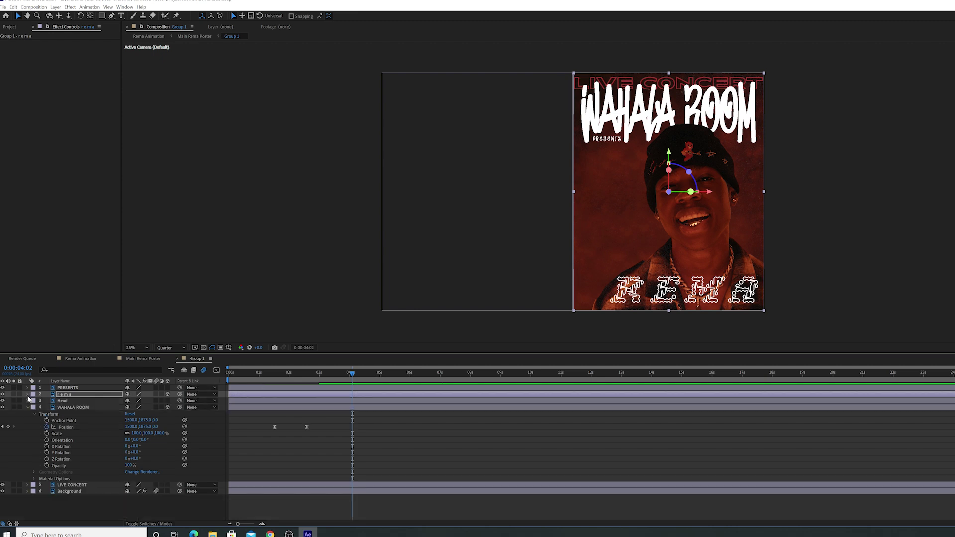
{"action": "left_click", "coordinate": [27, 407]}
Expand the PRESENTS layer's transform properties and add an Opacity keyframe at 0:00:01:19
{"action": "left_click", "coordinate": [28, 388]}
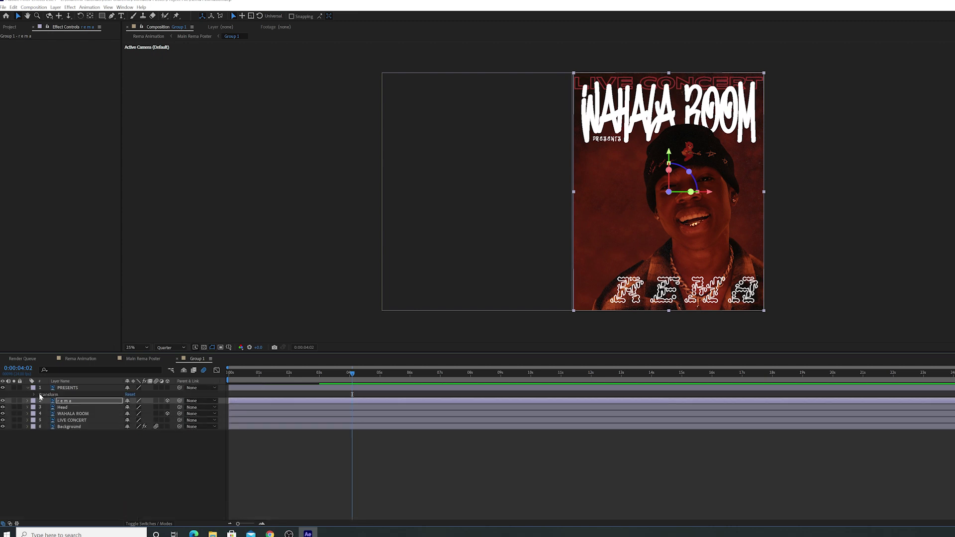
{"action": "left_click", "coordinate": [35, 395]}
{"action": "left_click", "coordinate": [281, 377]}
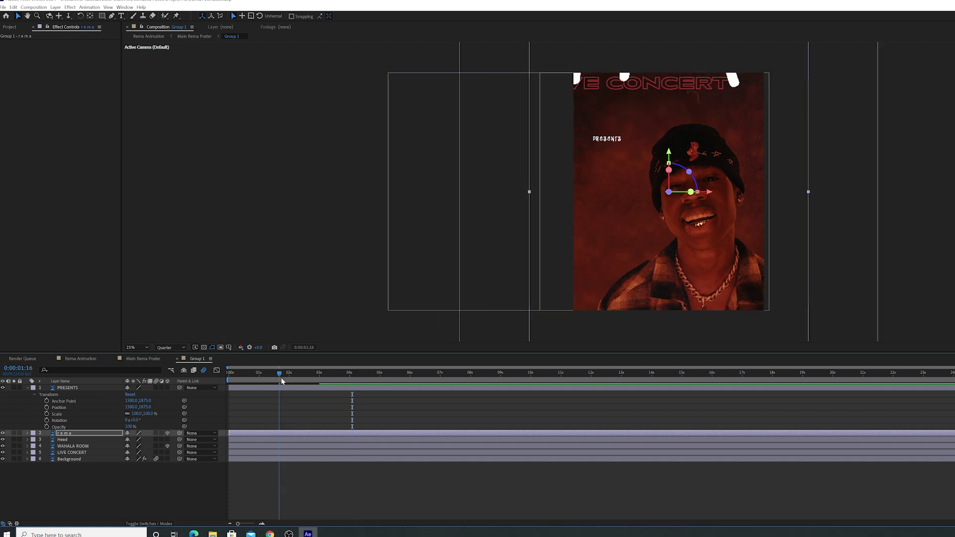
{"action": "left_click", "coordinate": [46, 427]}
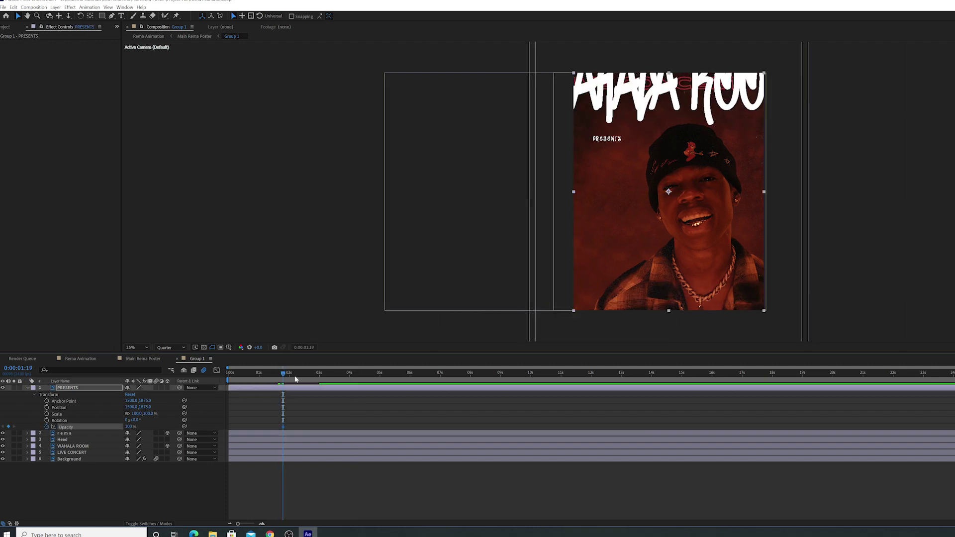
Add a 100% Opacity keyframe to PRESENTS at 0:00:03:07 and lower the 0:00:01:19 keyframe to about 10%
{"action": "left_click_drag", "start_coordinate": [302, 375], "coordinate": [328, 374]}
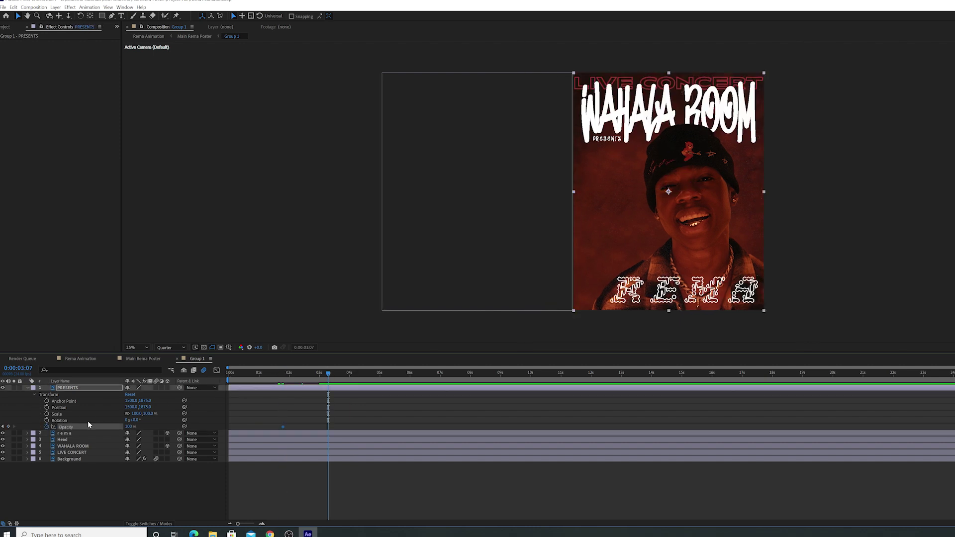
{"action": "left_click", "coordinate": [3, 426]}
{"action": "left_click_drag", "start_coordinate": [126, 428], "coordinate": [10, 432]}
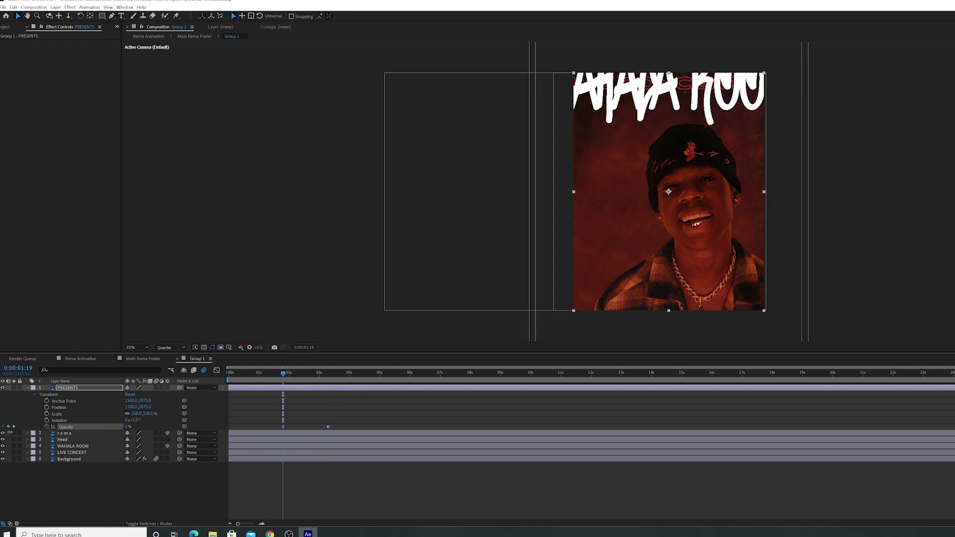
Preview the PRESENTS fade-in from the start and inspect the frame at 0:00:00:13
{"action": "key", "text": "space"}
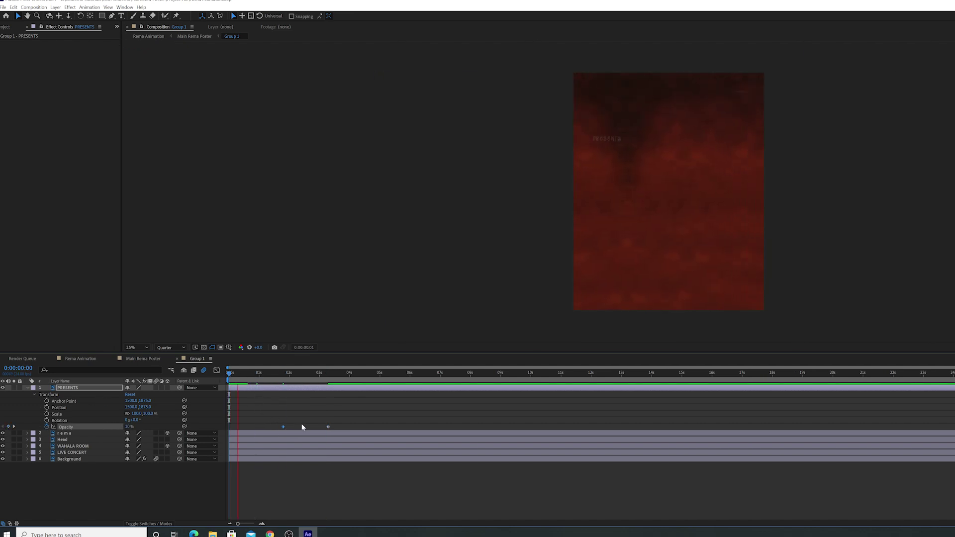
{"action": "key", "text": "space"}
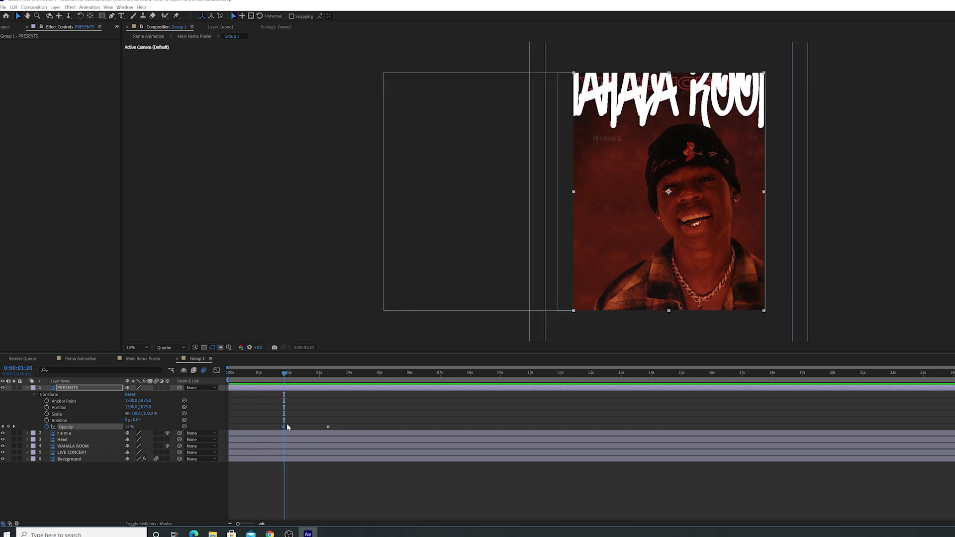
{"action": "left_click_drag", "start_coordinate": [271, 379], "coordinate": [245, 374]}
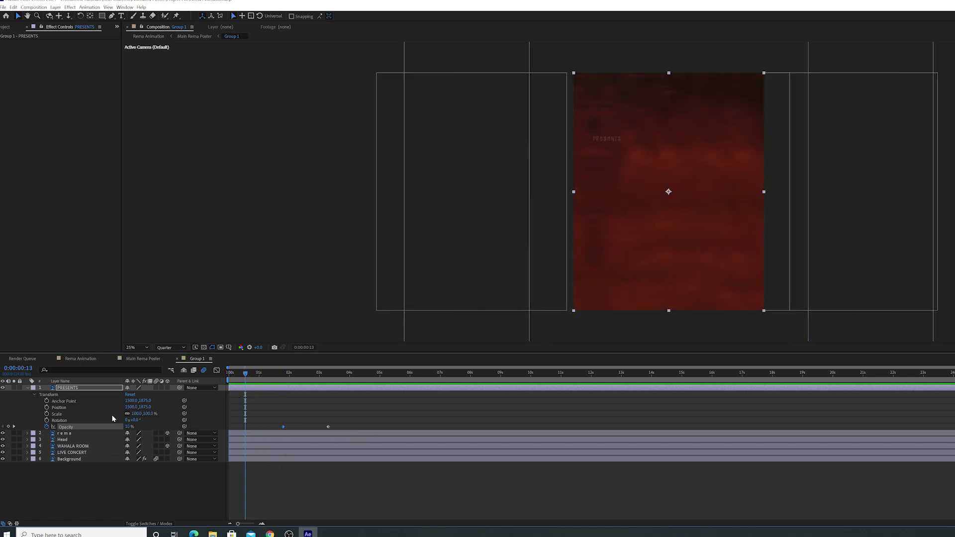
Lower the PRESENTS layer's Opacity keyframe at 0:00:01:19 to 0% and preview the fade from 0:00:01:05
{"action": "left_click", "coordinate": [14, 426]}
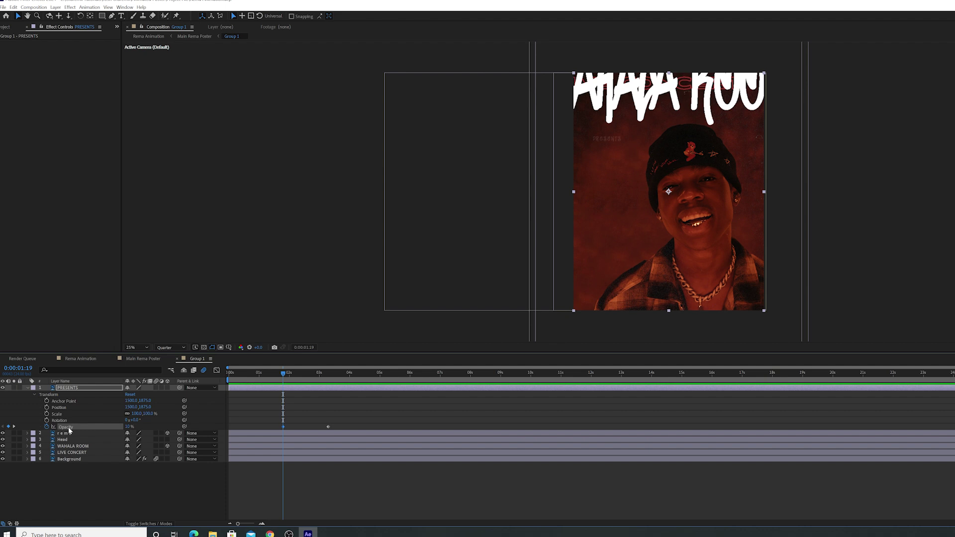
{"action": "left_click_drag", "start_coordinate": [129, 428], "coordinate": [101, 427]}
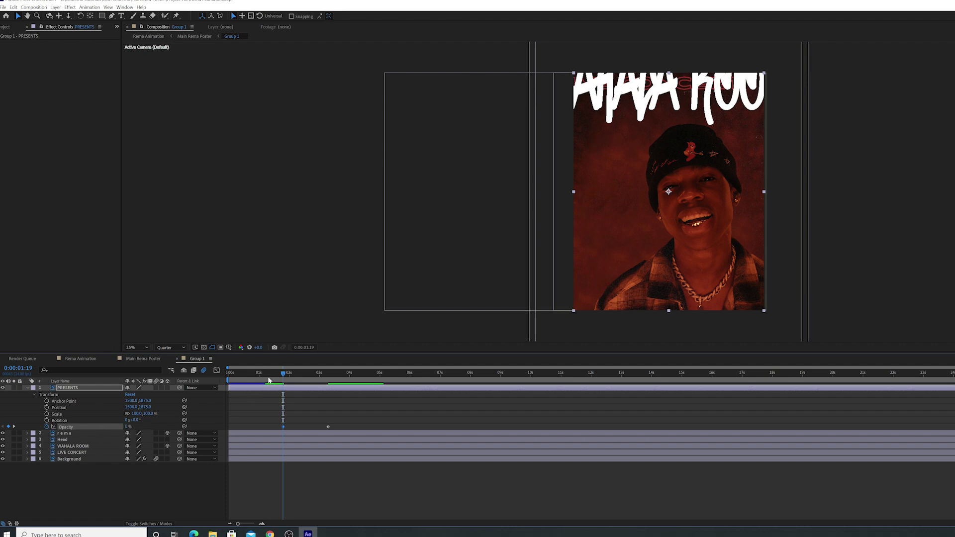
{"action": "left_click_drag", "start_coordinate": [268, 376], "coordinate": [265, 376]}
{"action": "key", "text": "space"}
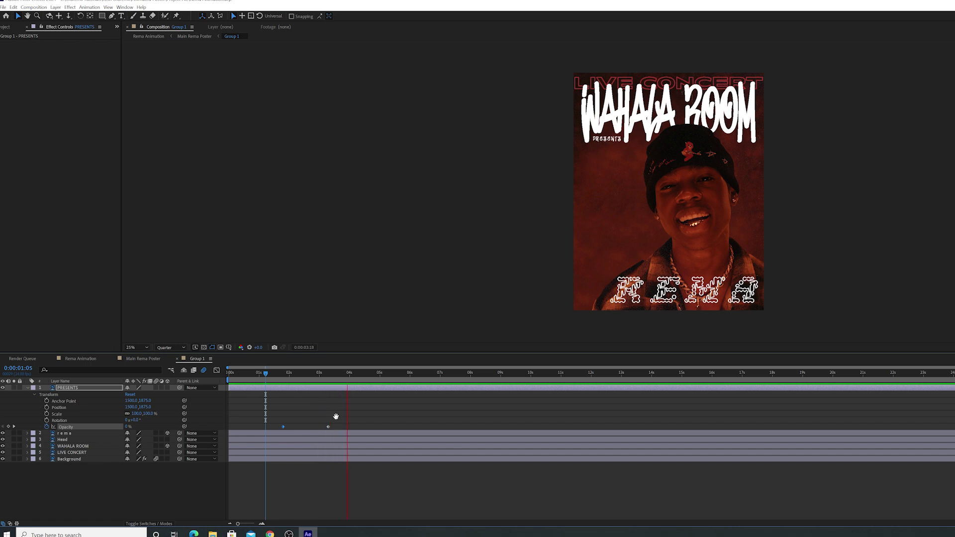
Apply Easy Ease to both Opacity keyframes of the PRESENTS layer
{"action": "left_click_drag", "start_coordinate": [339, 416], "coordinate": [282, 426]}
{"action": "right_click", "coordinate": [283, 427]}
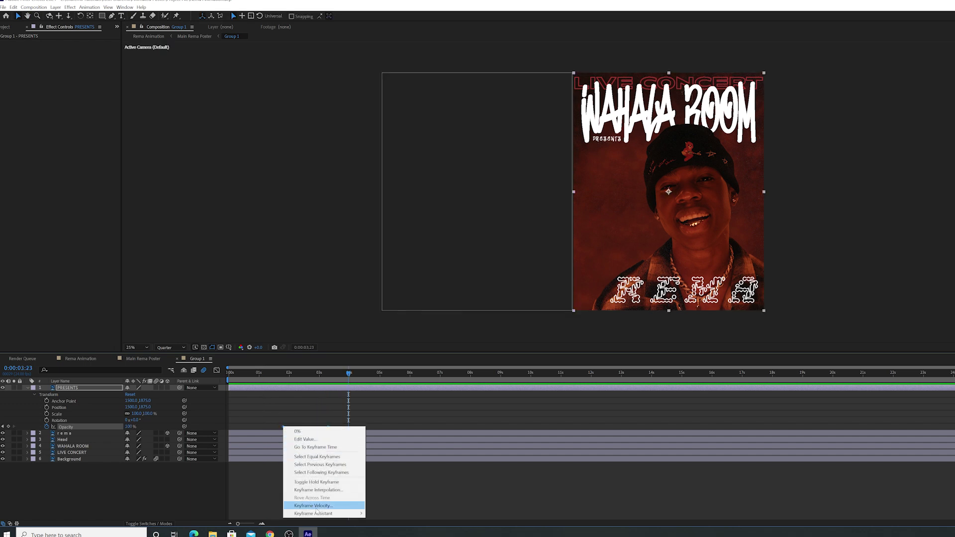
{"action": "mouse_move", "coordinate": [363, 513]}
{"action": "left_click", "coordinate": [383, 467]}
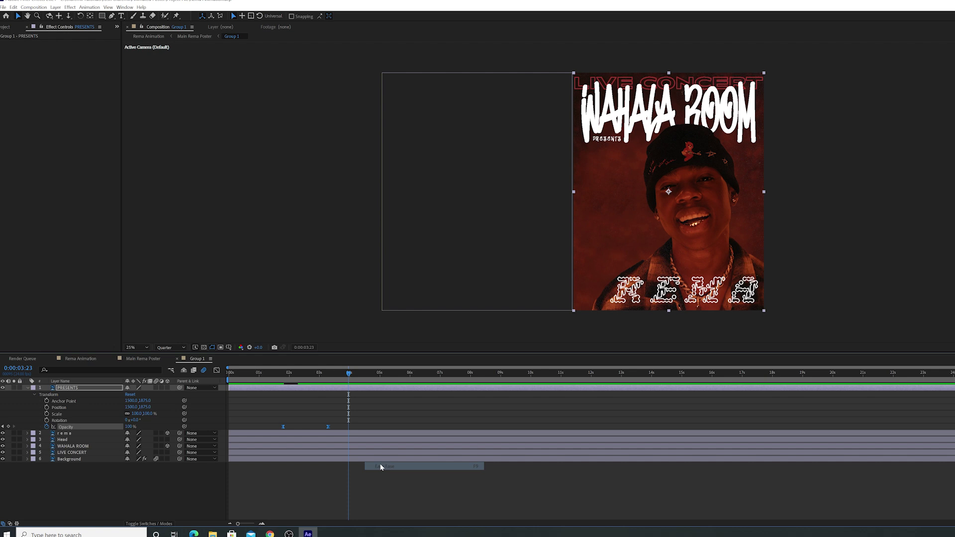
{"action": "left_click", "coordinate": [232, 422]}
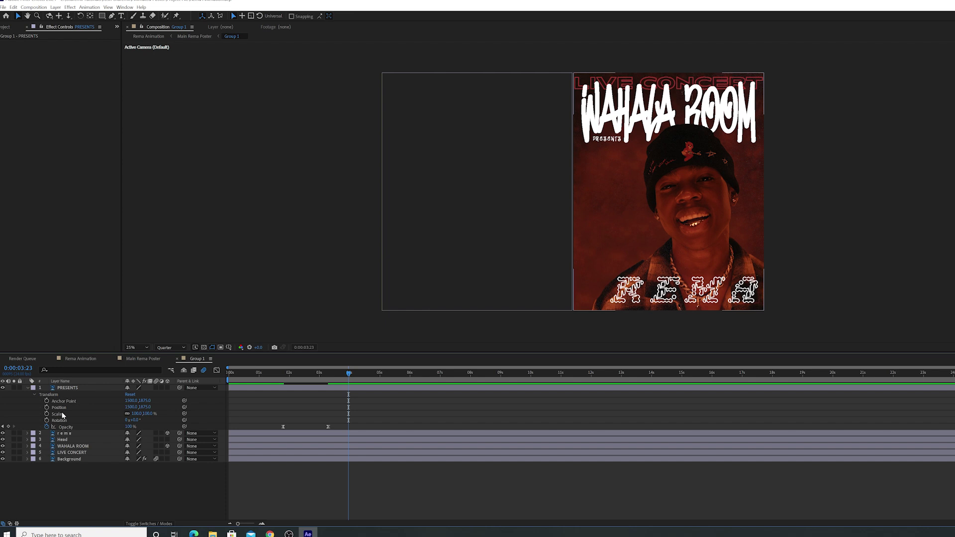
Reshape the PRESENTS opacity speed graph by lengthening the end keyframe's influence so the fade peaks early and slows gradually
{"action": "left_click", "coordinate": [328, 426]}
{"action": "left_click", "coordinate": [217, 371]}
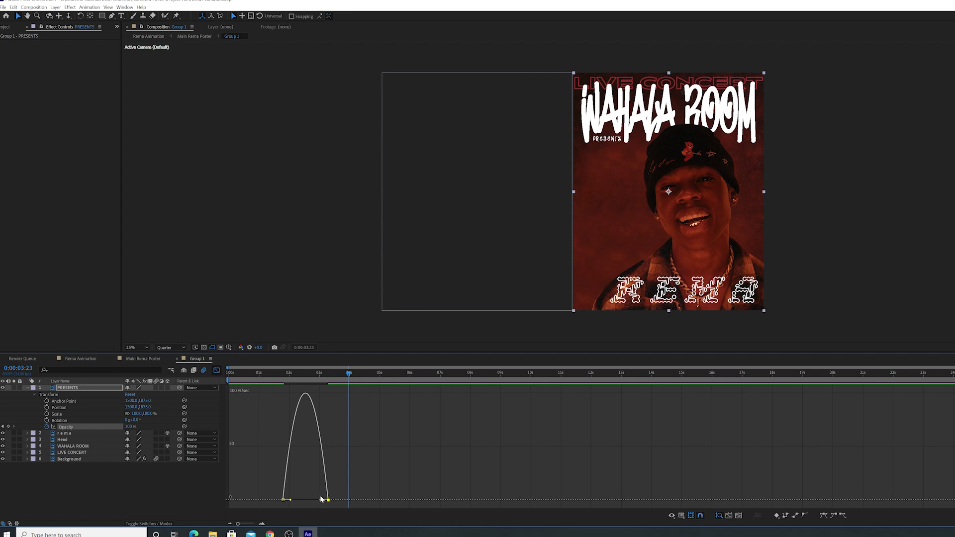
{"action": "left_click_drag", "start_coordinate": [320, 501], "coordinate": [305, 499]}
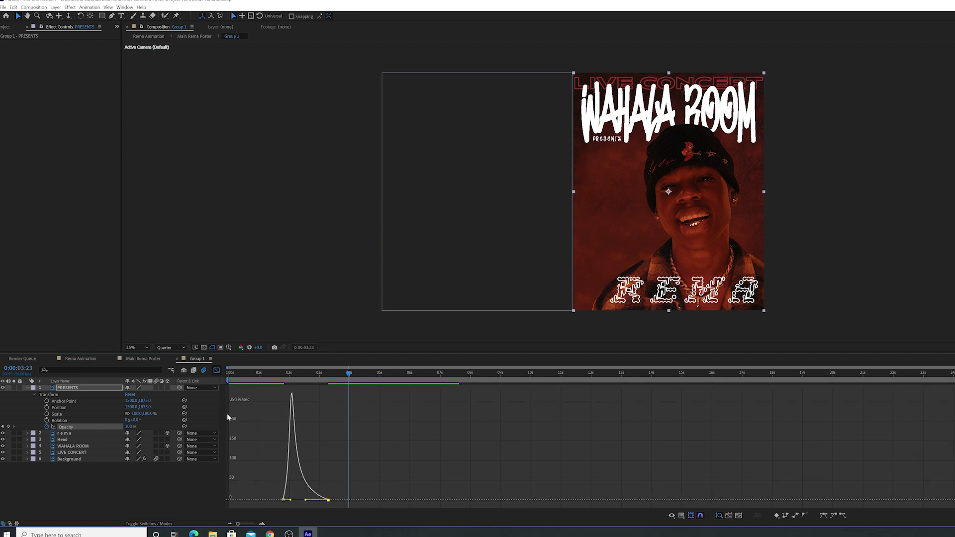
{"action": "left_click", "coordinate": [217, 370]}
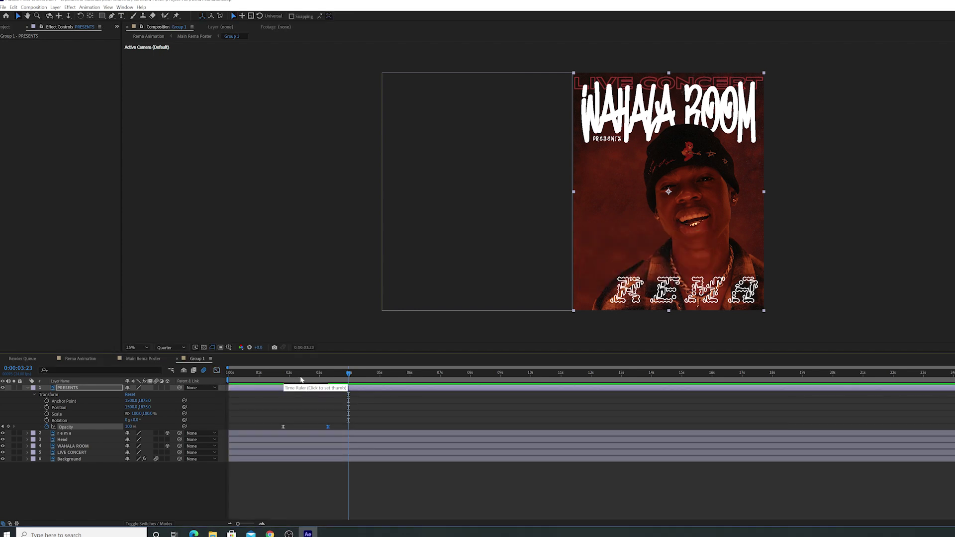
Preview the Group 1 composition from the start to check the eased PRESENTS fade-in
{"action": "key", "text": "Home"}
{"action": "key", "text": "space"}
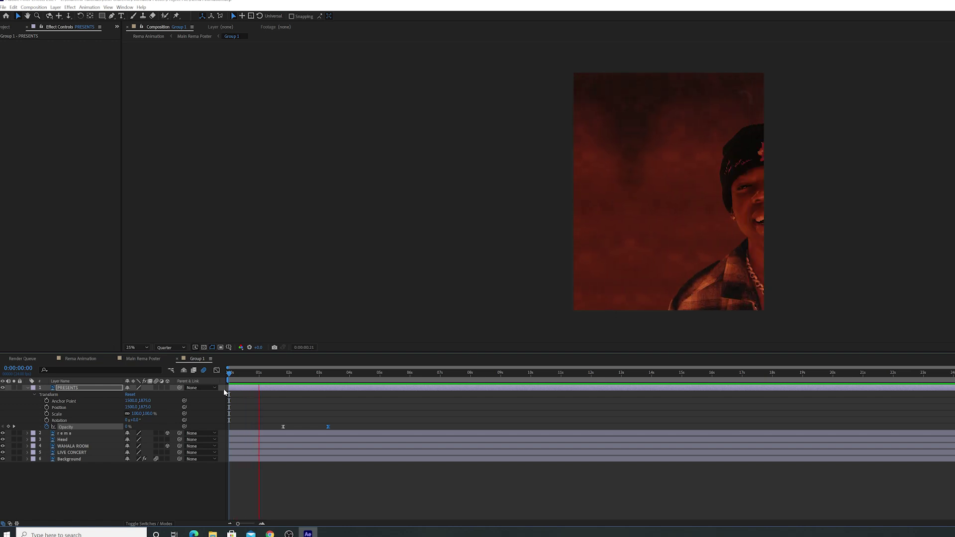
{"action": "key", "text": "space"}
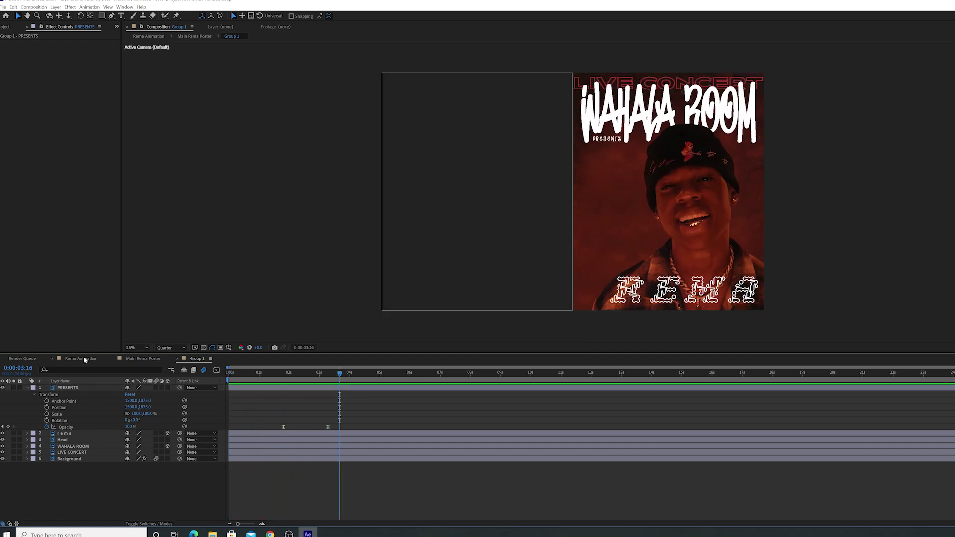
Open the Rema Animation composition and scrub through the complete poster animation
{"action": "left_click", "coordinate": [120, 358]}
{"action": "left_click", "coordinate": [90, 359]}
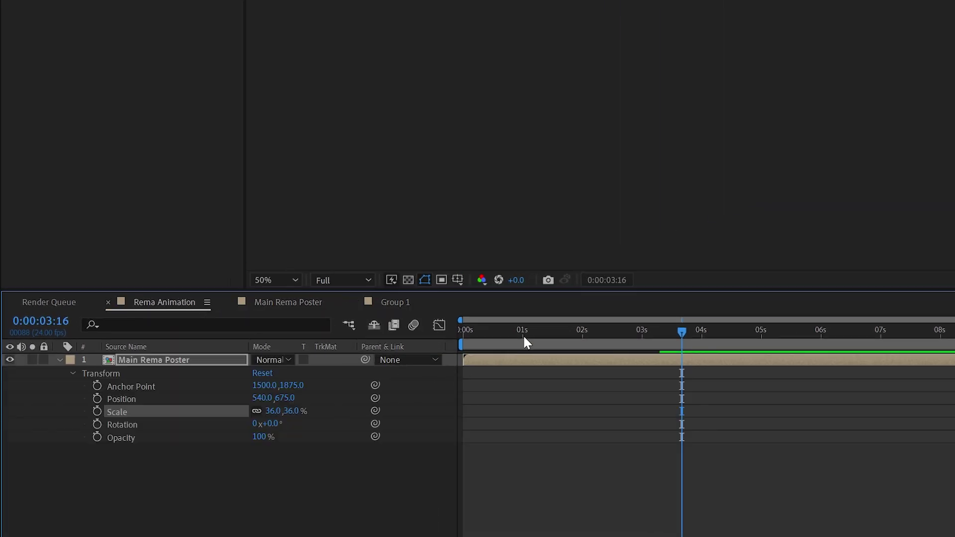
{"action": "left_click_drag", "start_coordinate": [666, 336], "coordinate": [449, 350]}
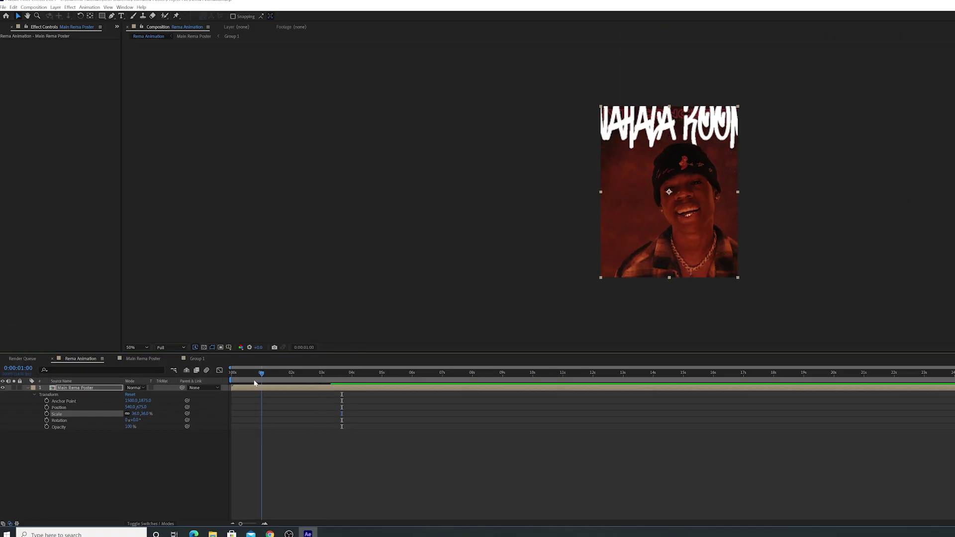
{"action": "left_click_drag", "start_coordinate": [225, 383], "coordinate": [227, 384]}
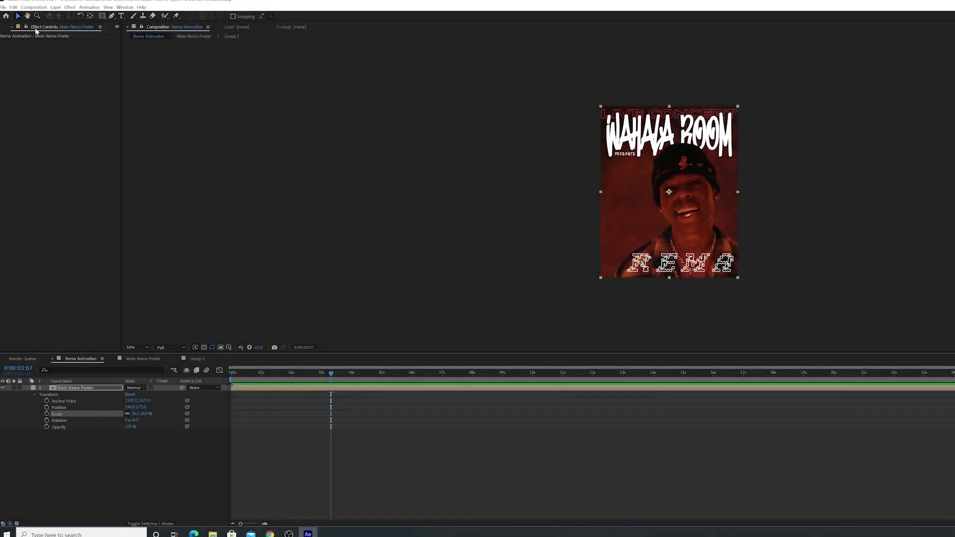
Send the Rema Animation composition to the Adobe Media Encoder queue and open its export settings there
{"action": "left_click", "coordinate": [3, 7]}
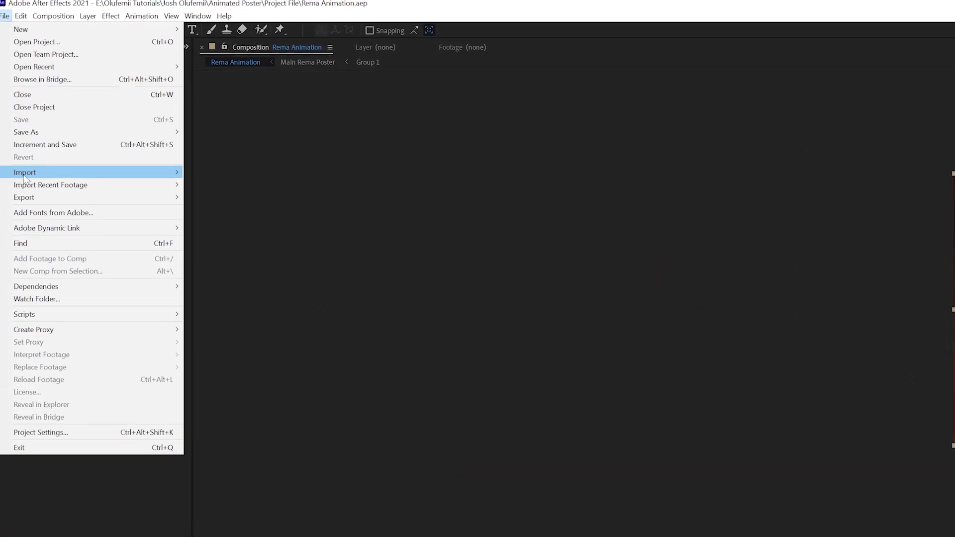
{"action": "mouse_move", "coordinate": [70, 222]}
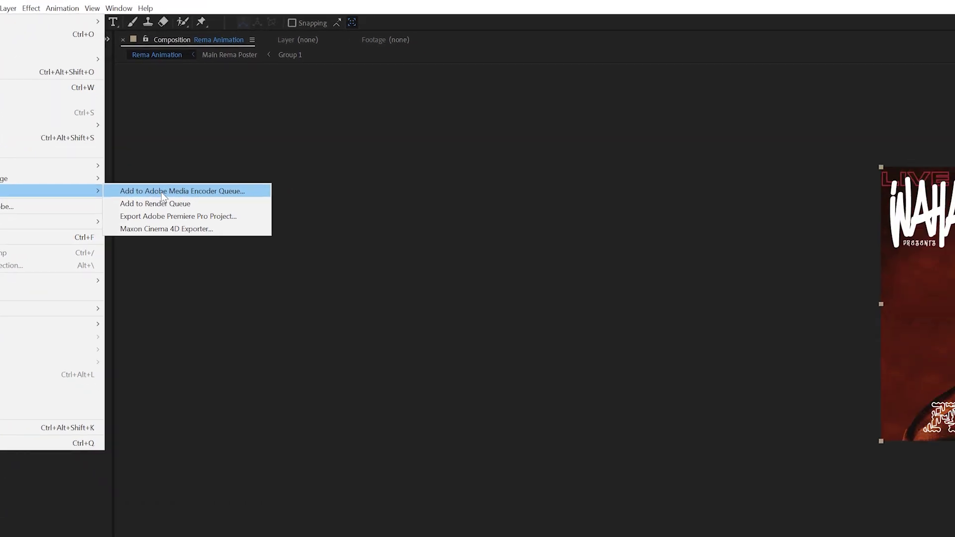
{"action": "left_click", "coordinate": [161, 192]}
{"action": "left_click", "coordinate": [466, 168]}
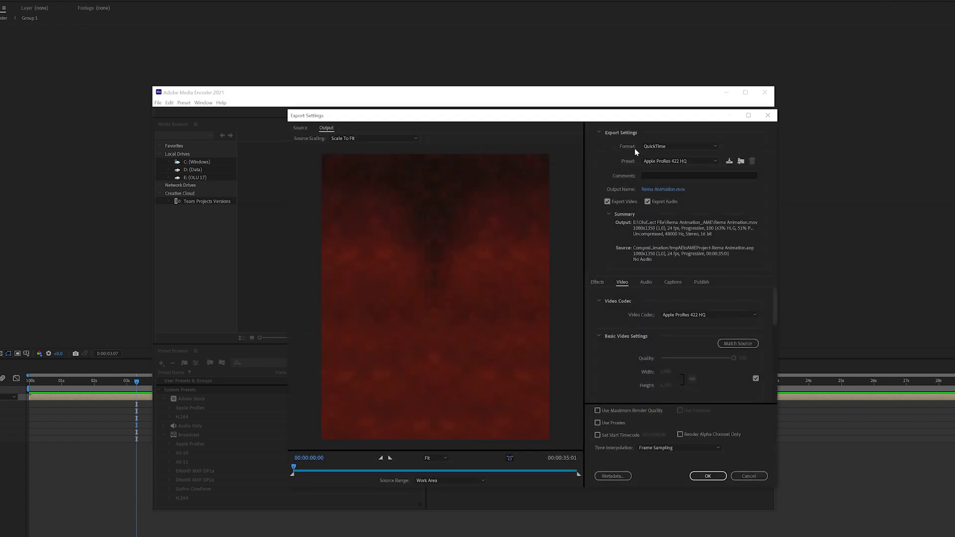
Set the export format to H.264 and name the output file Rema IG Animation in the Rema Animation_AME folder
{"action": "left_click", "coordinate": [659, 147]}
{"action": "left_click", "coordinate": [659, 258]}
{"action": "left_click", "coordinate": [657, 189]}
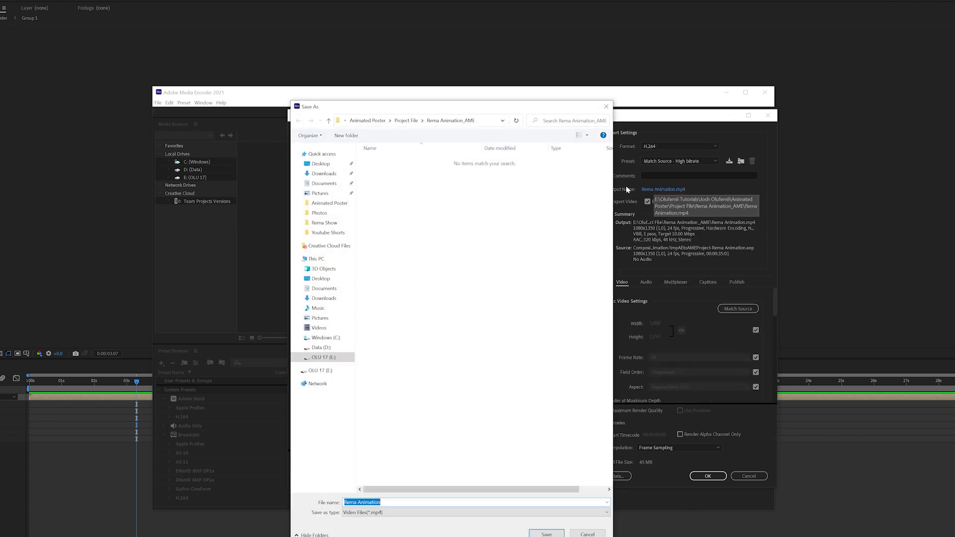
{"action": "left_click", "coordinate": [380, 502]}
{"action": "left_click", "coordinate": [546, 532]}
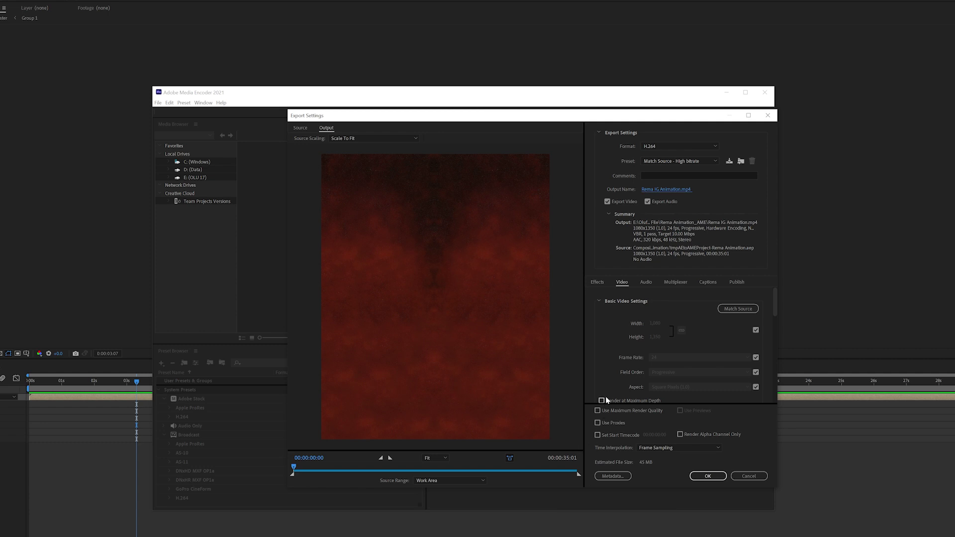
Match the export's video settings to the source, then accept them and start encoding the queue
{"action": "left_click", "coordinate": [726, 314]}
{"action": "scroll", "coordinate": [634, 347], "scroll_direction": "down", "scroll_amount": 2}
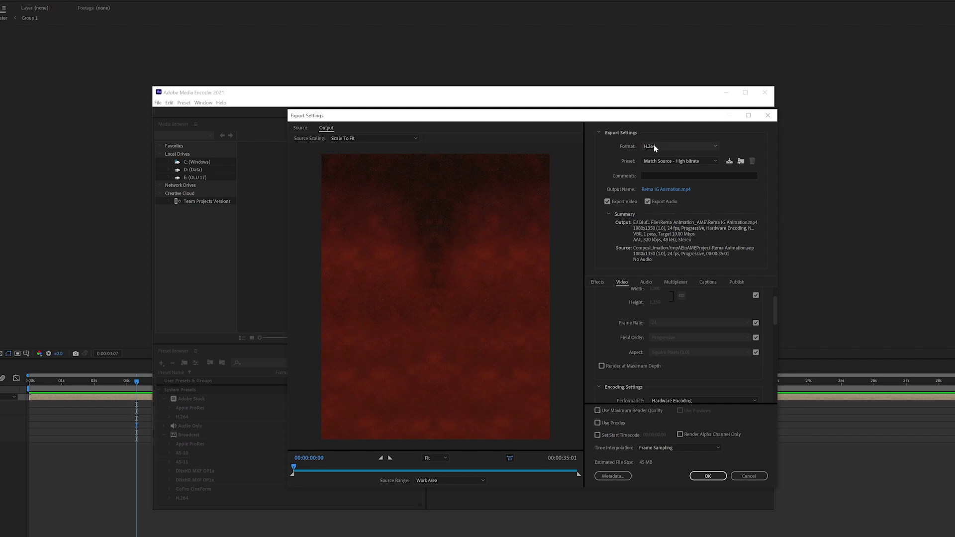
{"action": "left_click", "coordinate": [710, 481]}
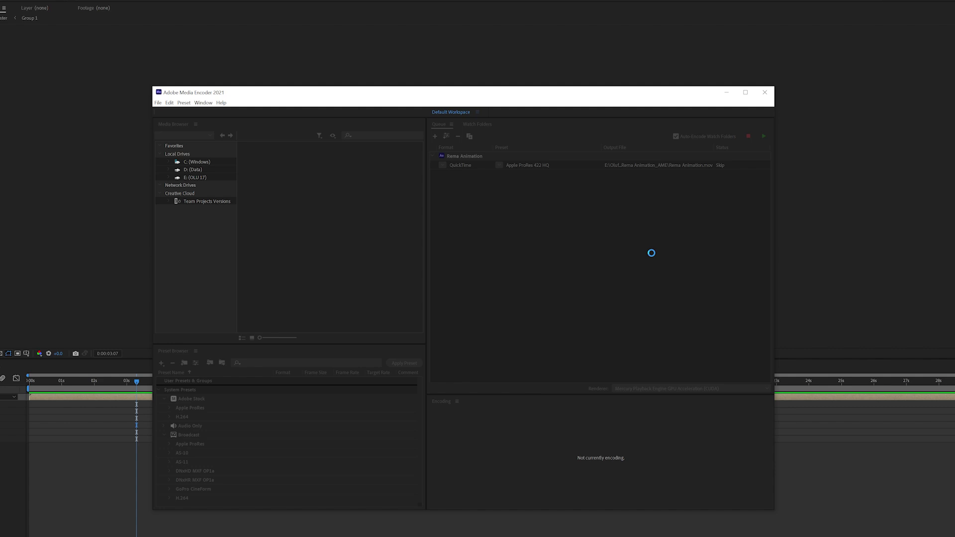
{"action": "left_click", "coordinate": [763, 136]}
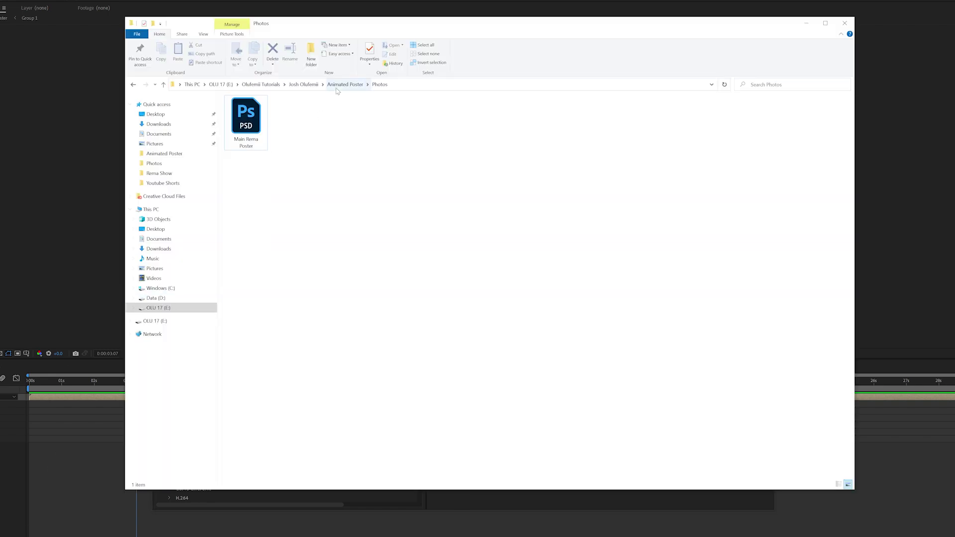
In File Explorer, go up from the Photos folder to the parent folder that contains Animated Poster
{"action": "left_click", "coordinate": [343, 84]}
{"action": "left_click", "coordinate": [304, 85]}
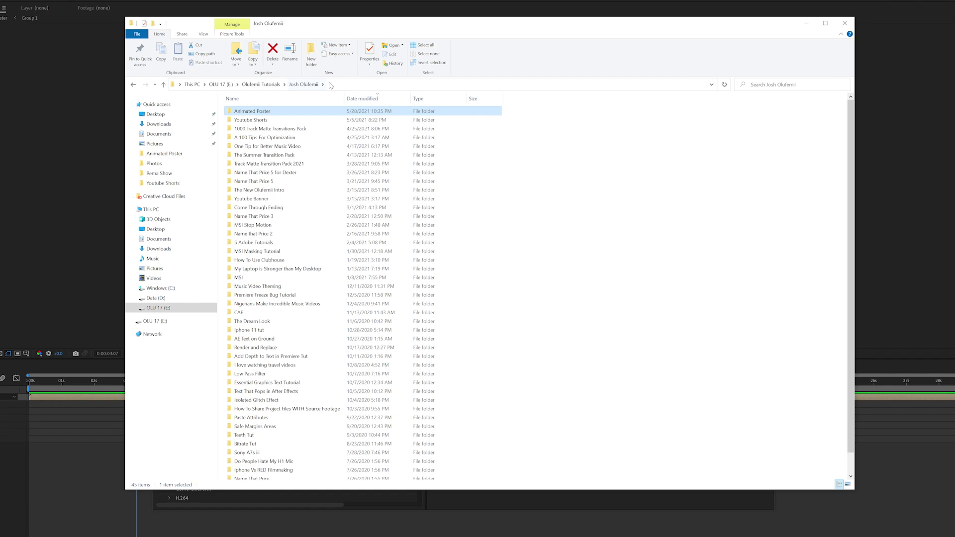